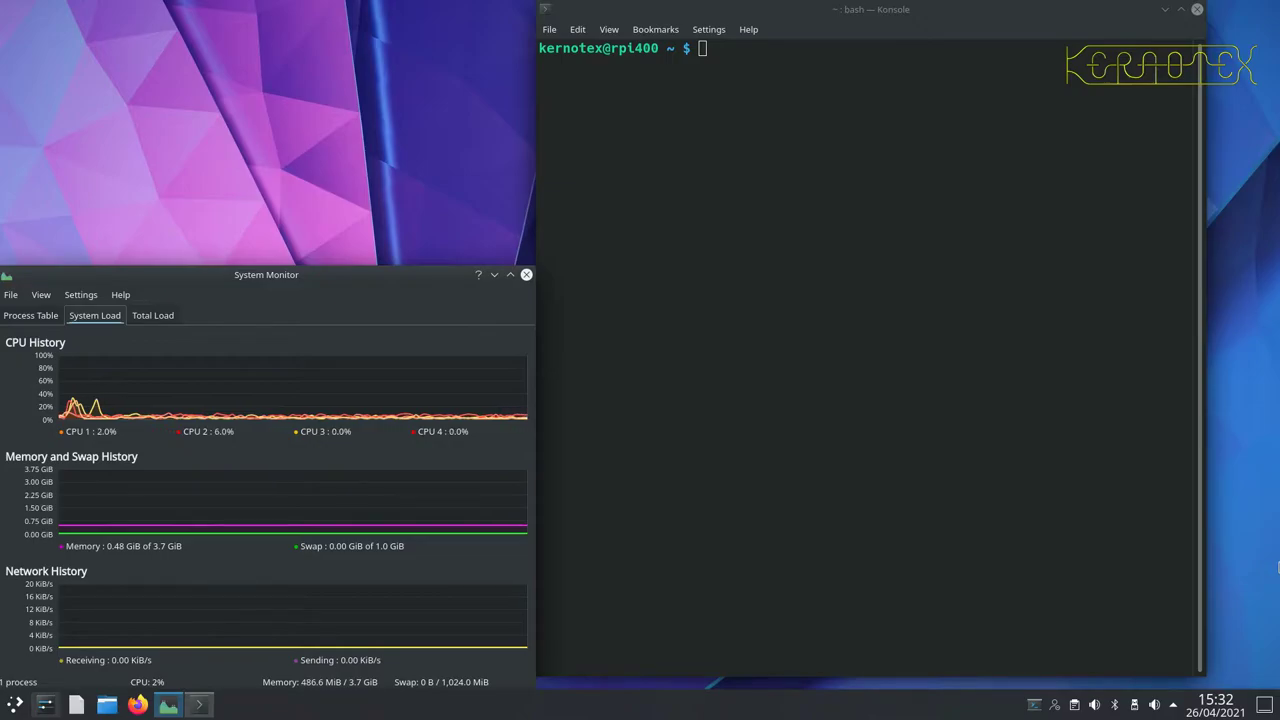
- Run lscpu in the Konsole terminal to list the processor details
click(1089, 551)
text(ls)
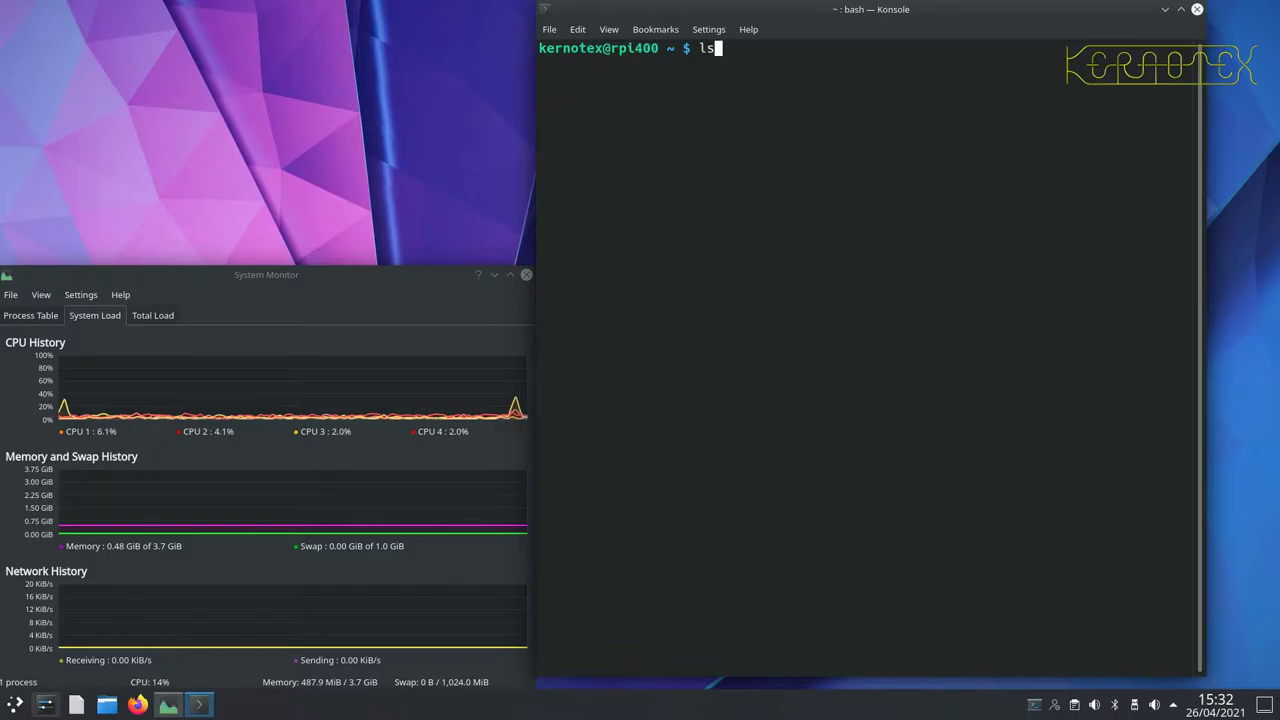
text(cpu)
key(Return)
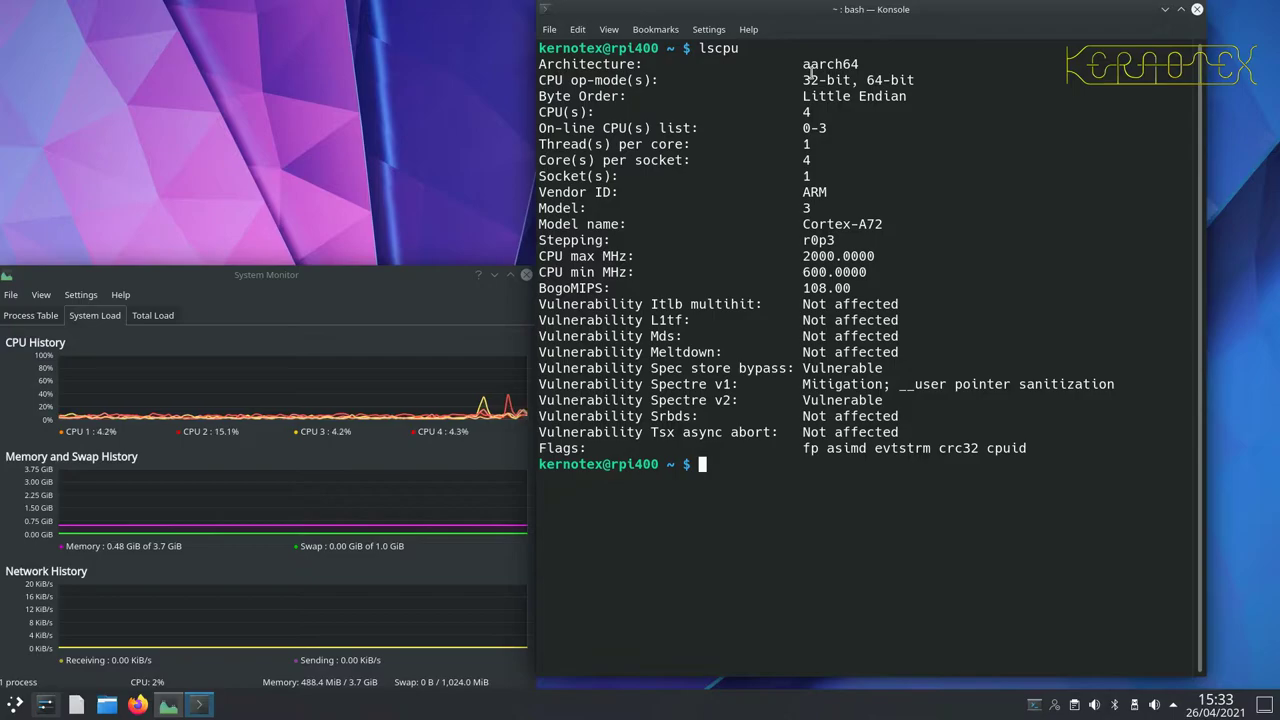
- Highlight the architecture, CPU count, model name and maximum MHz values in the lscpu output
drag(802, 66, 865, 58)
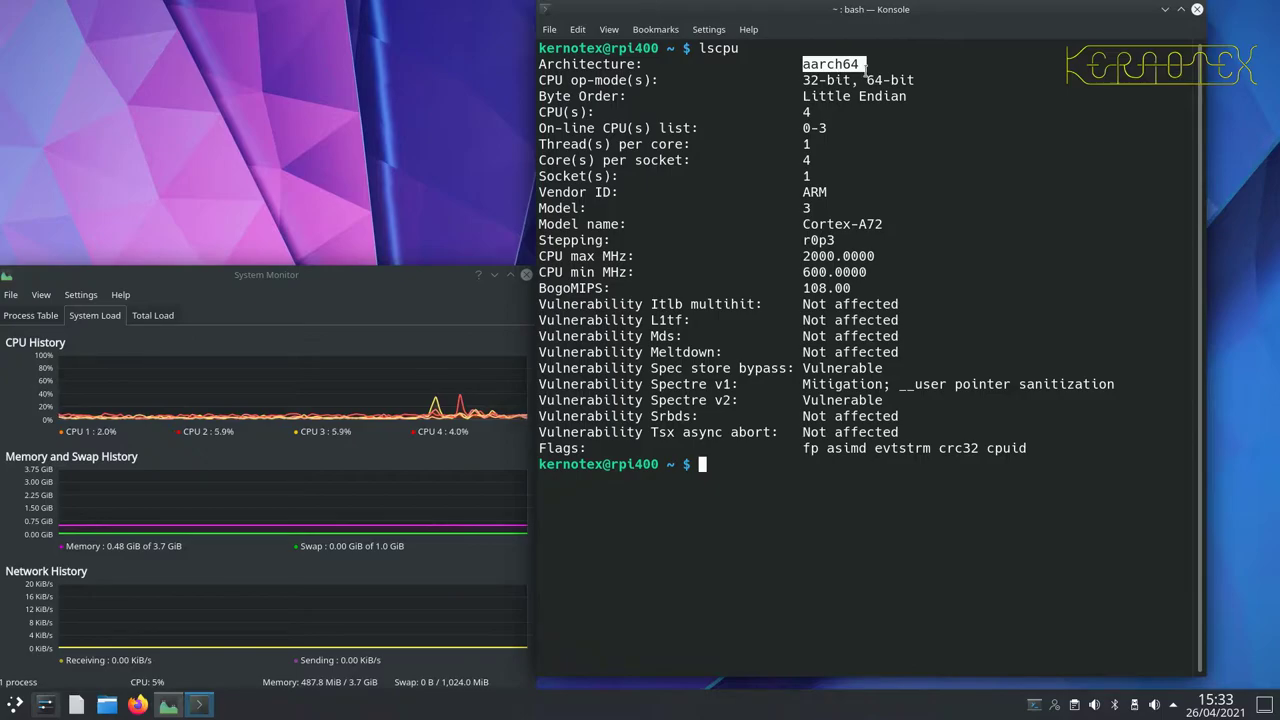
click(805, 110)
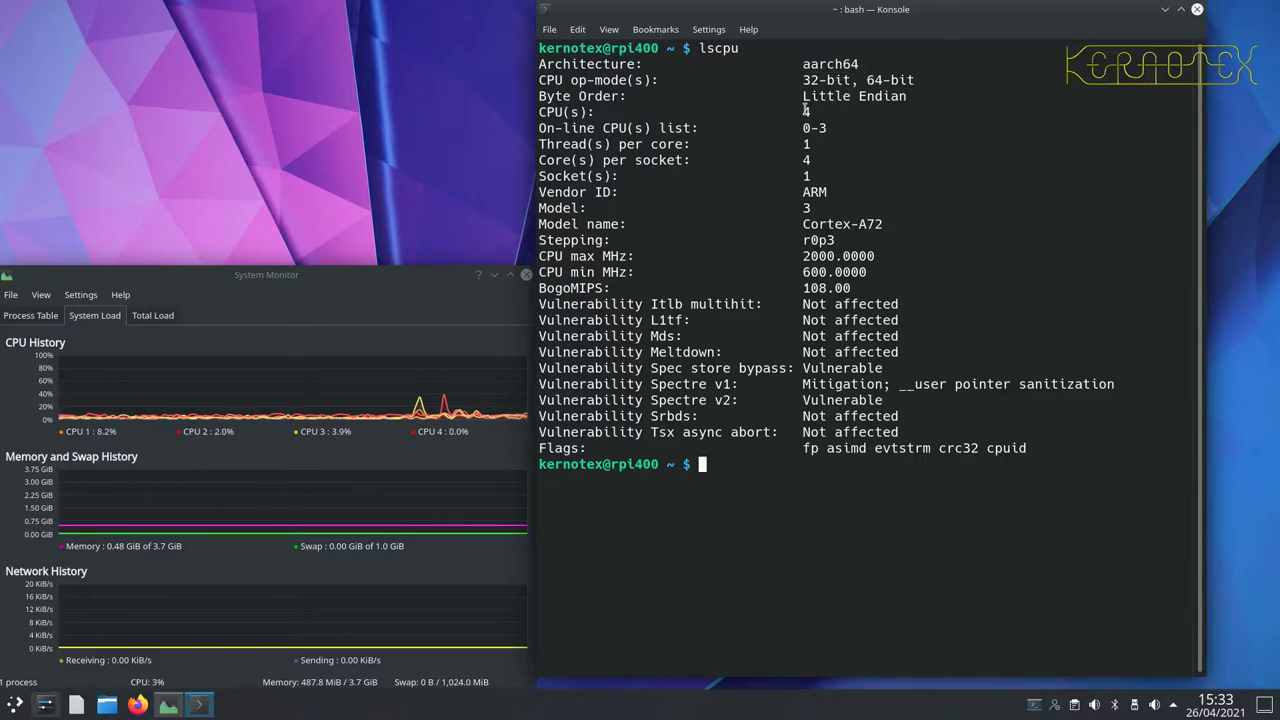
drag(805, 110, 818, 126)
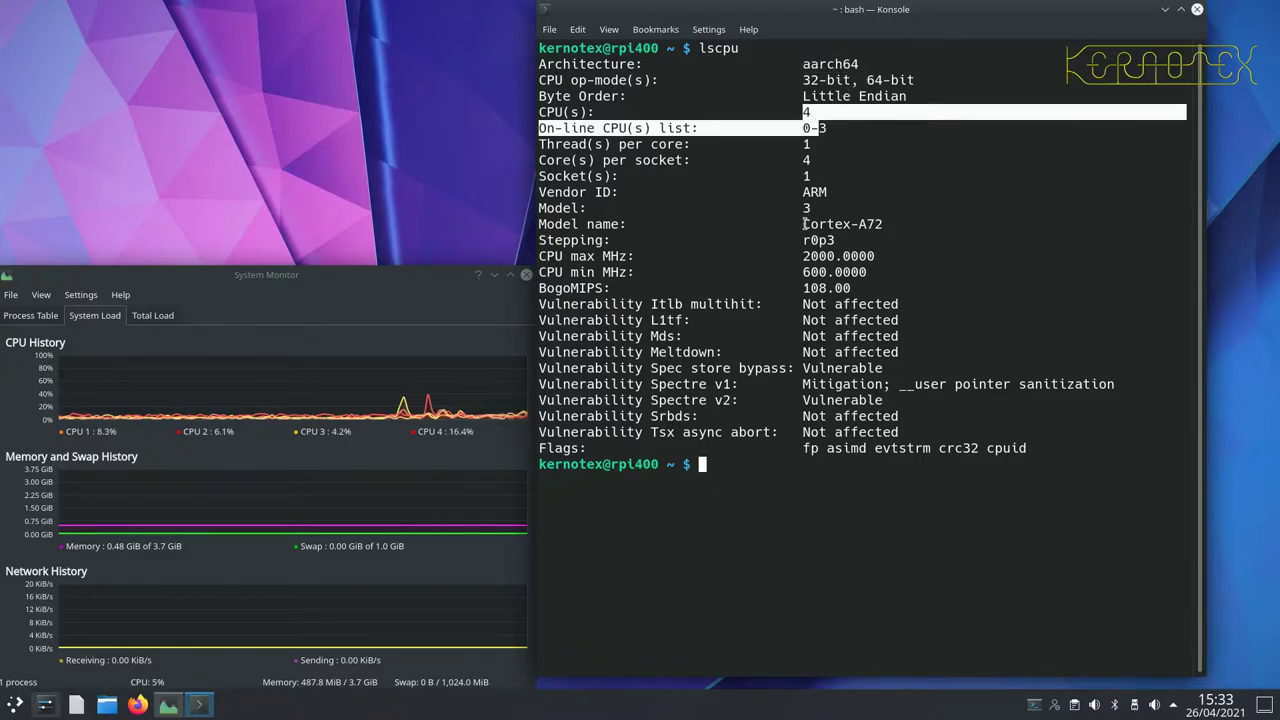
drag(803, 224, 884, 224)
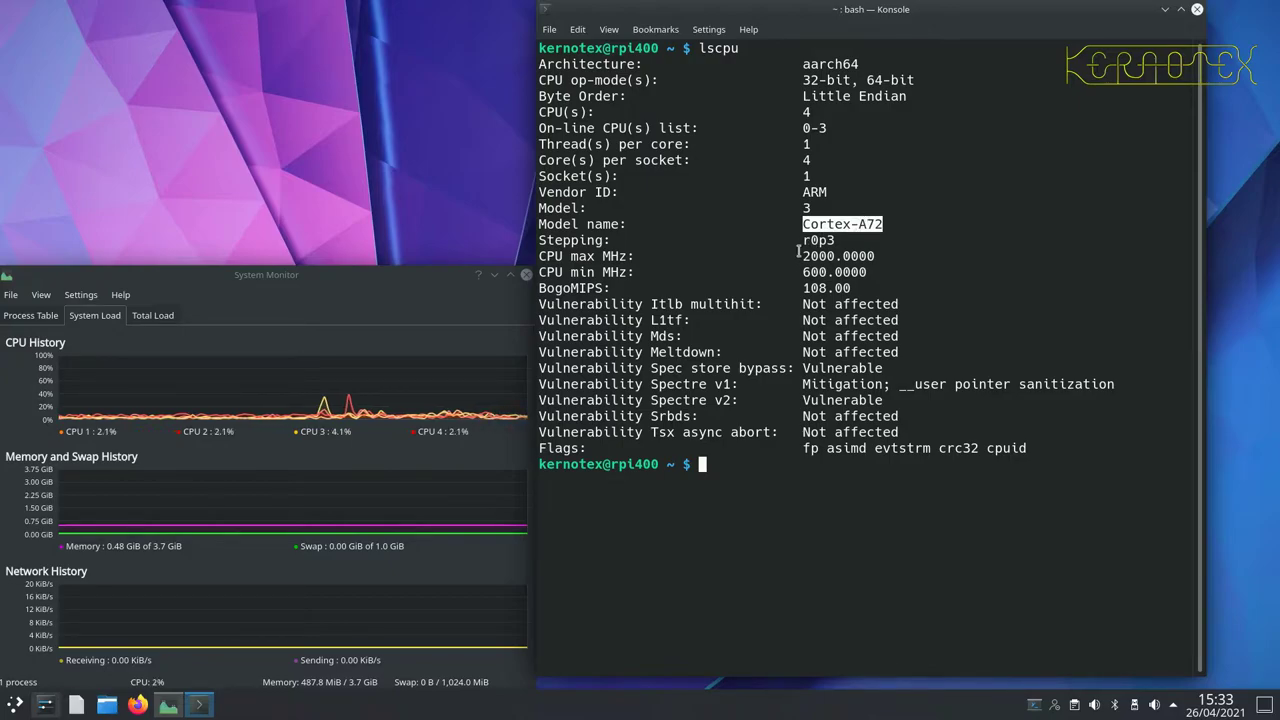
drag(801, 256, 877, 256)
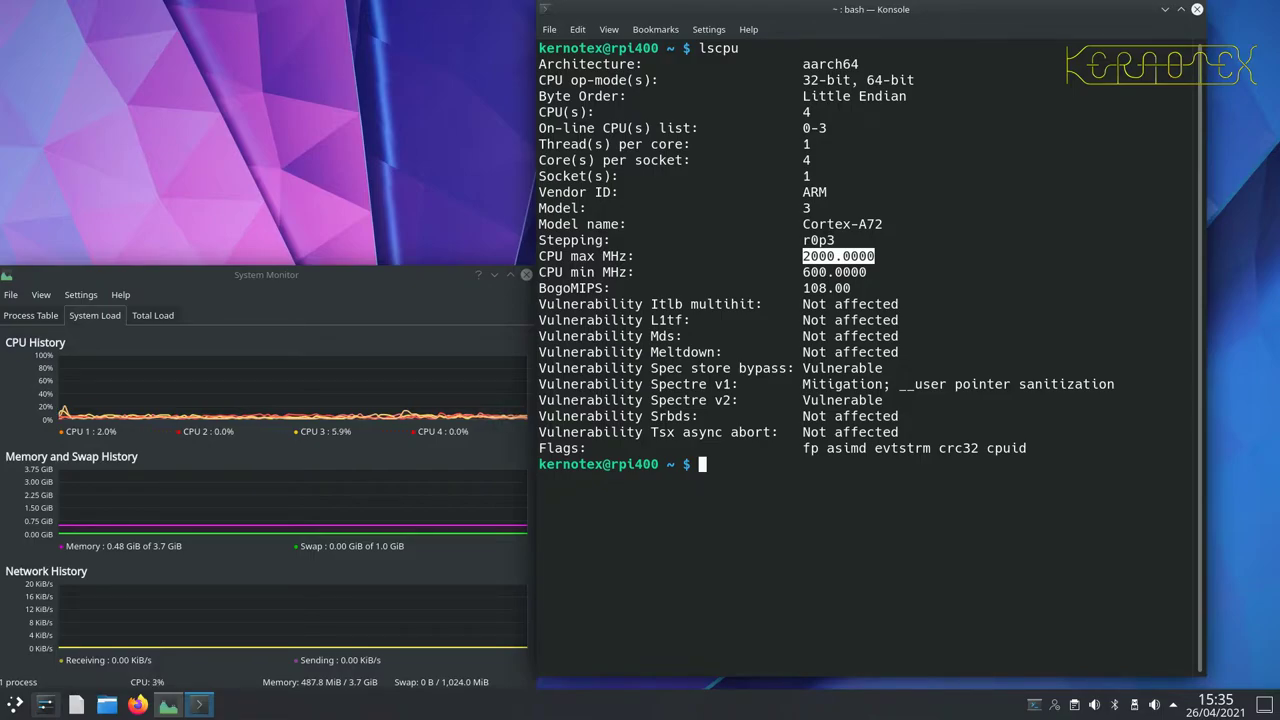
- List the network interfaces with ip a and highlight the wlan0 line
text(ip a)
key(Return)
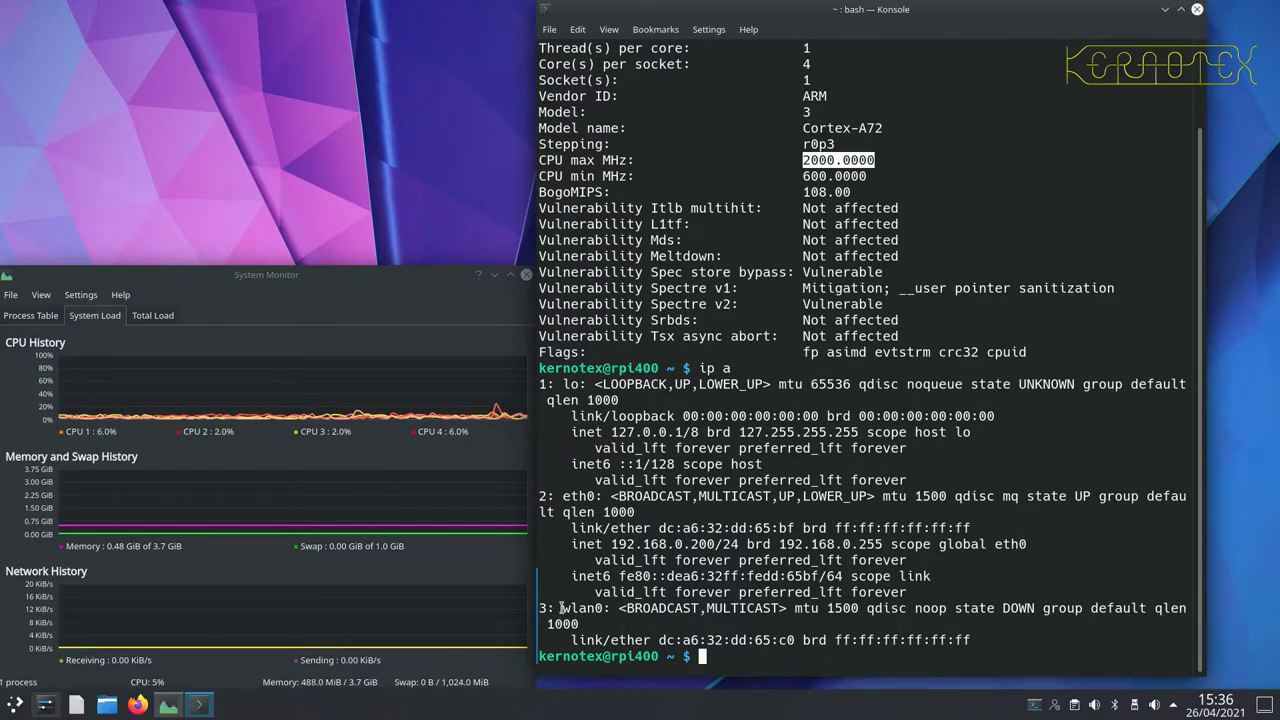
drag(558, 608, 1170, 606)
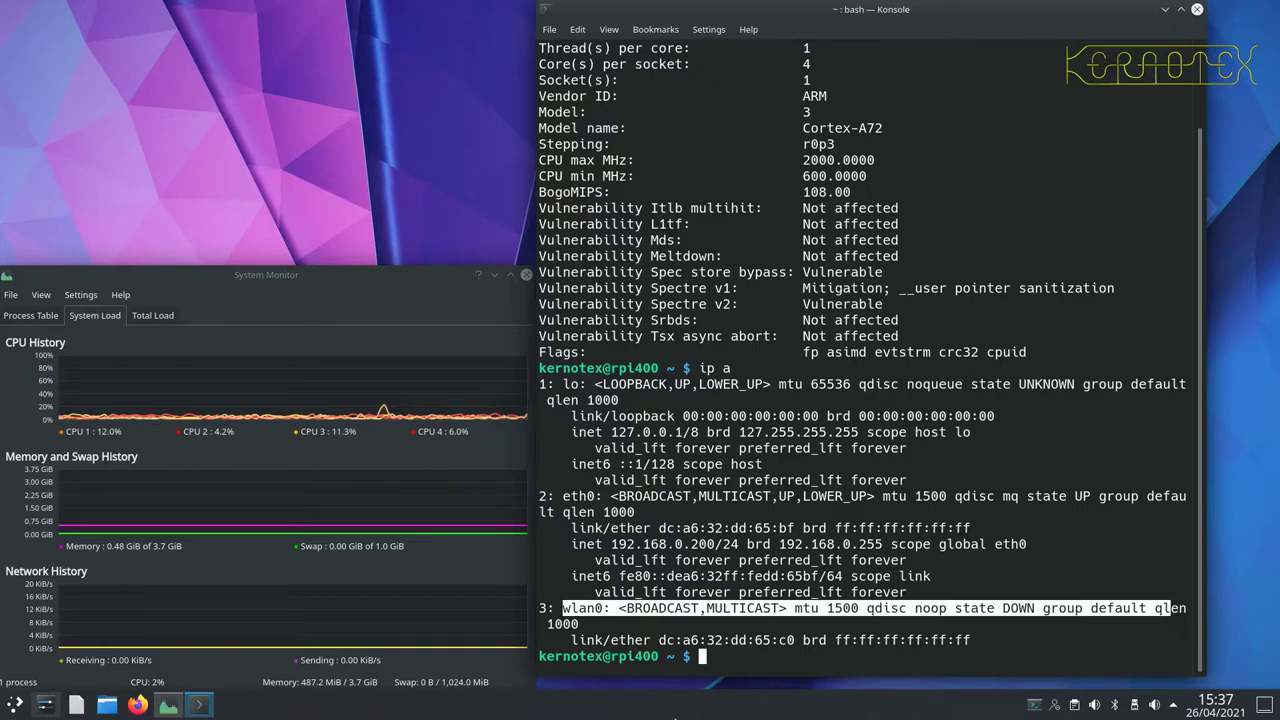
- Scan for devices with the Bluetooth Device Wizard, select i7.mynet.org, and cancel without pairing
click(1115, 705)
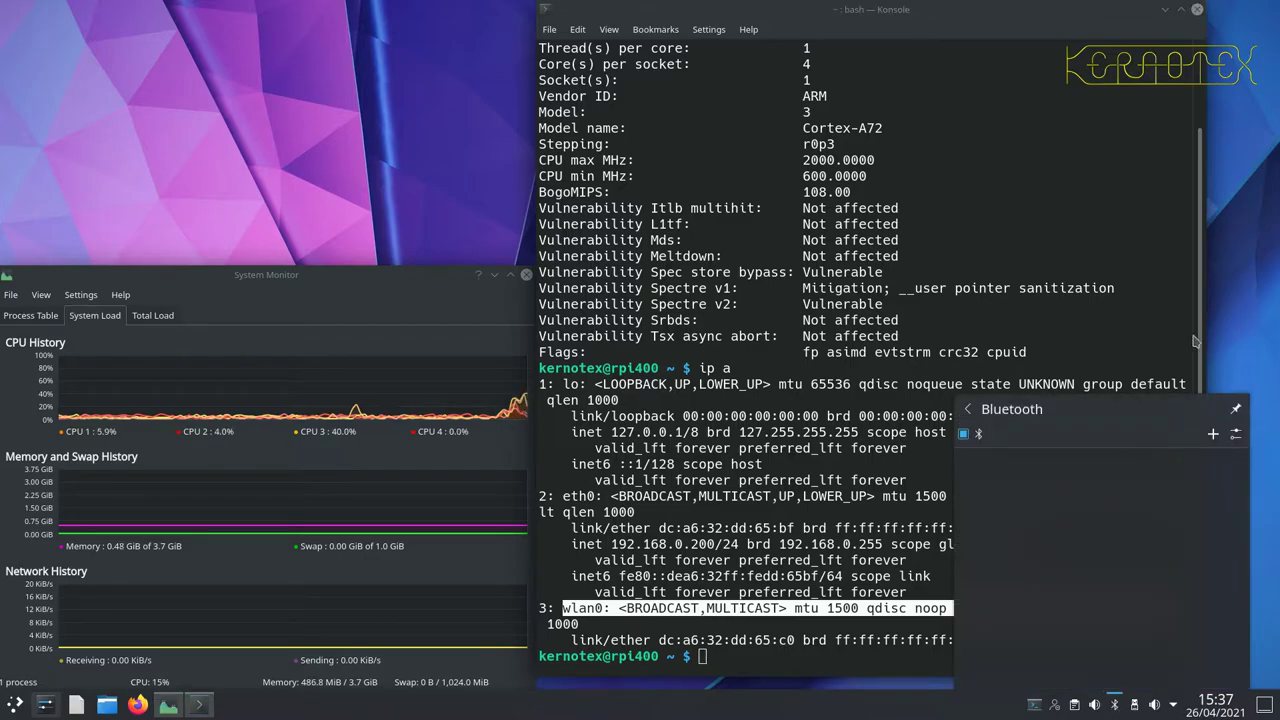
click(1214, 436)
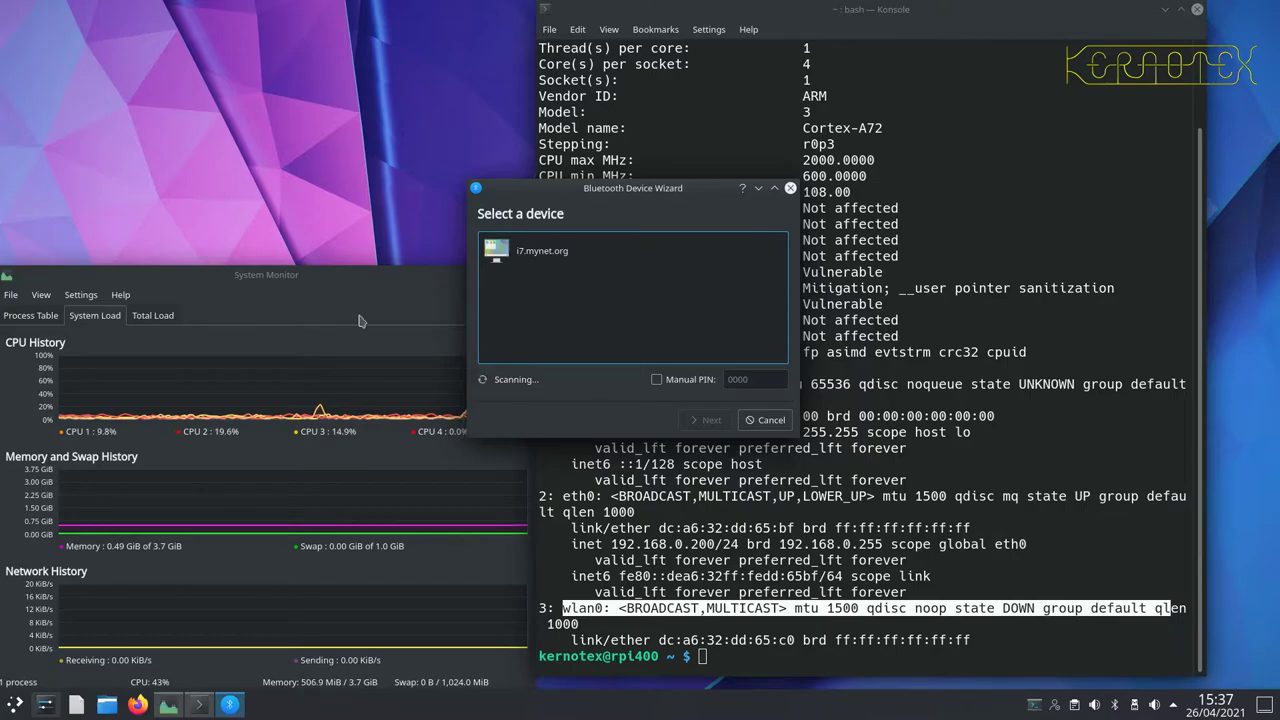
click(538, 243)
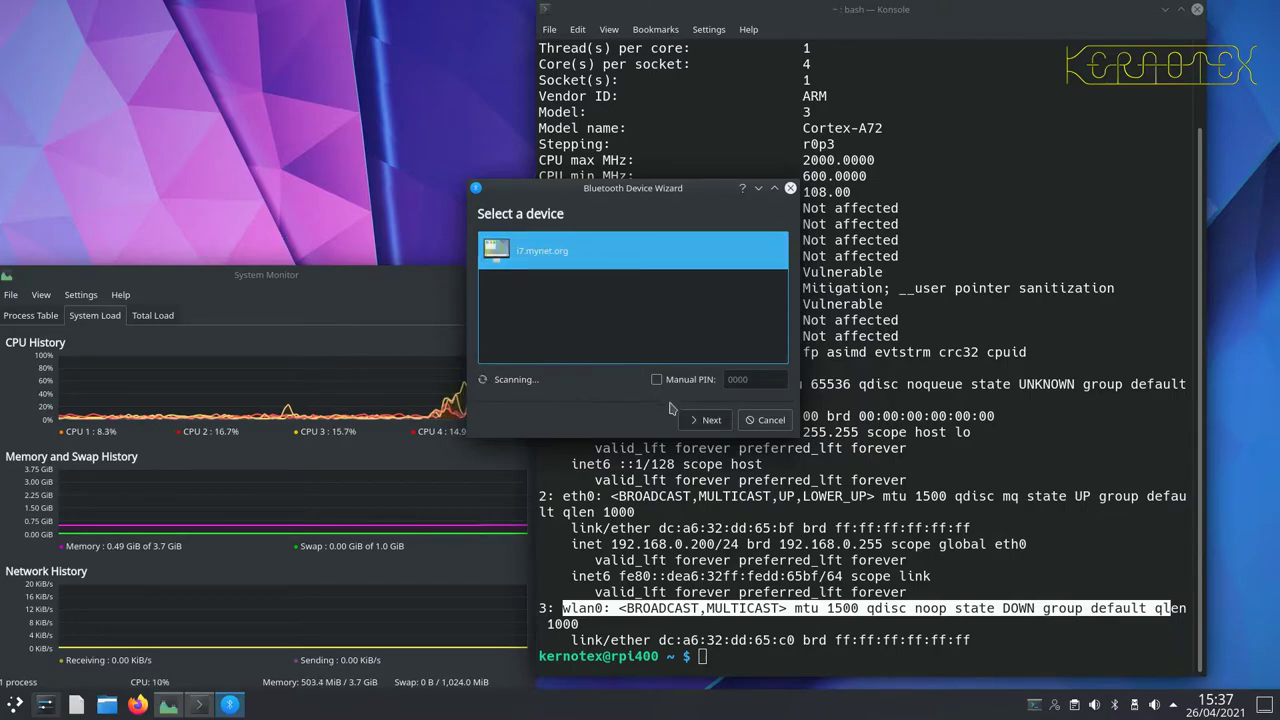
click(770, 420)
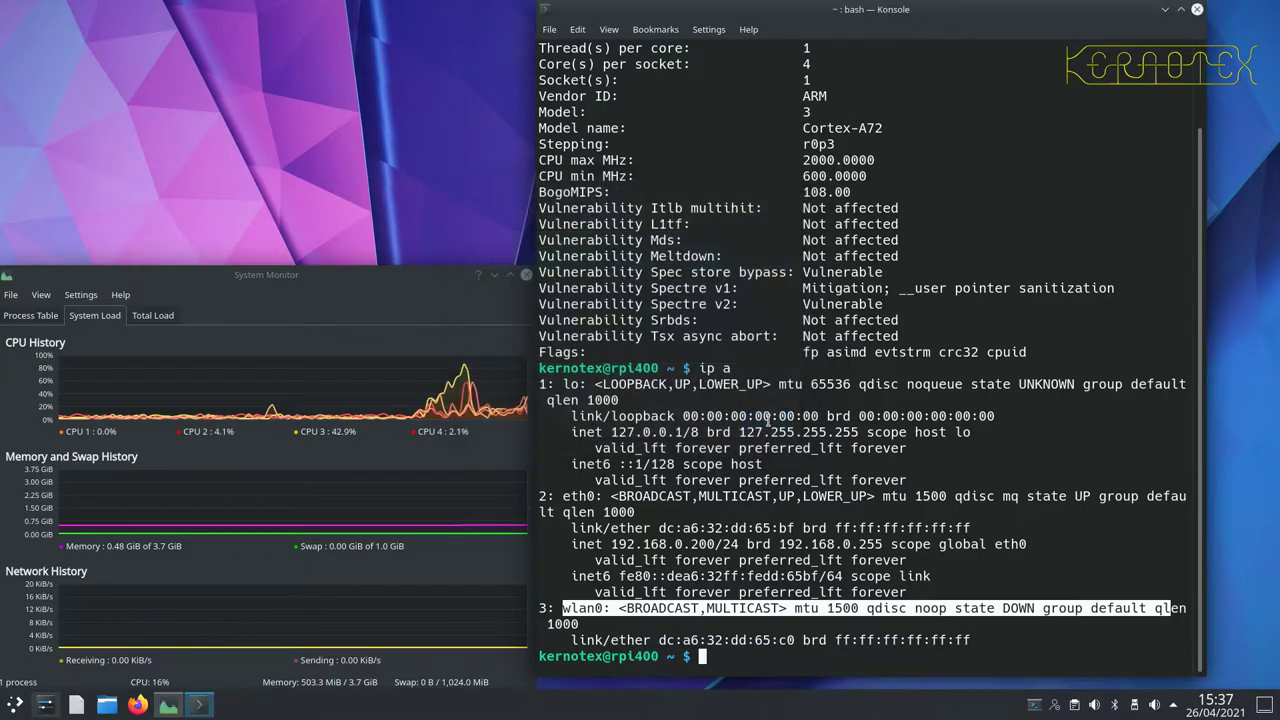
- Display the Bluetooth controller's details with the show command in bluetoothctl, and quit back to the shell
text(blueto)
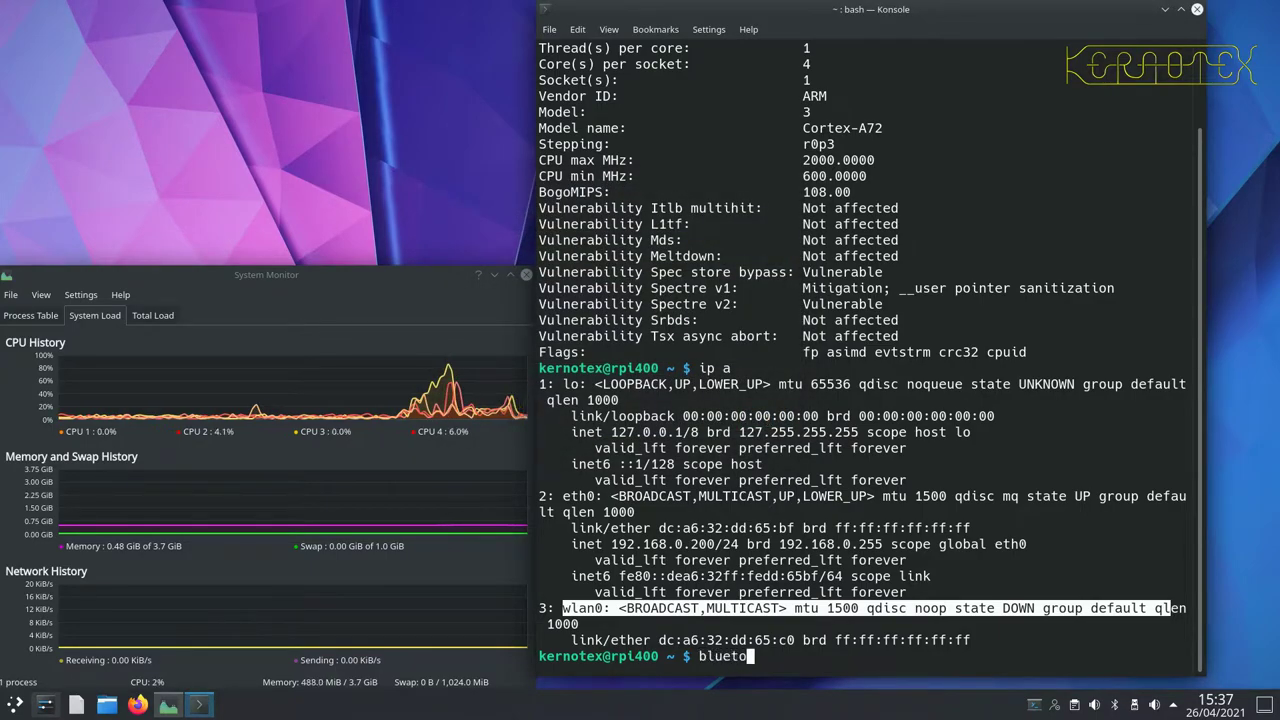
key(Tab)
key(Return)
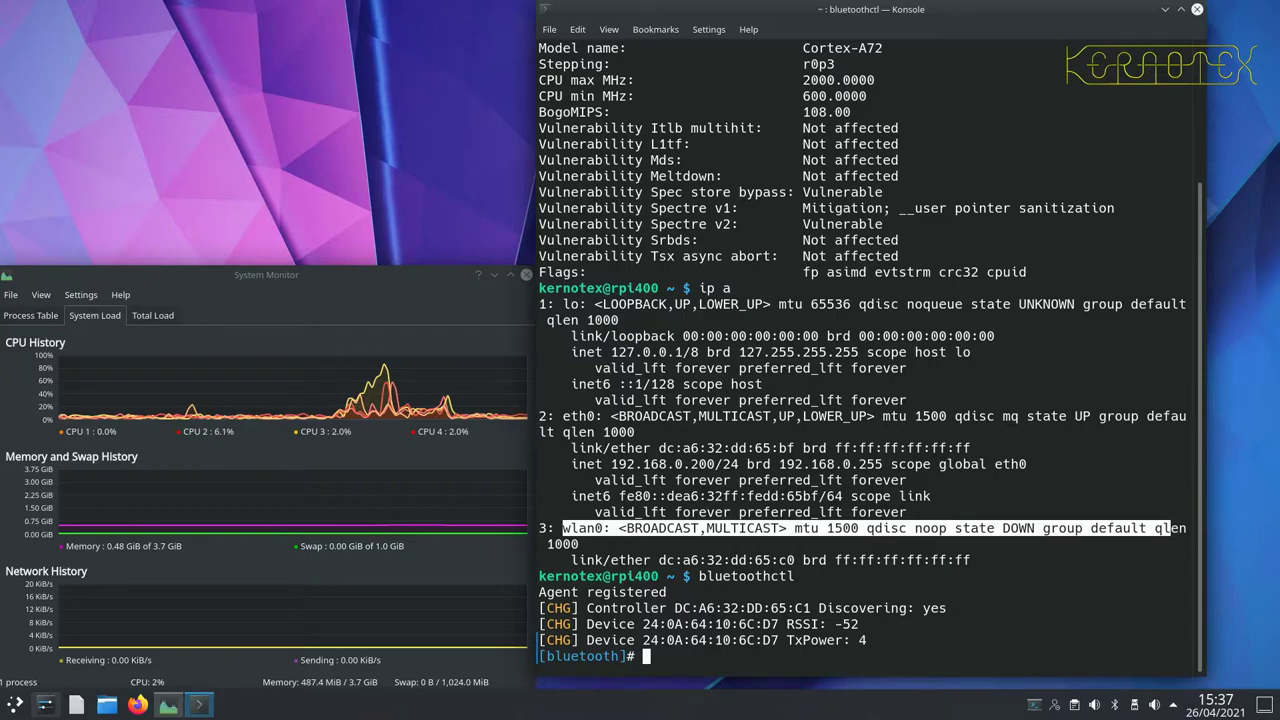
text(show)
key(Return)
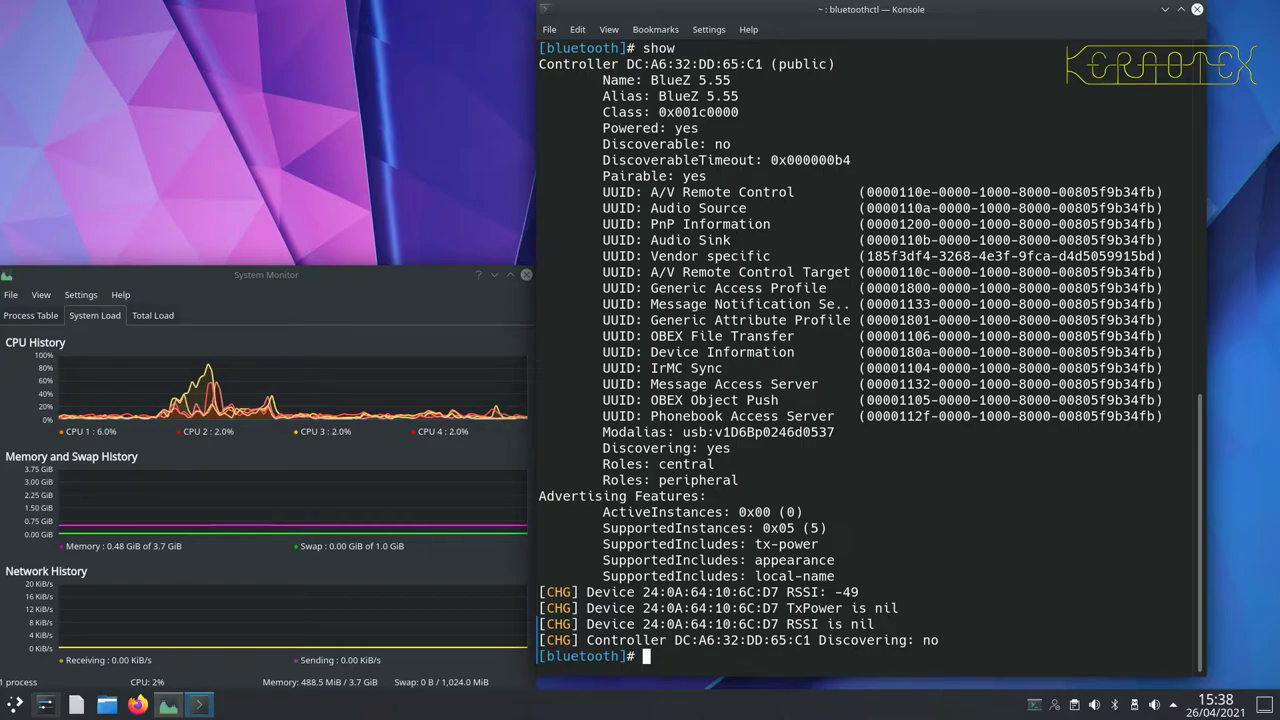
text(quit)
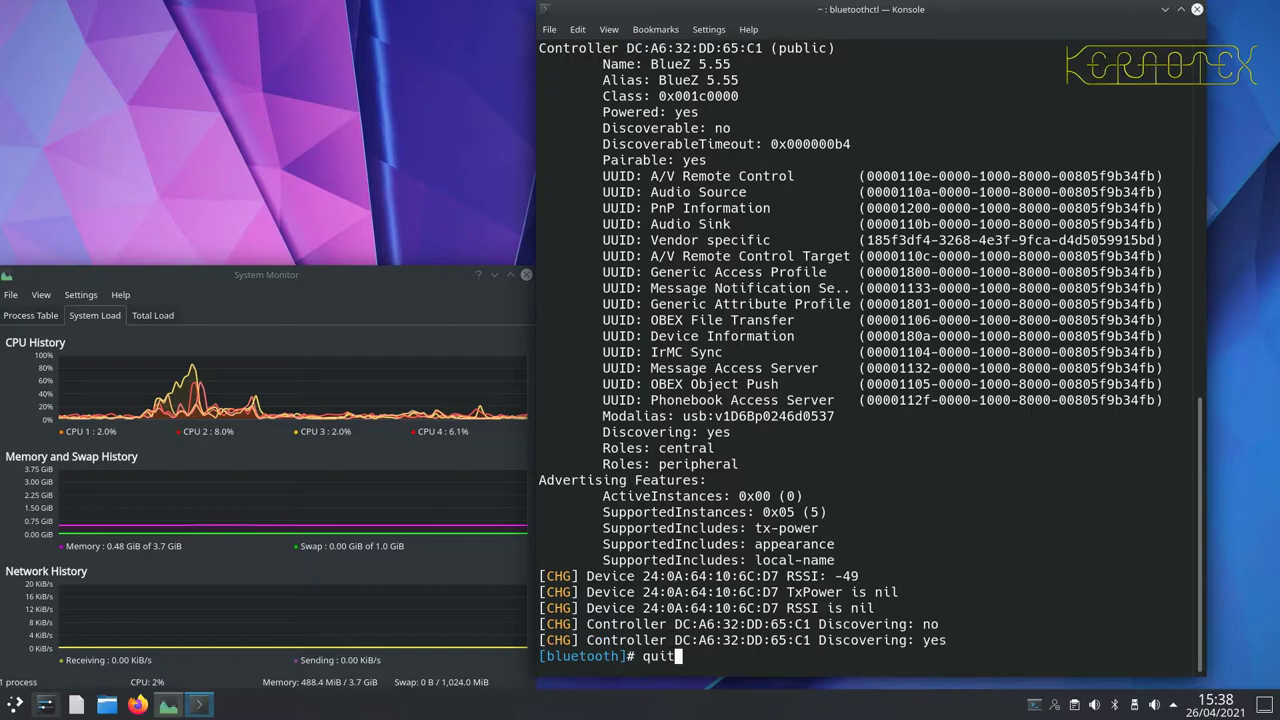
key(Return)
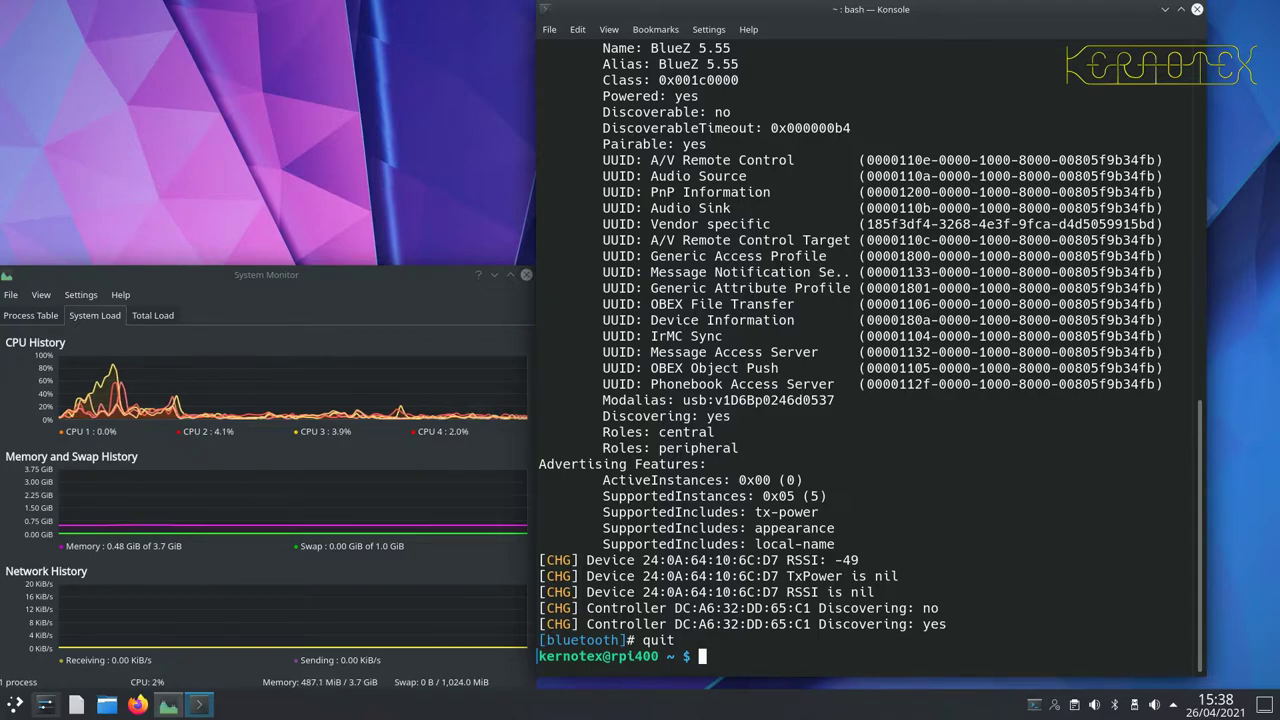
- Print the contents of /etc/portage/make.conf with cat
text(cat)
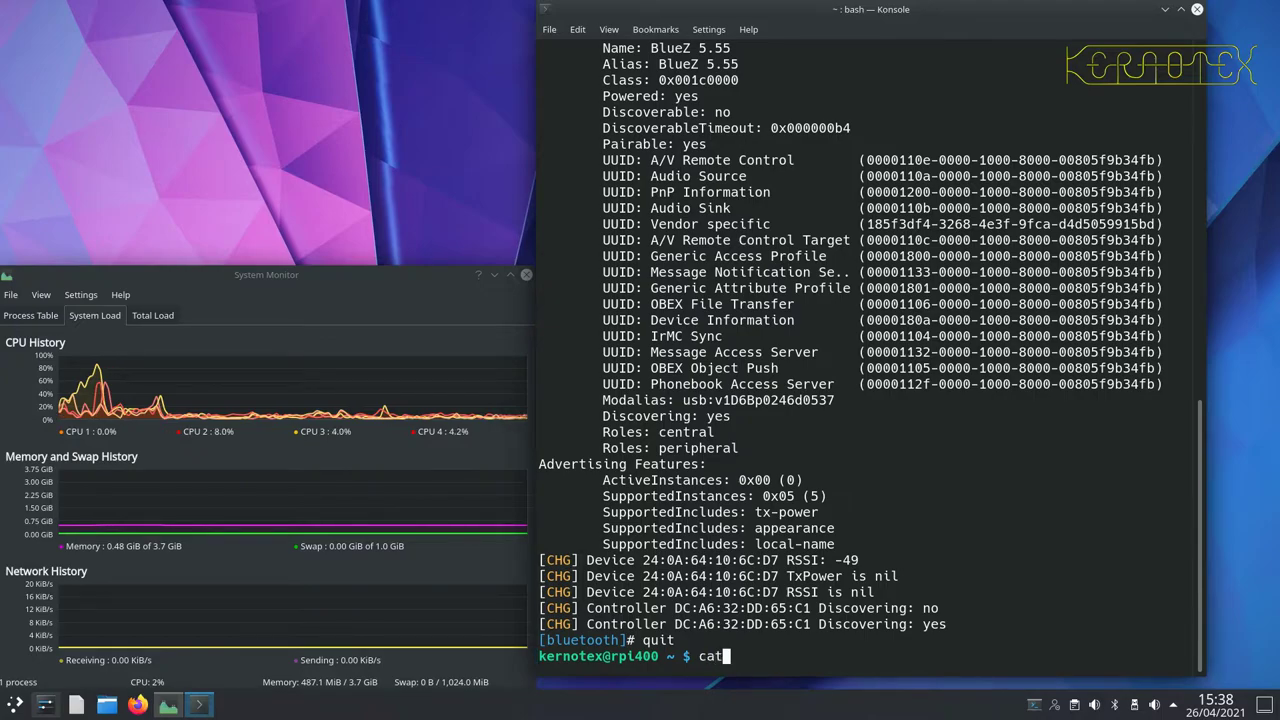
text( /etc/por)
key(Tab)
text(ma)
key(Tab)
text(conf)
key(Return)
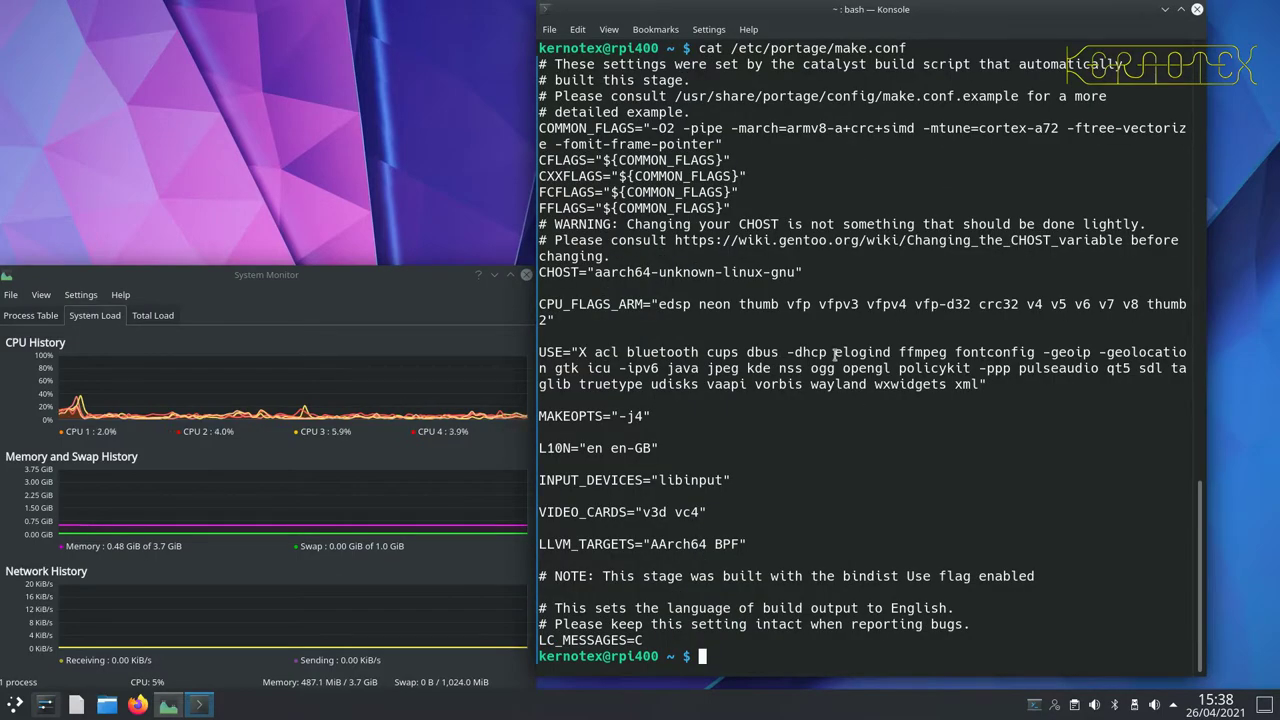
- Highlight the v3d and vc4 entries on the VIDEO_CARDS line of the make.conf output
double_click(686, 512)
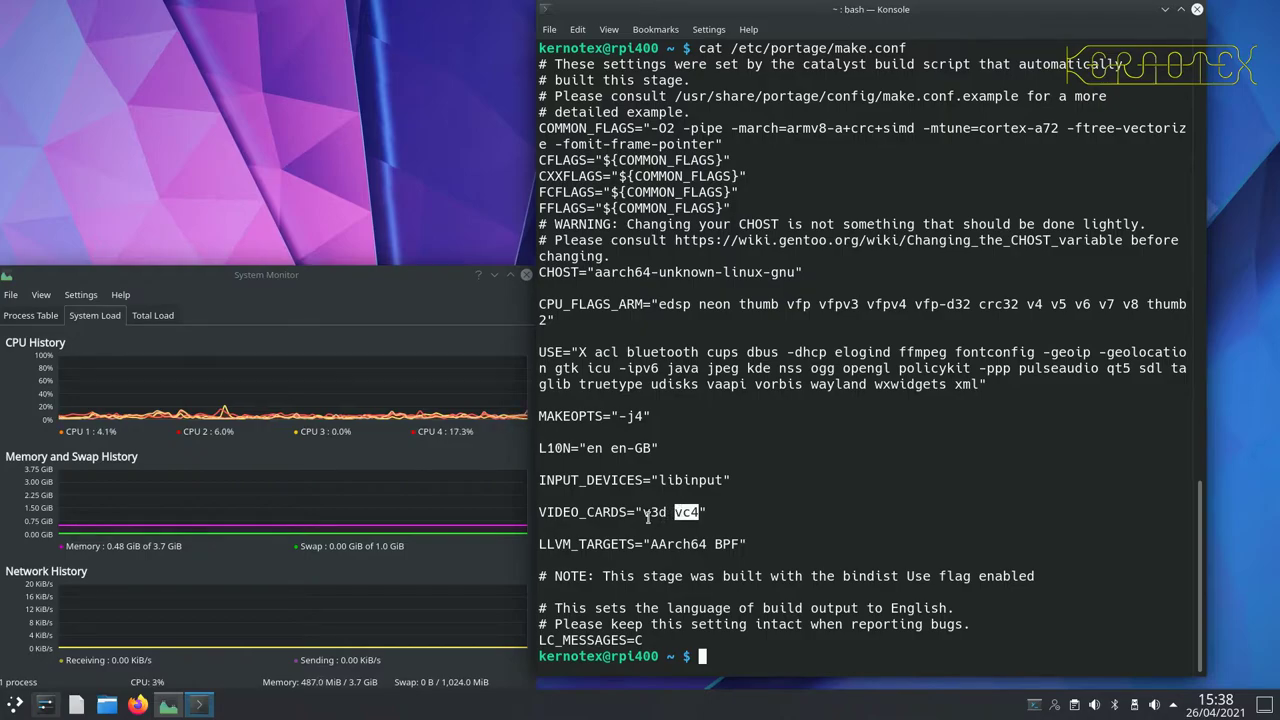
double_click(649, 514)
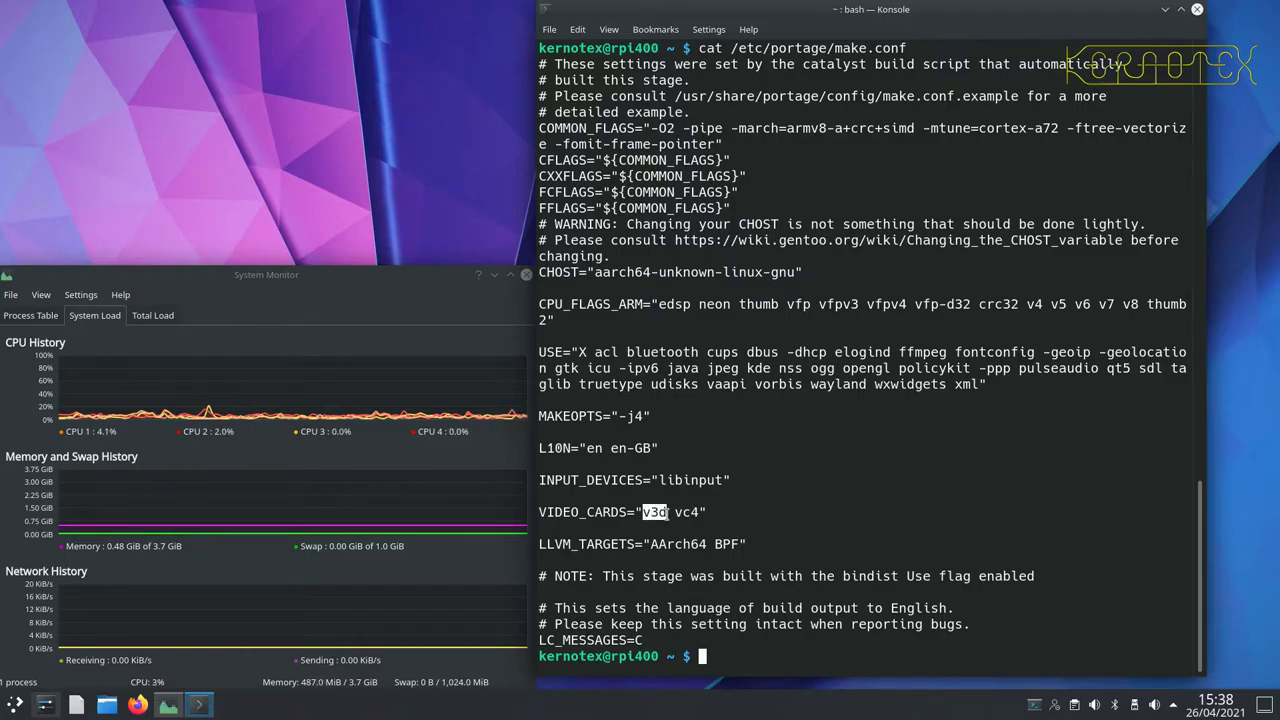
drag(667, 513, 696, 486)
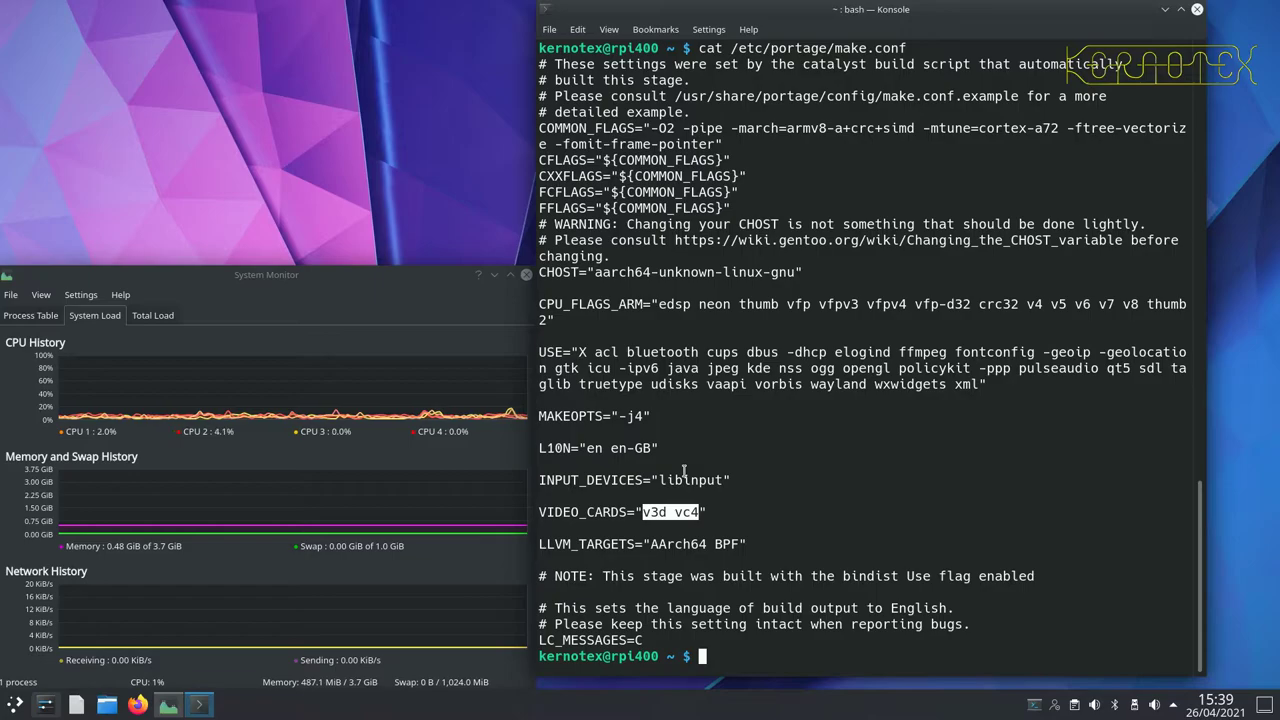
- Run glxgears -info and review its renderer details and frame rate output
text(glxgea)
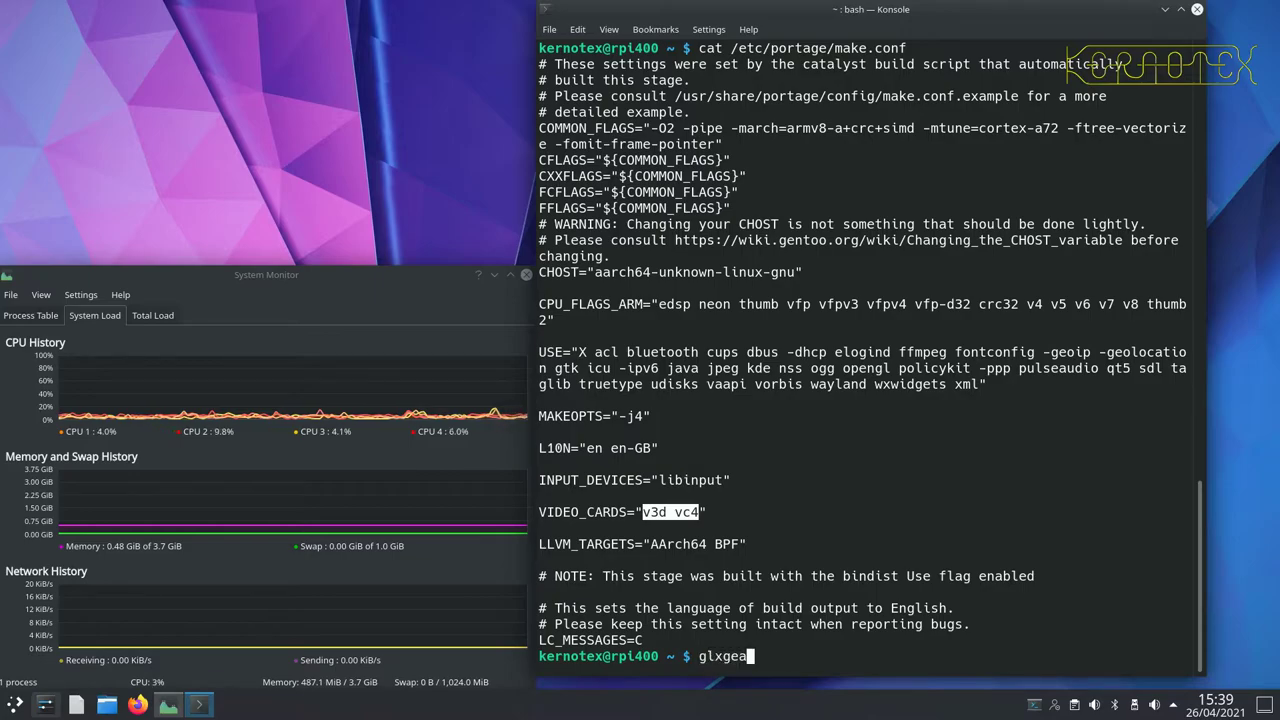
text(rs -info)
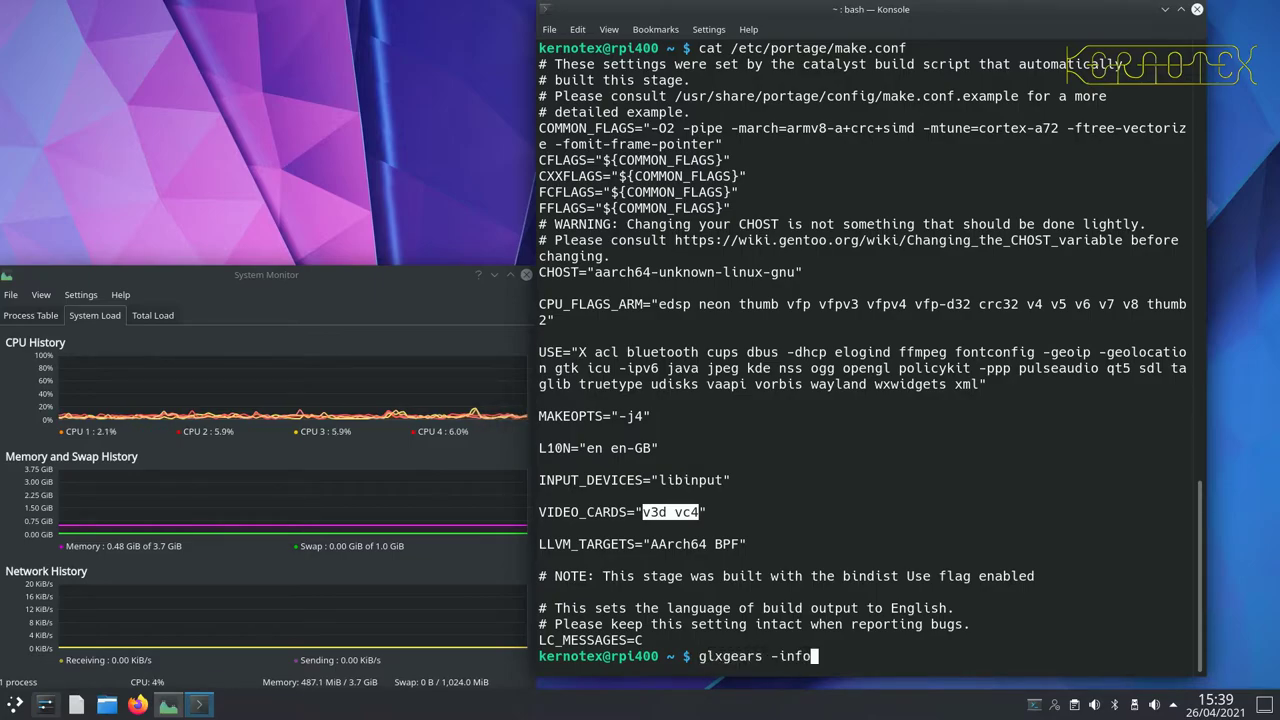
key(Return)
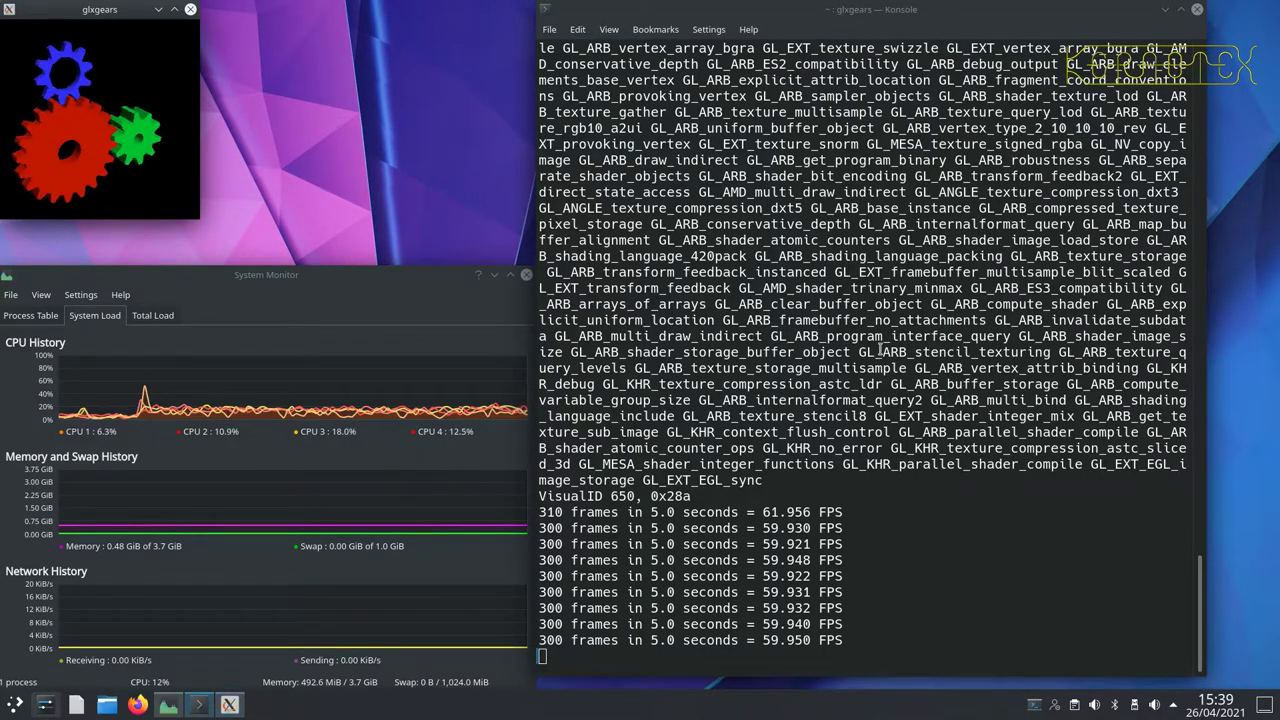
scroll(880, 350, up, 20)
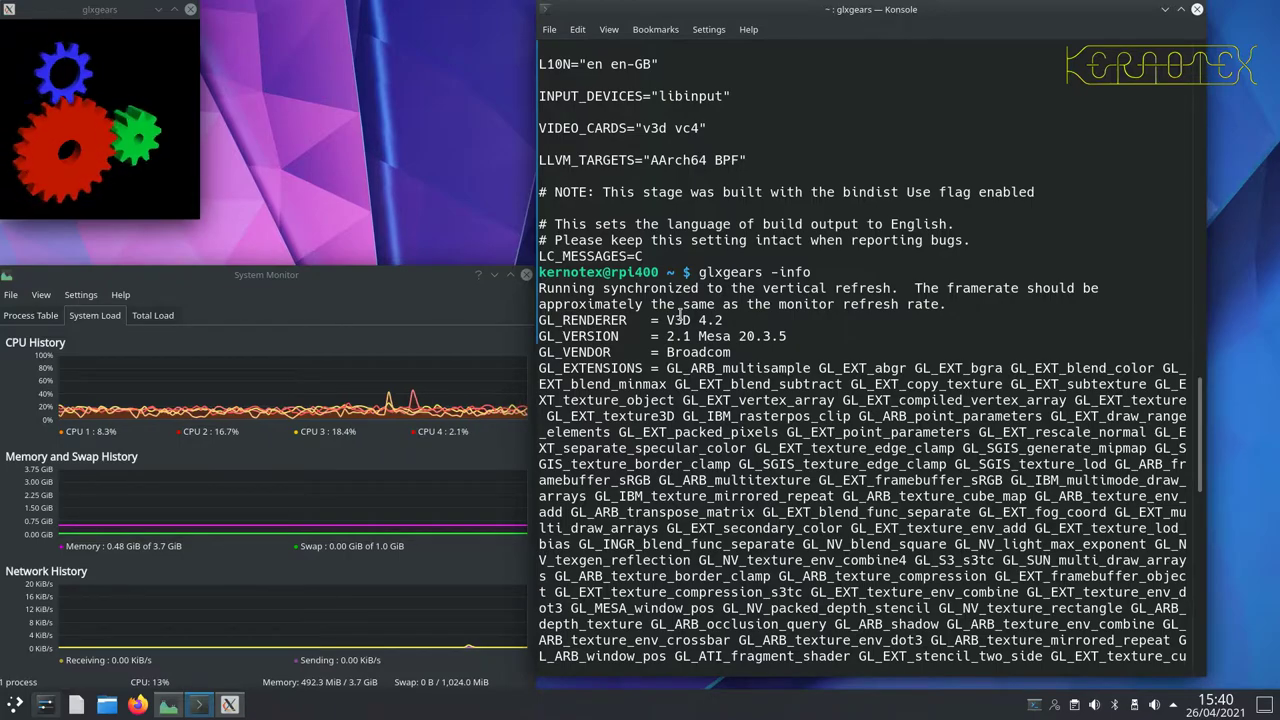
scroll(680, 315, down, 15)
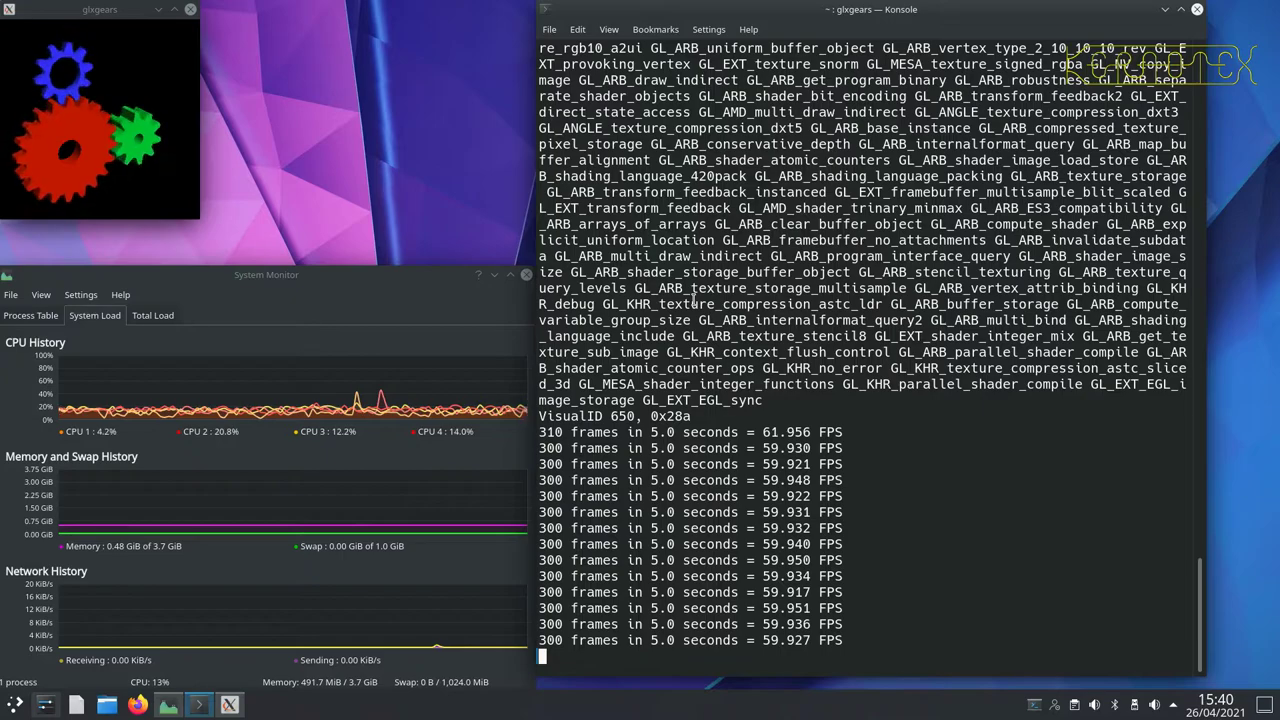
- Maximize the glxgears window to test full-size rendering, restore its size, and terminate the program
click(174, 10)
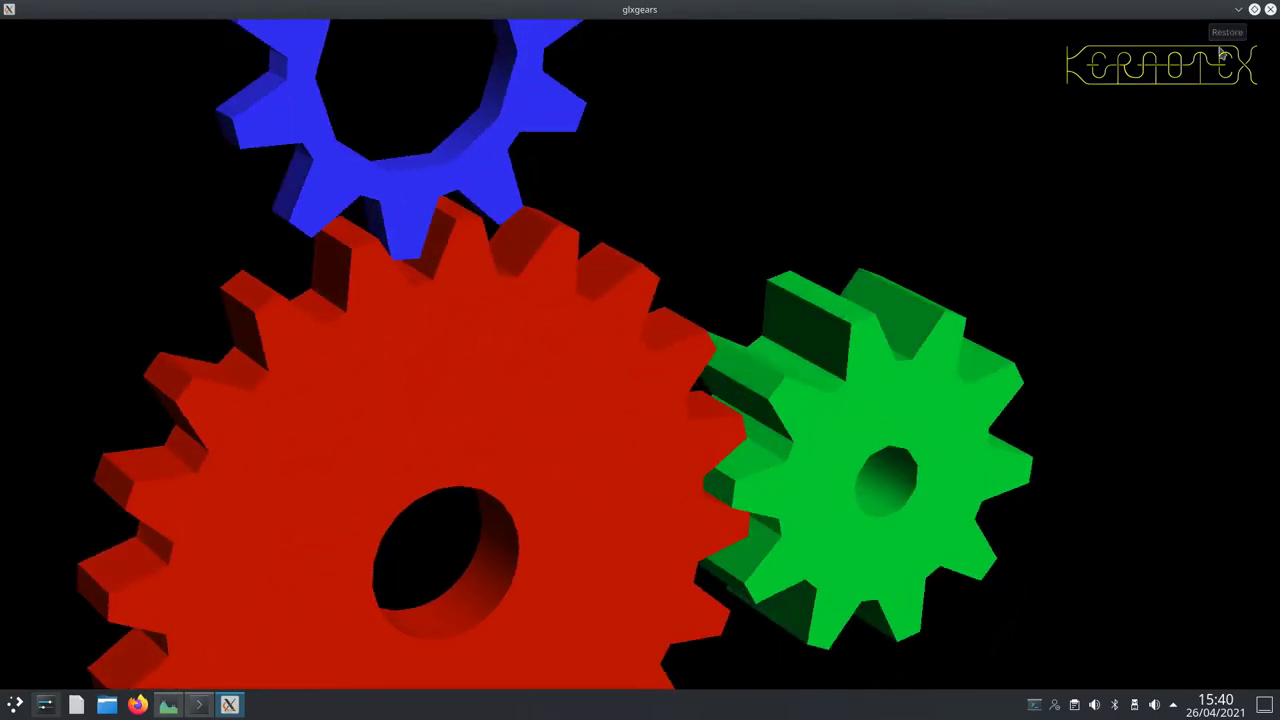
click(1254, 9)
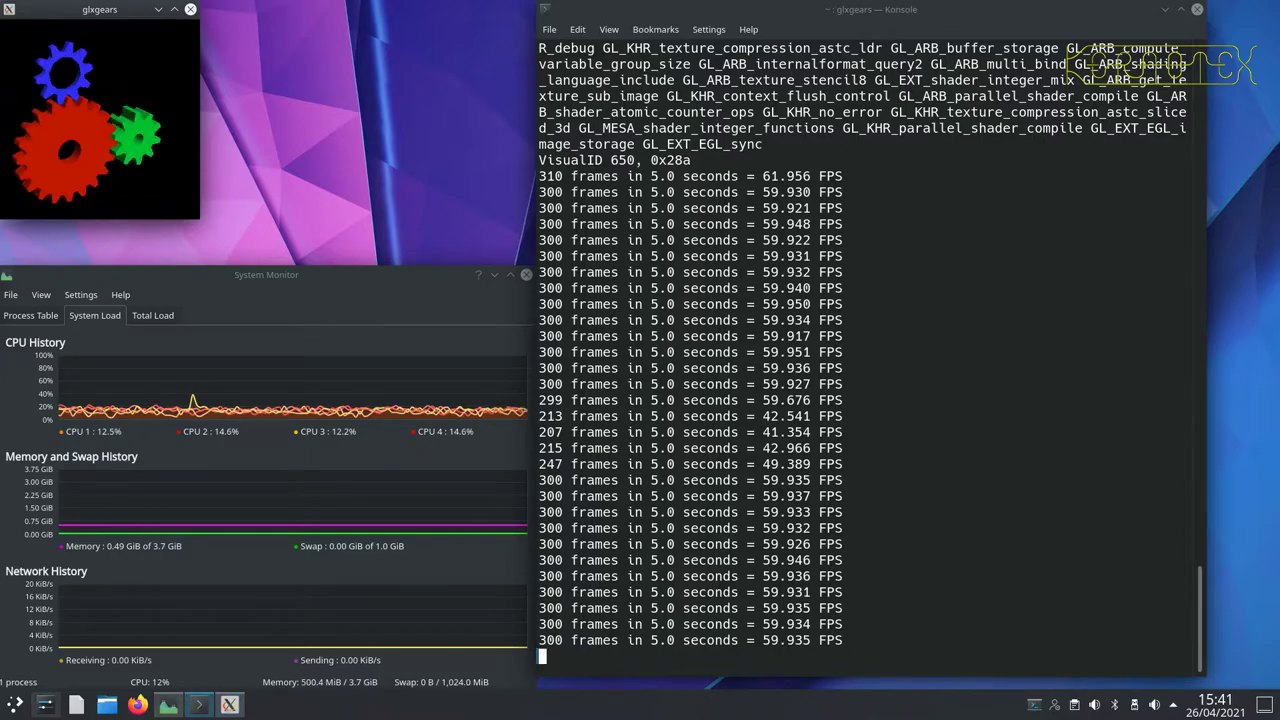
key(ctrl+c)
- Run glxinfo -B and highlight the Accelerated line in its renderer information
text(gl)
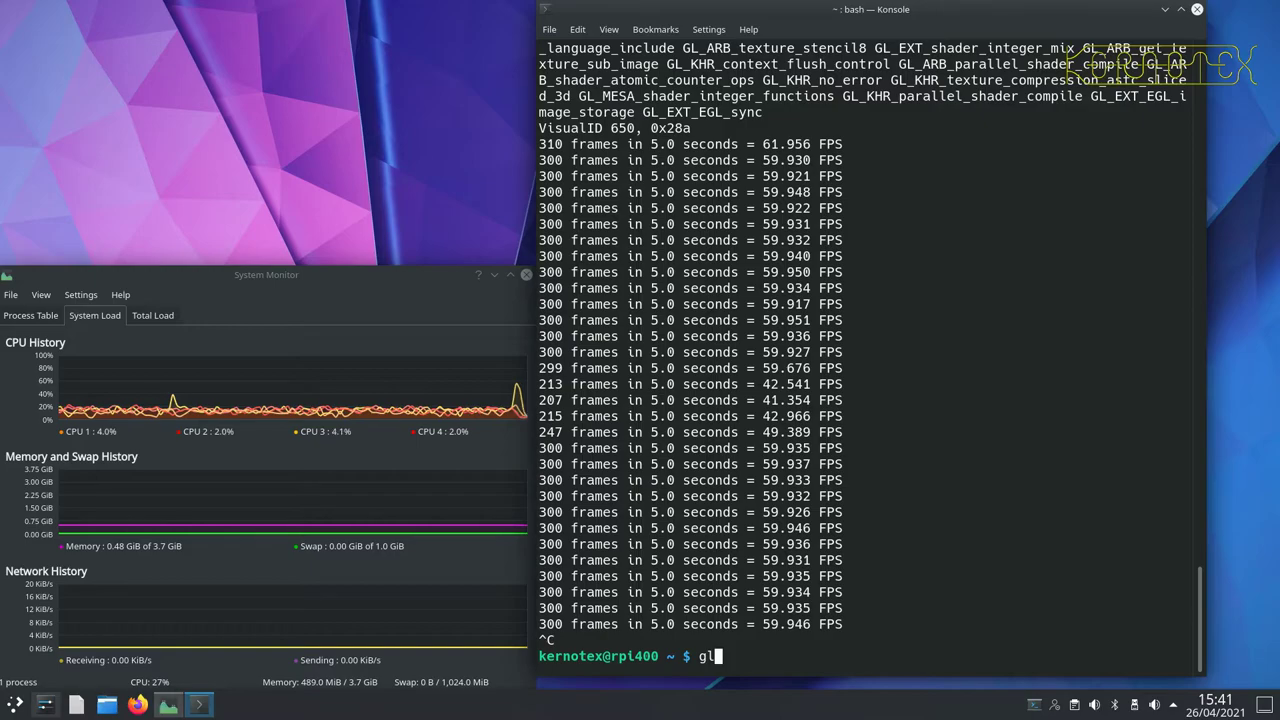
text(xinfo -)
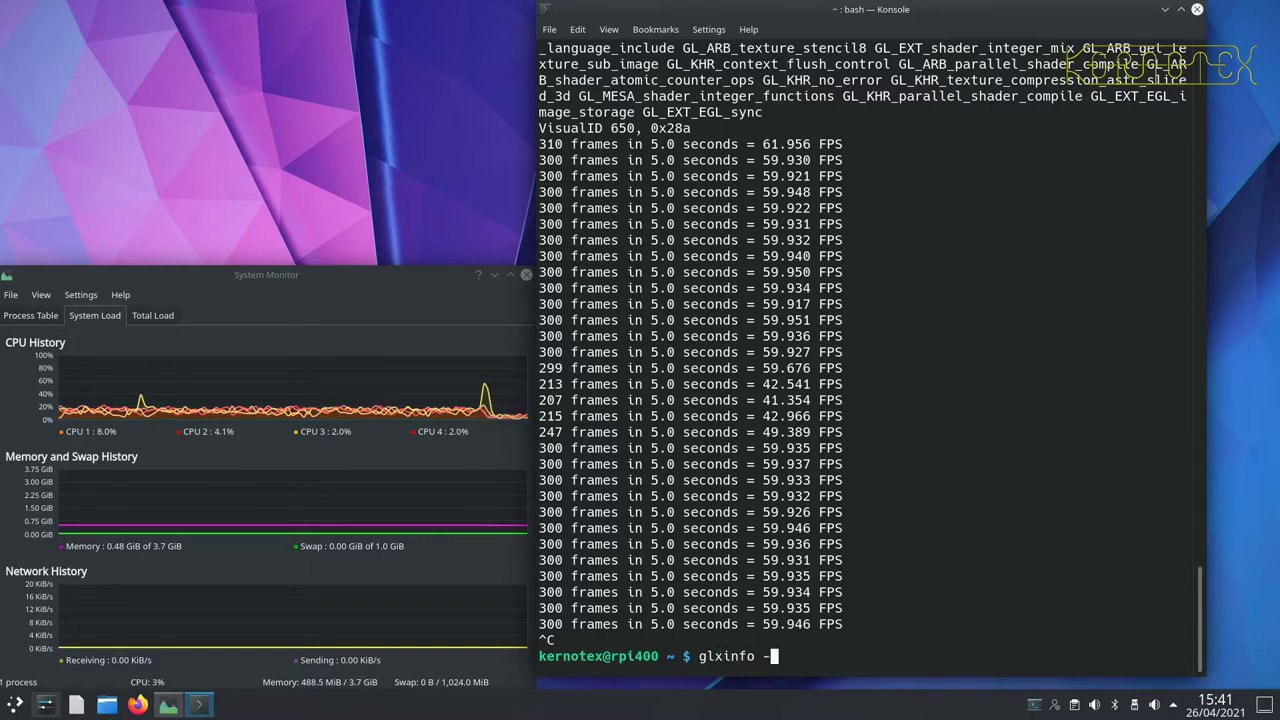
text(B)
key(Return)
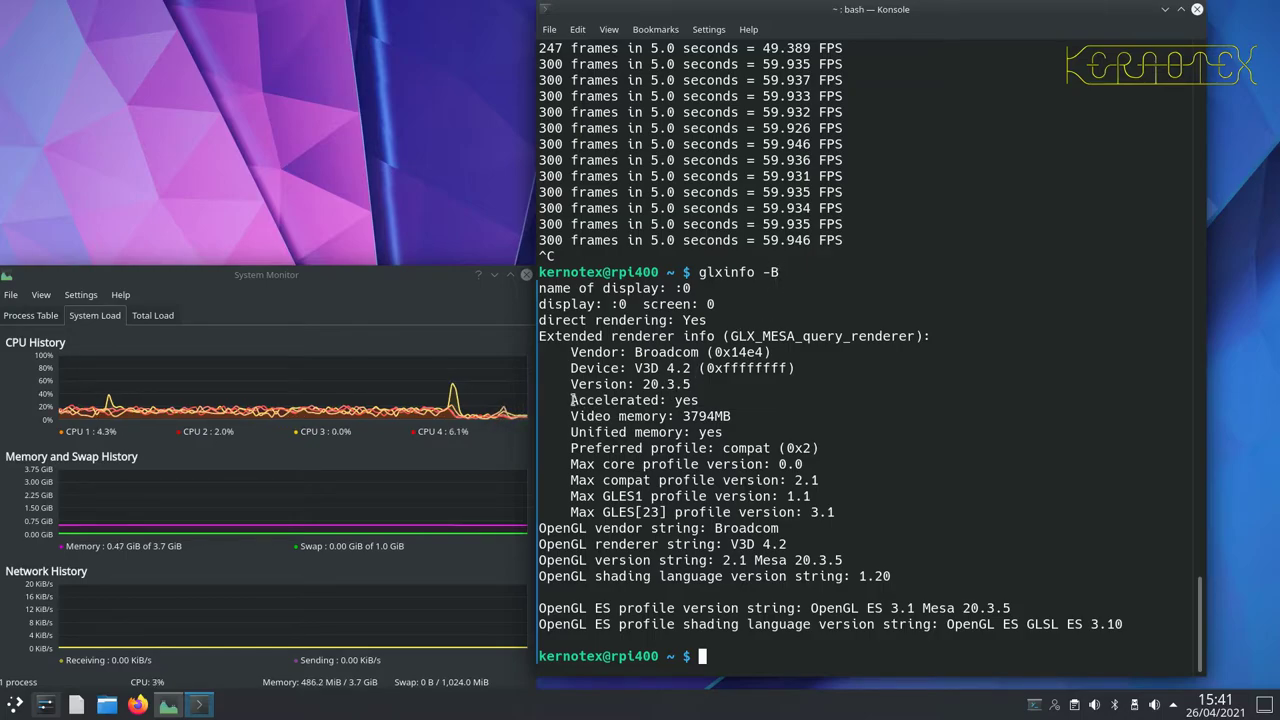
drag(571, 400, 712, 400)
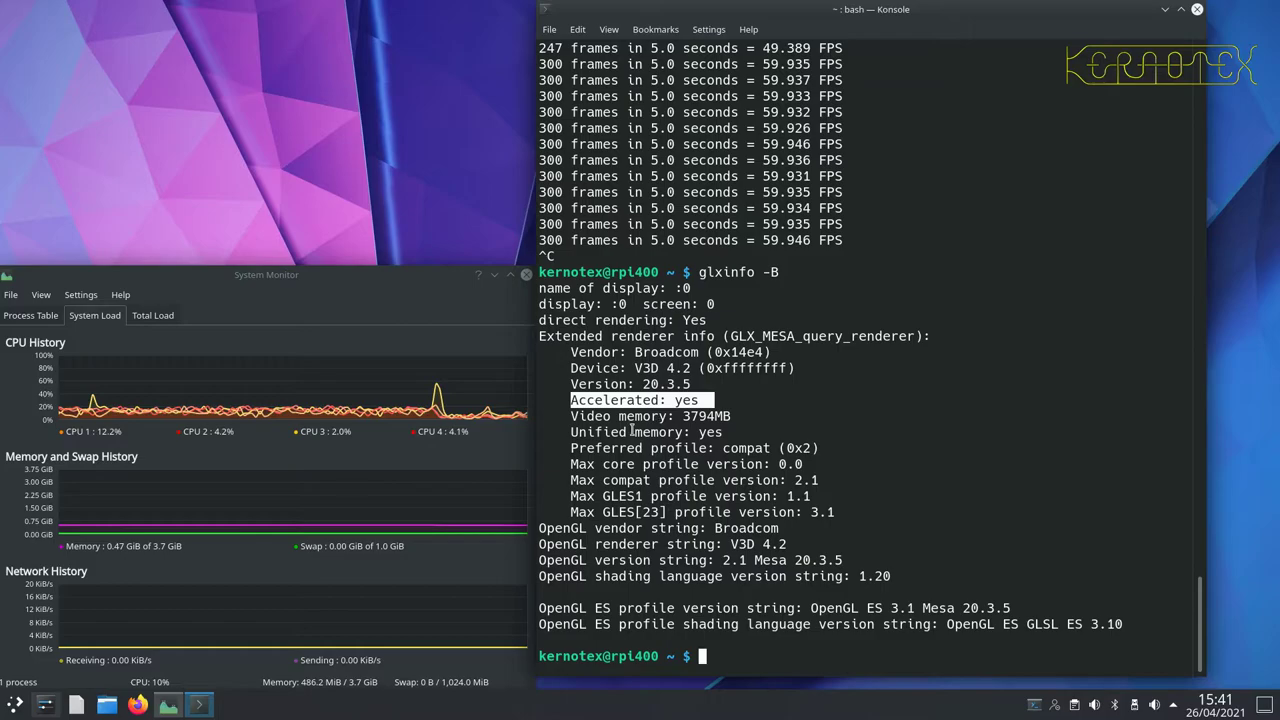
click(566, 416)
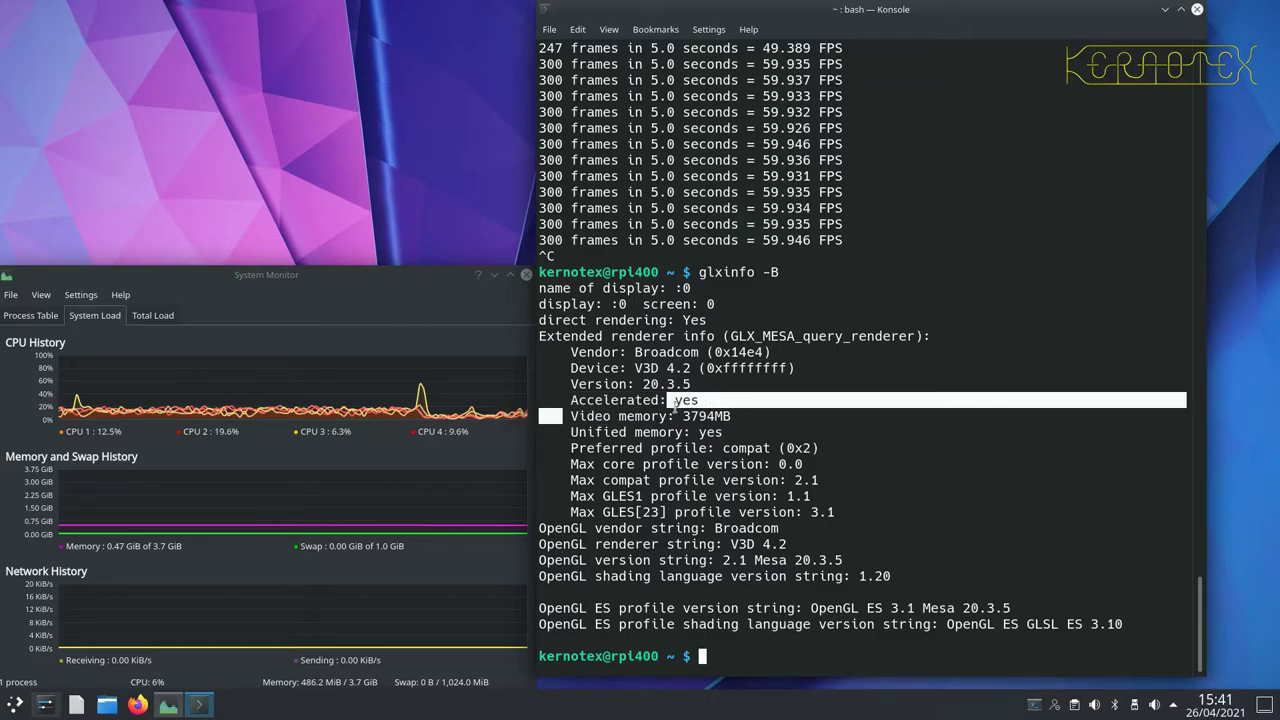
- Highlight the Video memory line in the glxinfo renderer information
drag(674, 404, 733, 412)
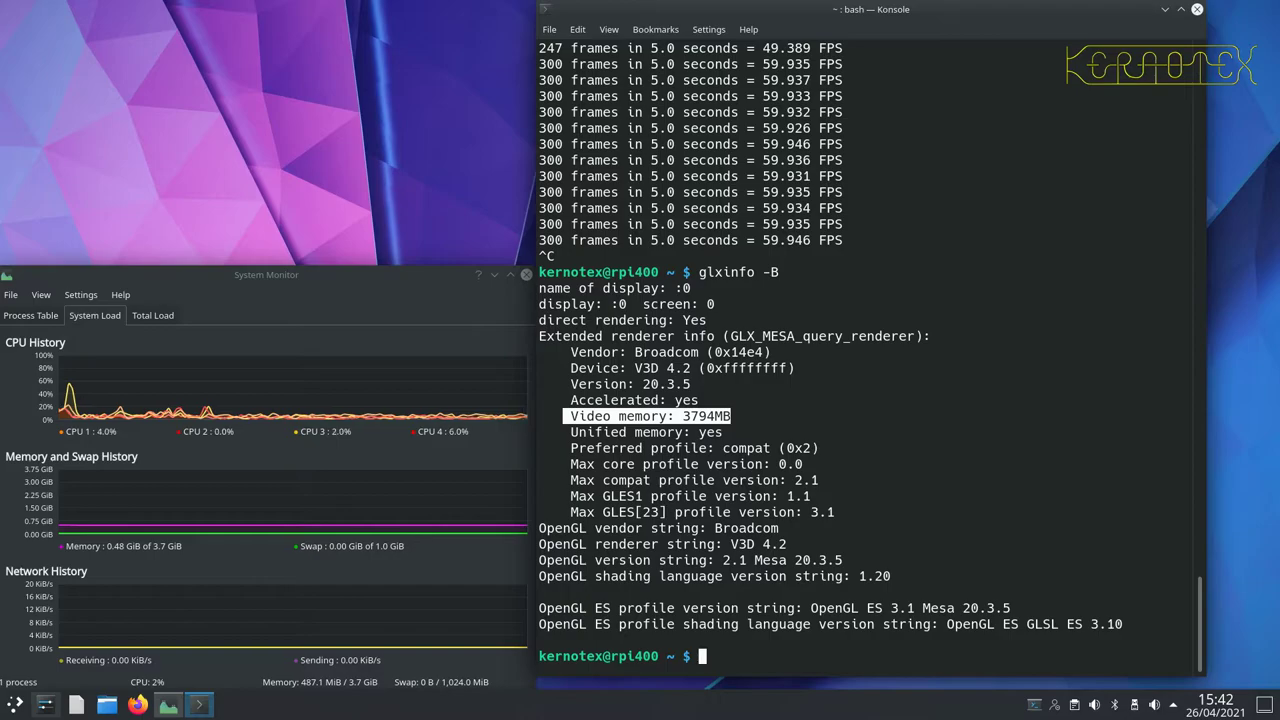
- Switch to a root login shell with su -, retrying the command and entering the root password
text(su -)
key(Return)
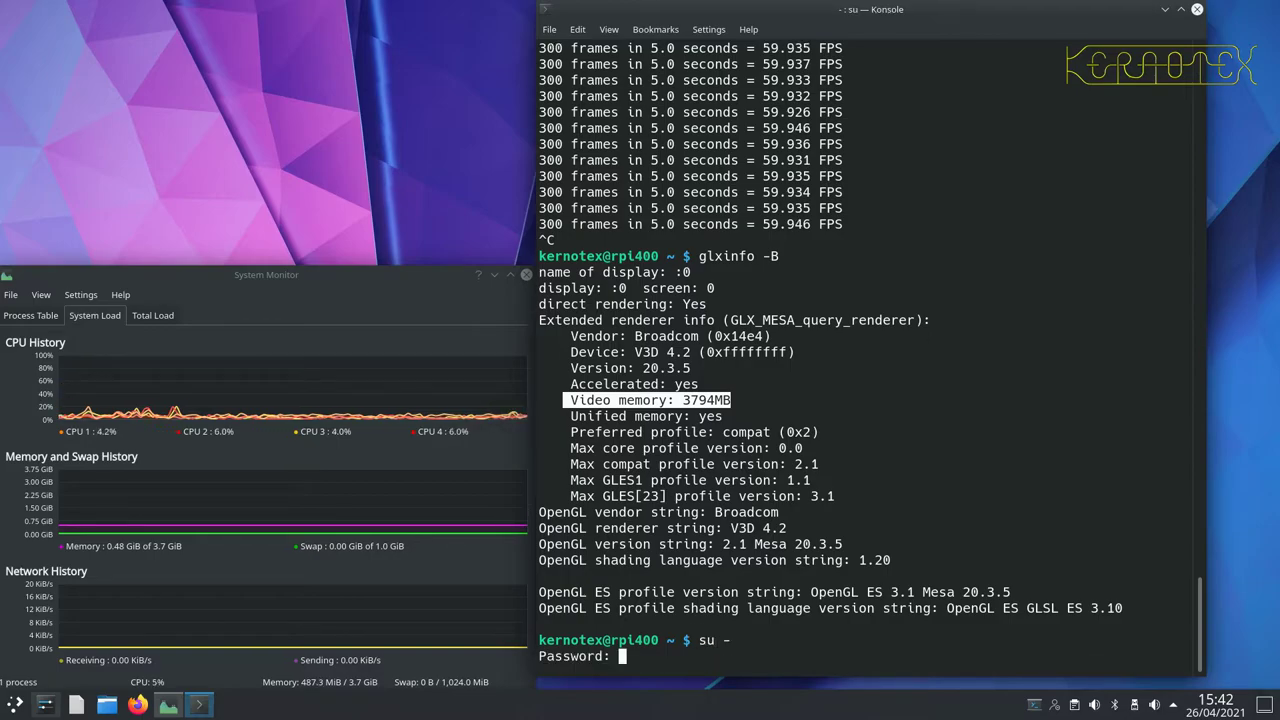
key(Return)
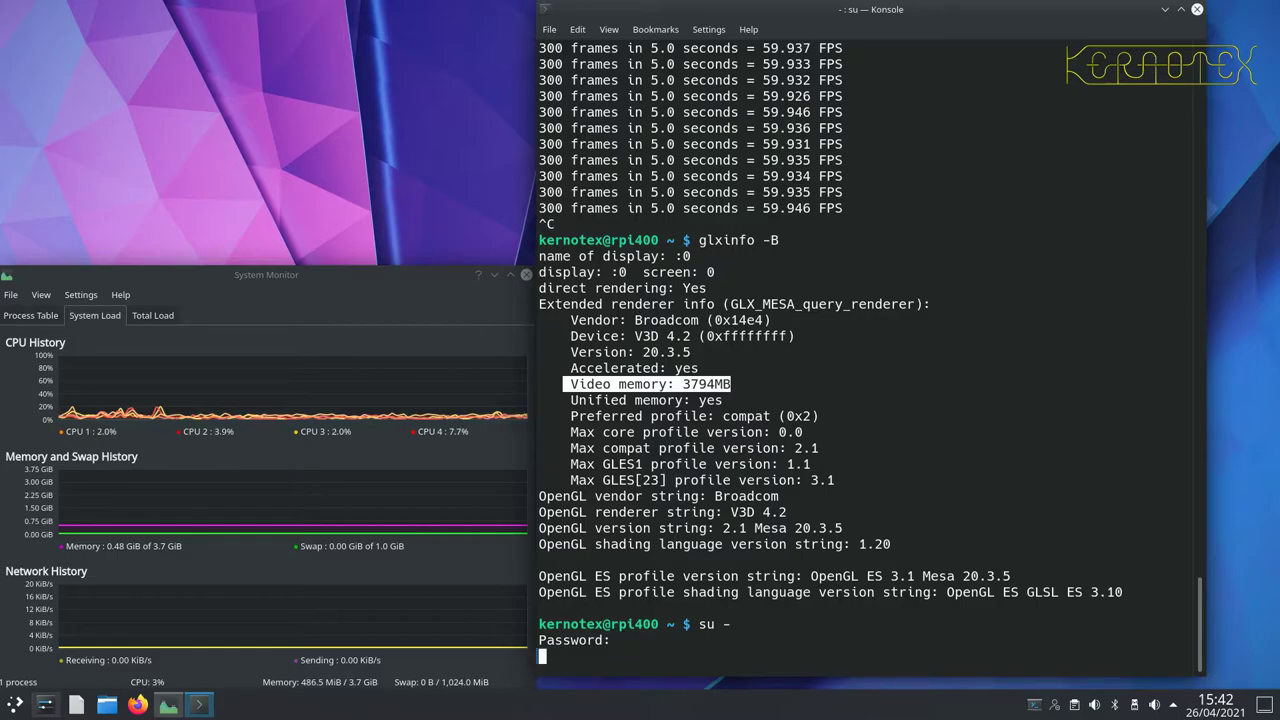
key(Up)
key(Return)
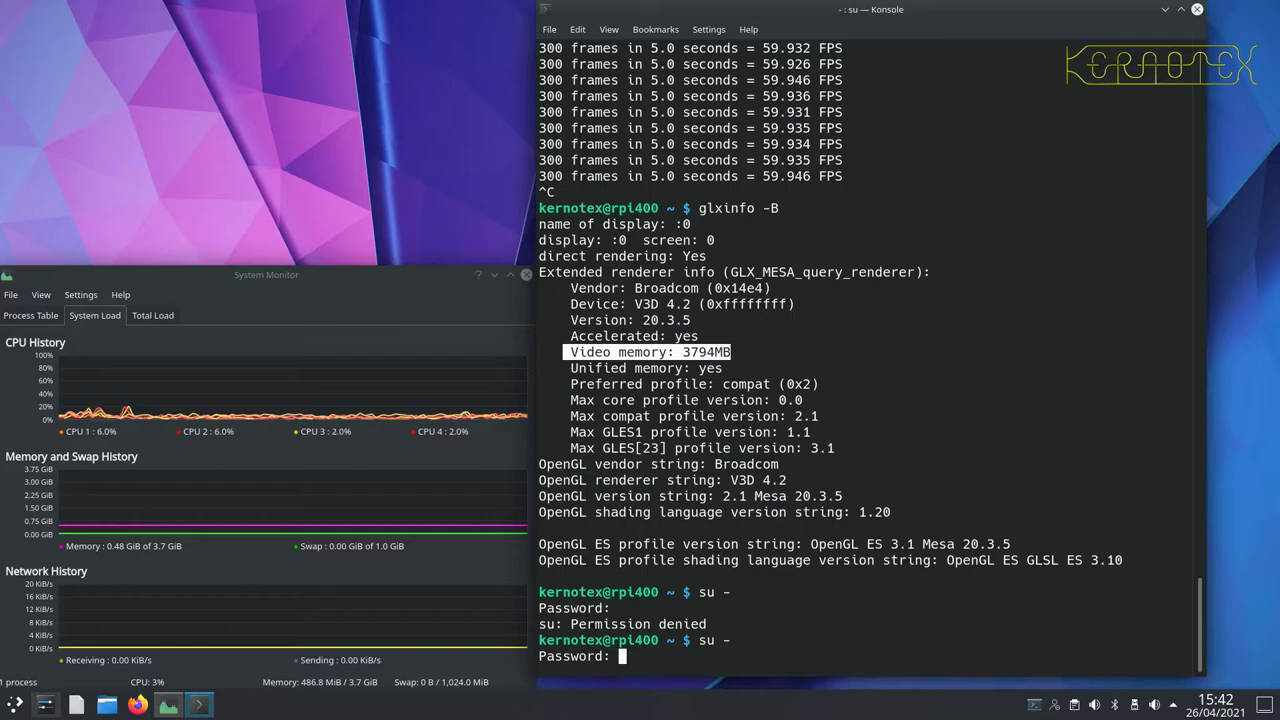
key(Return)
- Mount /boot and print the contents of /boot/config.txt in the terminal
text(mount /boot)
key(Return)
text(cat /)
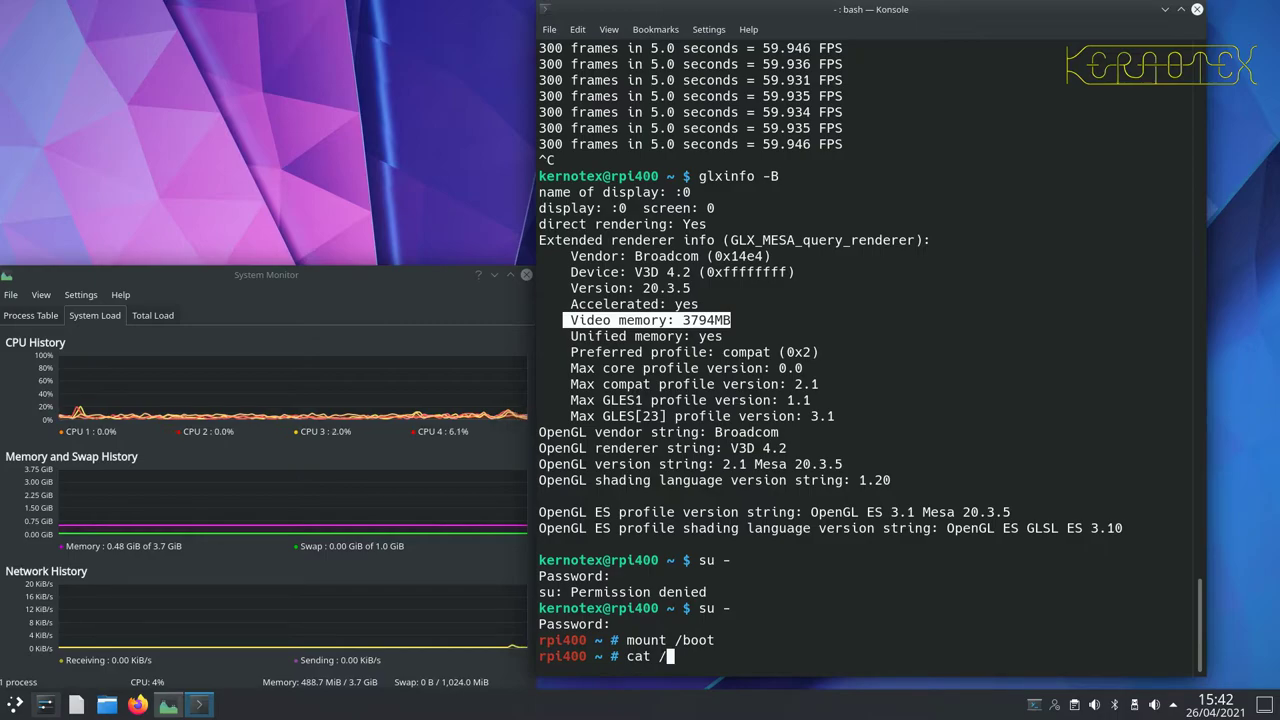
text(boot/conf)
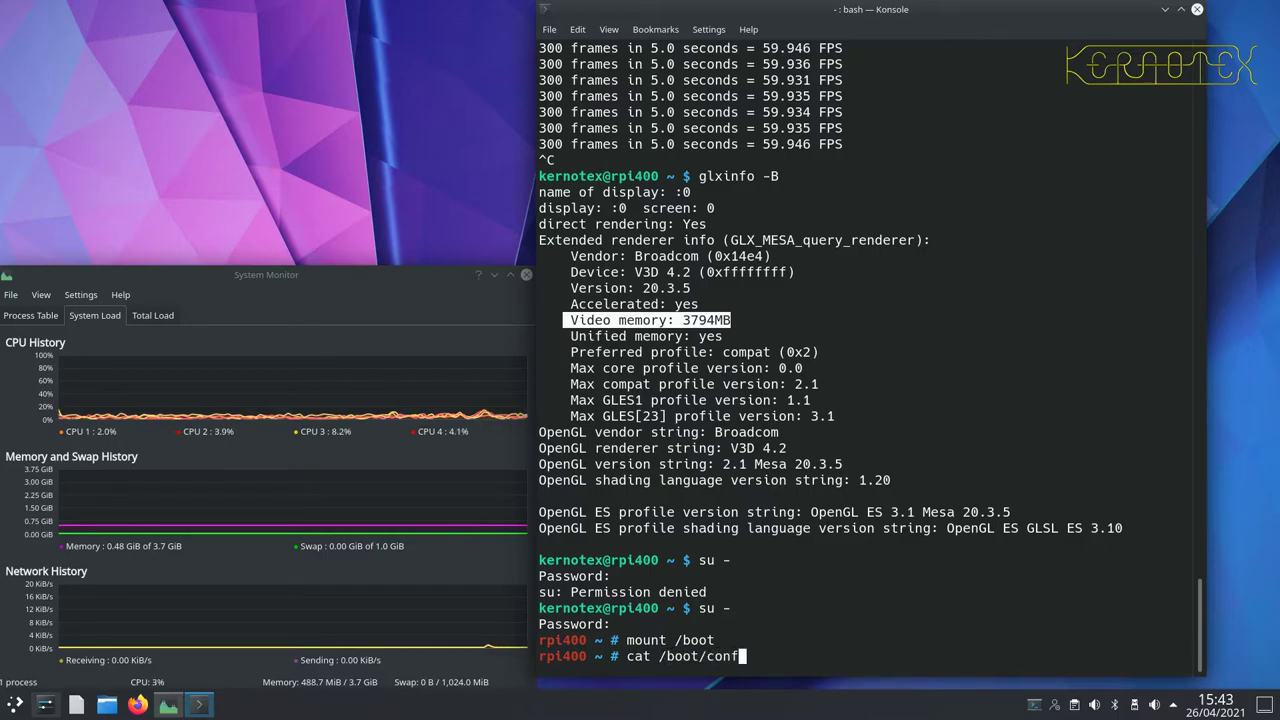
key(Tab)
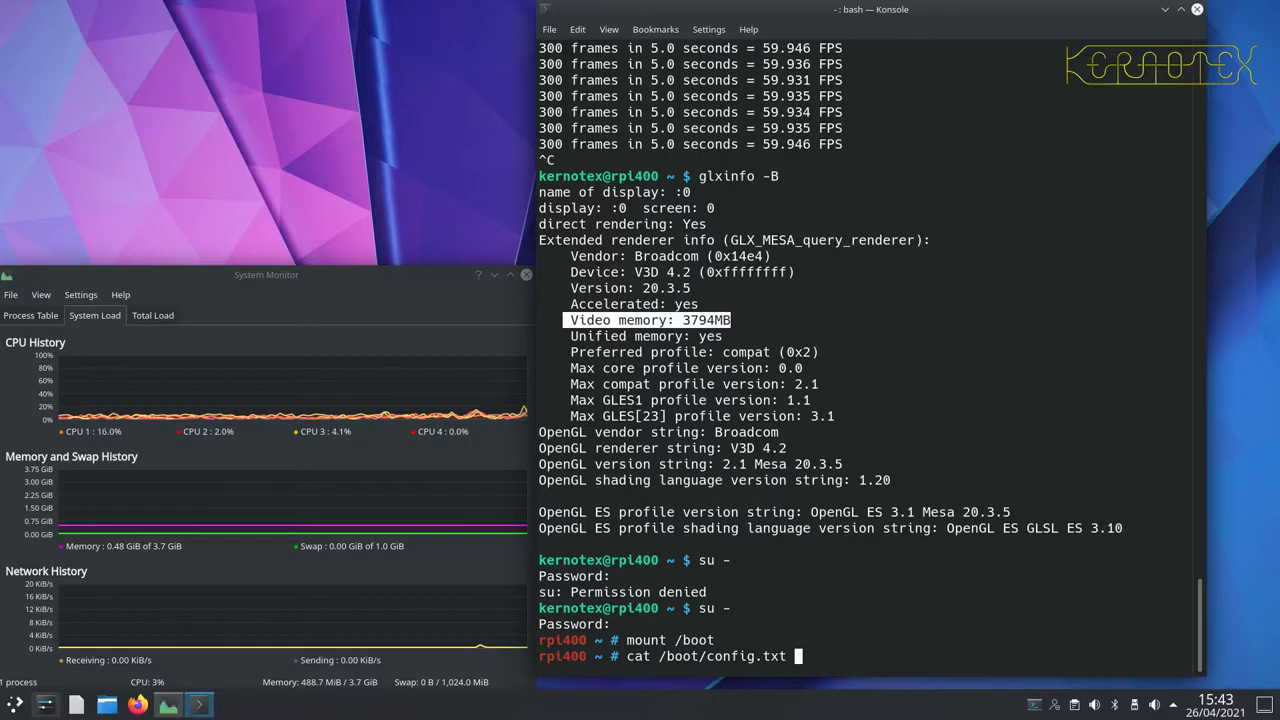
key(Return)
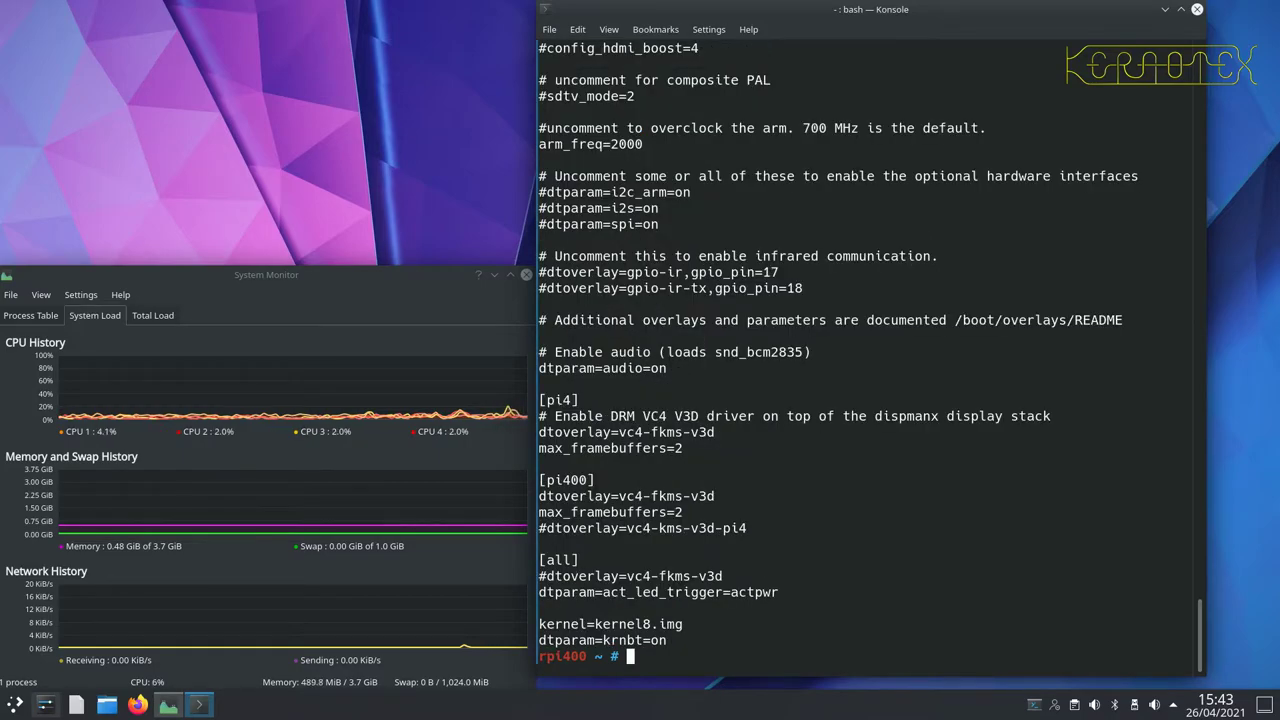
- Highlight the arm_freq=2000 line in the config.txt output and review the rest of the file through the pi400 overlay settings
scroll(696, 306, up, 3)
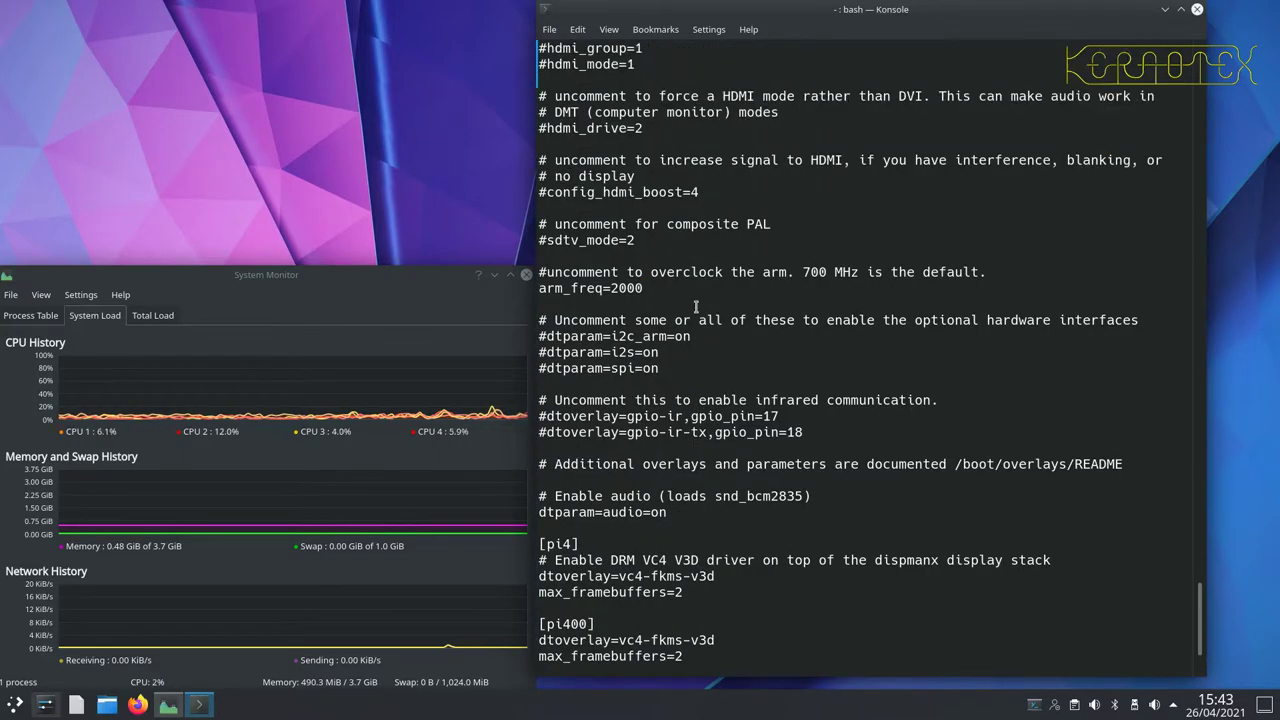
drag(682, 288, 524, 290)
scroll(647, 260, up, 7)
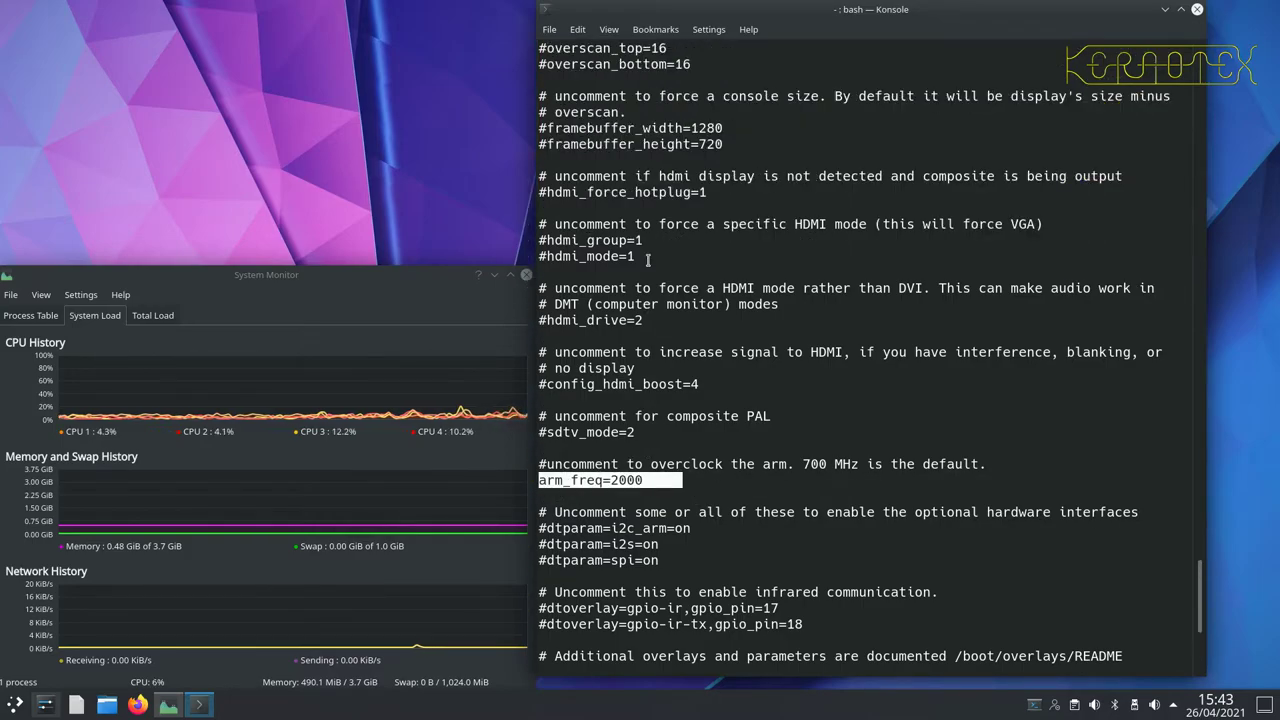
scroll(647, 260, up, 2)
scroll(647, 260, down, 3)
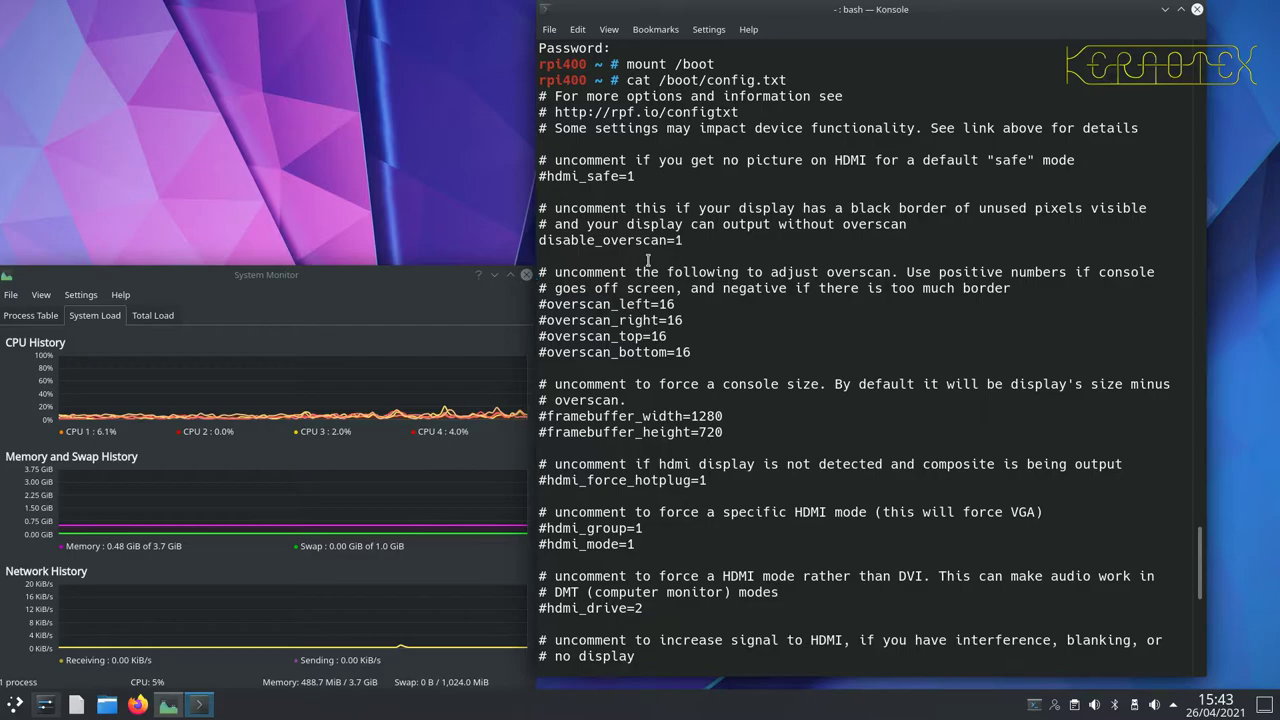
scroll(647, 260, down, 8)
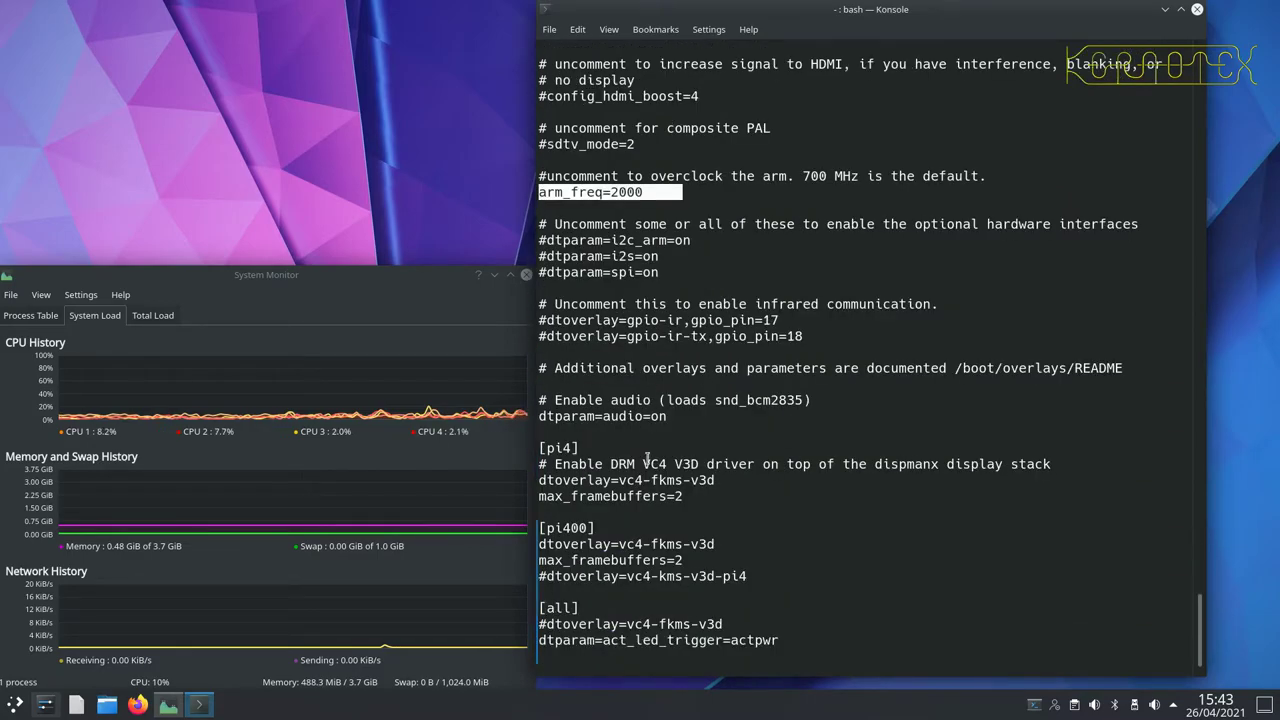
scroll(643, 601, down, 1)
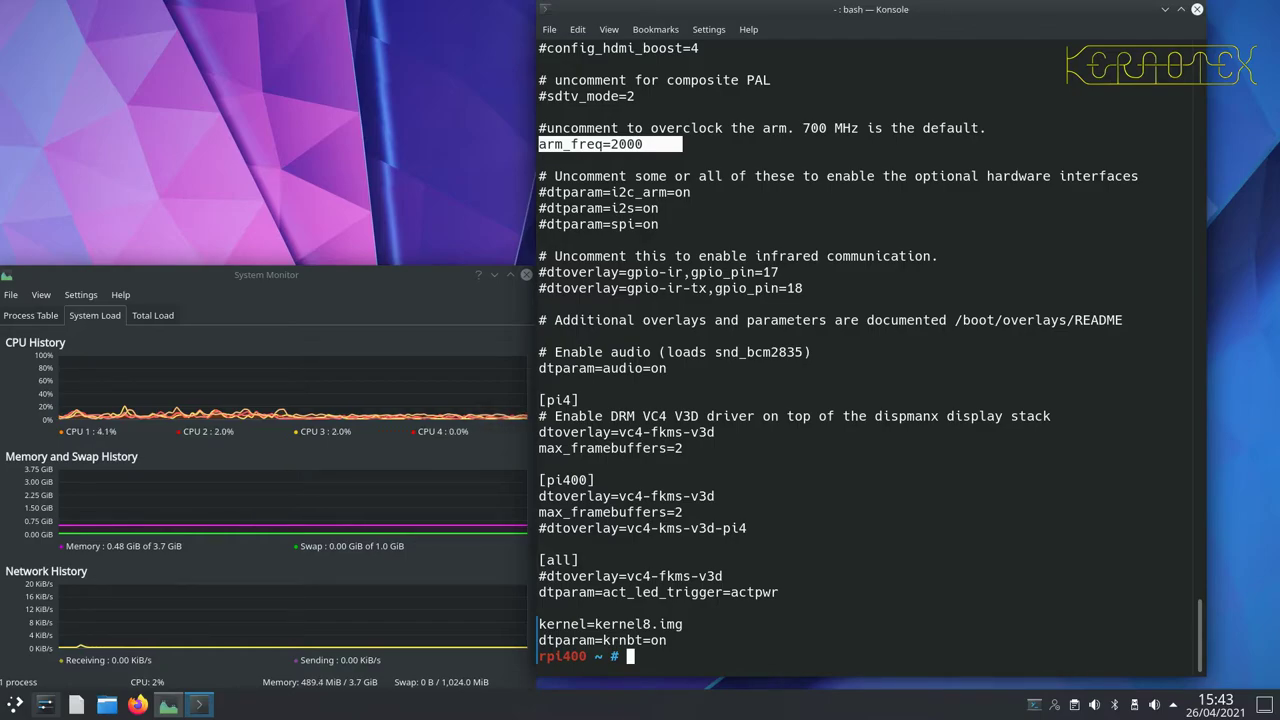
- Clear the recalled mount command and log out of the root shell
text(mount /boot)
key(ctrl+u)
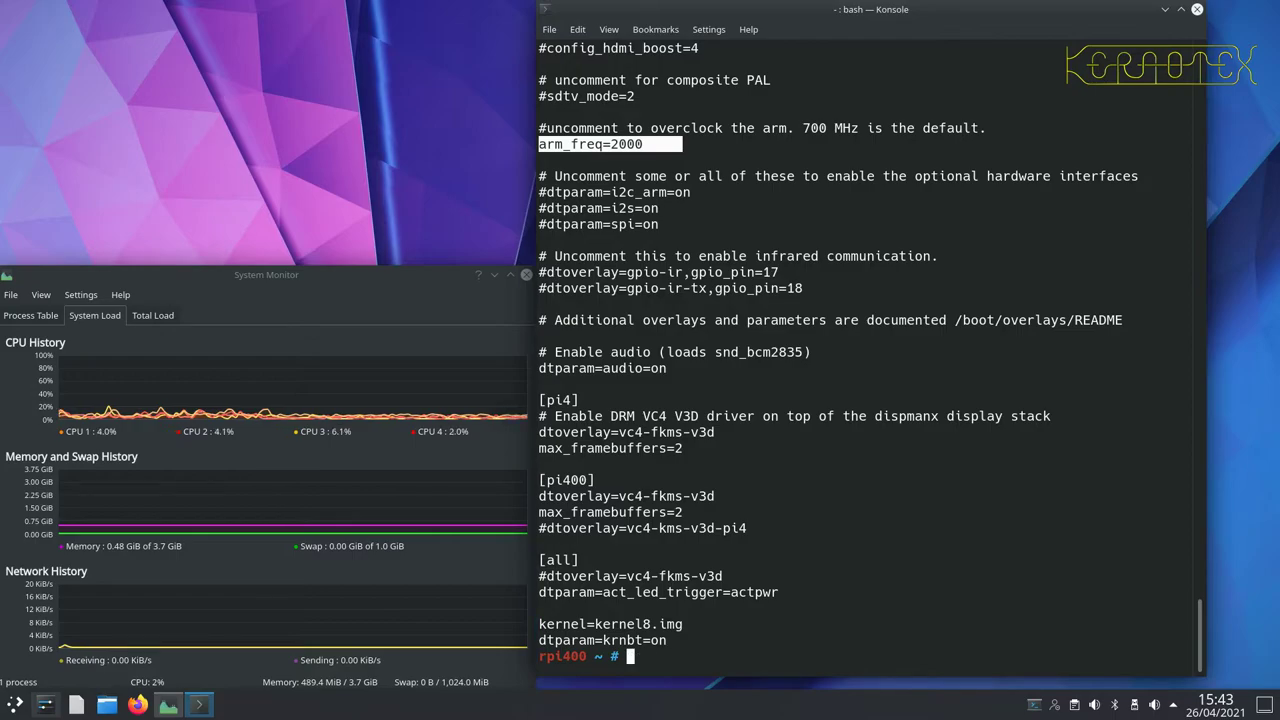
key(ctrl+d)
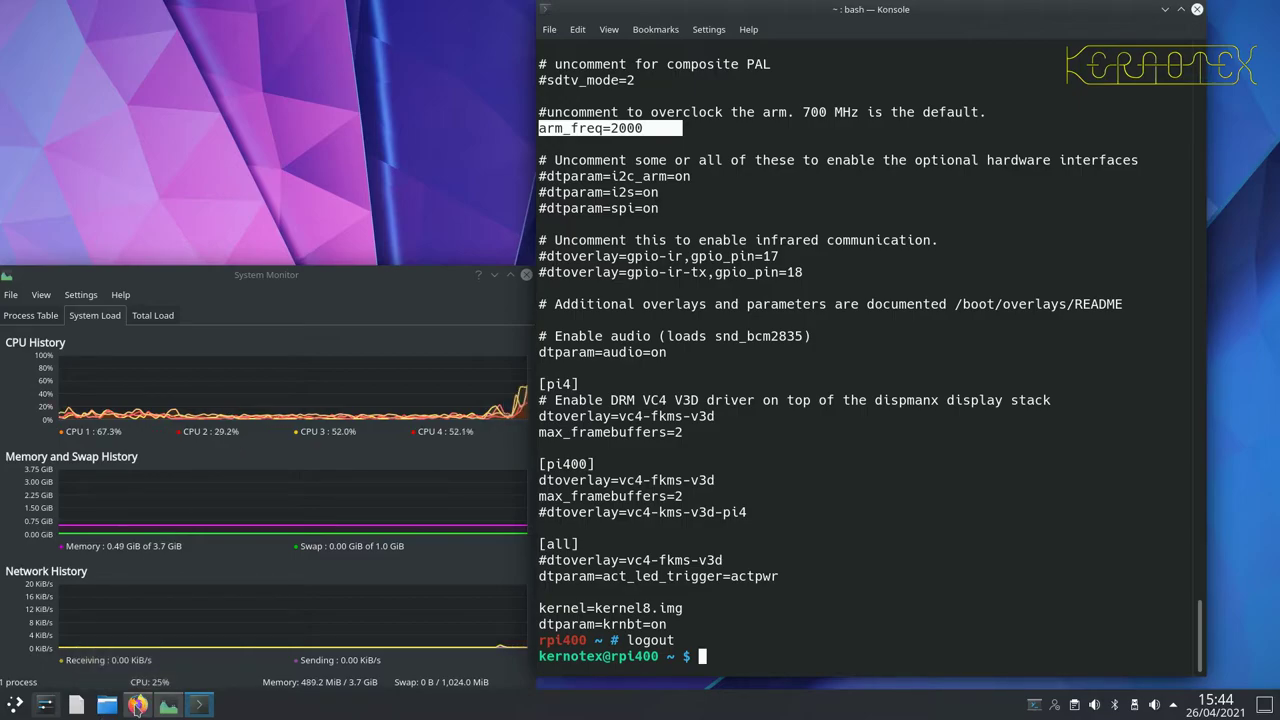
- Launch Firefox and browse the flag descriptions on the Gentoo USE flag index page
click(137, 705)
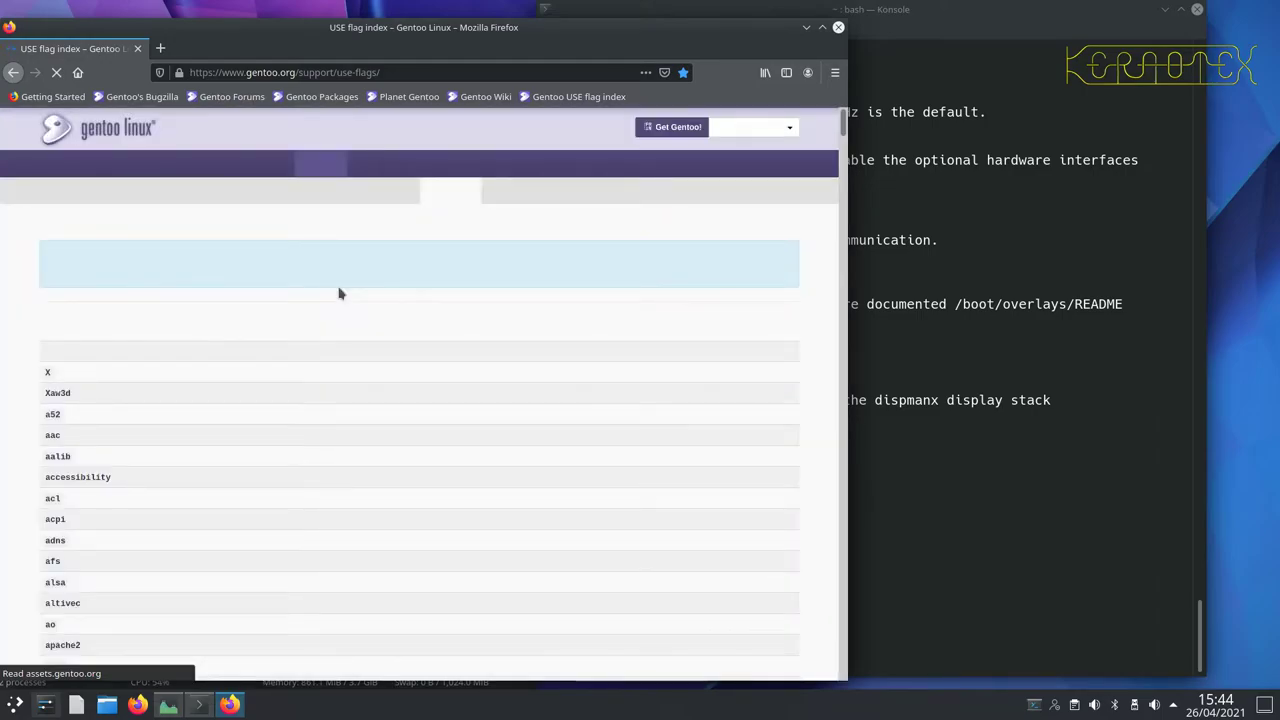
scroll(339, 290, down, 20)
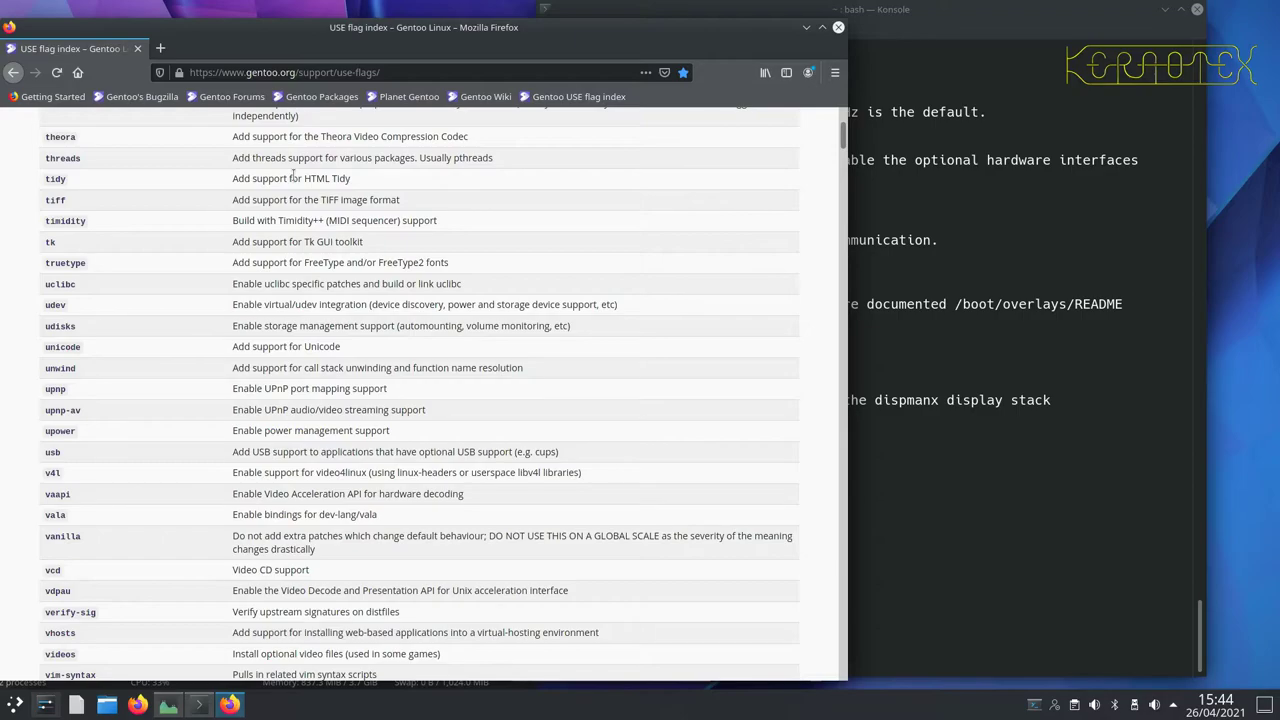
- Open the bookmarked Gentoo Forums in a new browser tab and shift the browser window upward
click(160, 50)
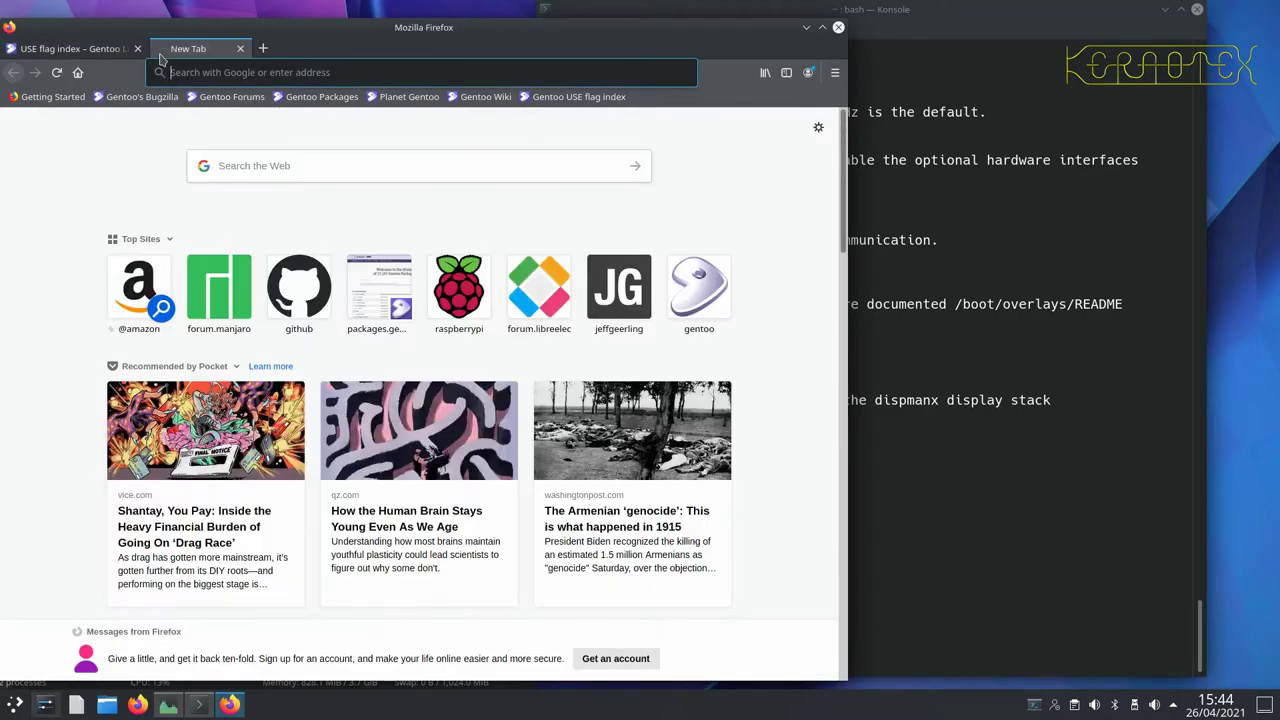
click(210, 95)
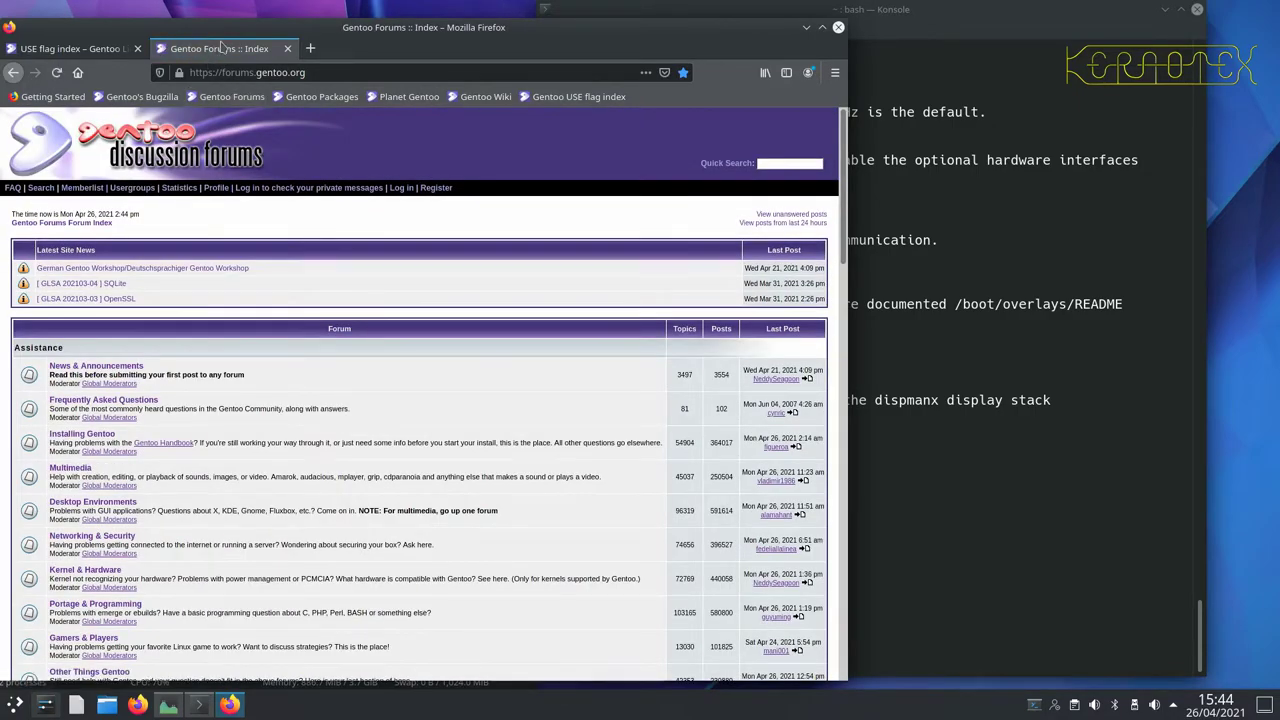
drag(271, 22, 220, 12)
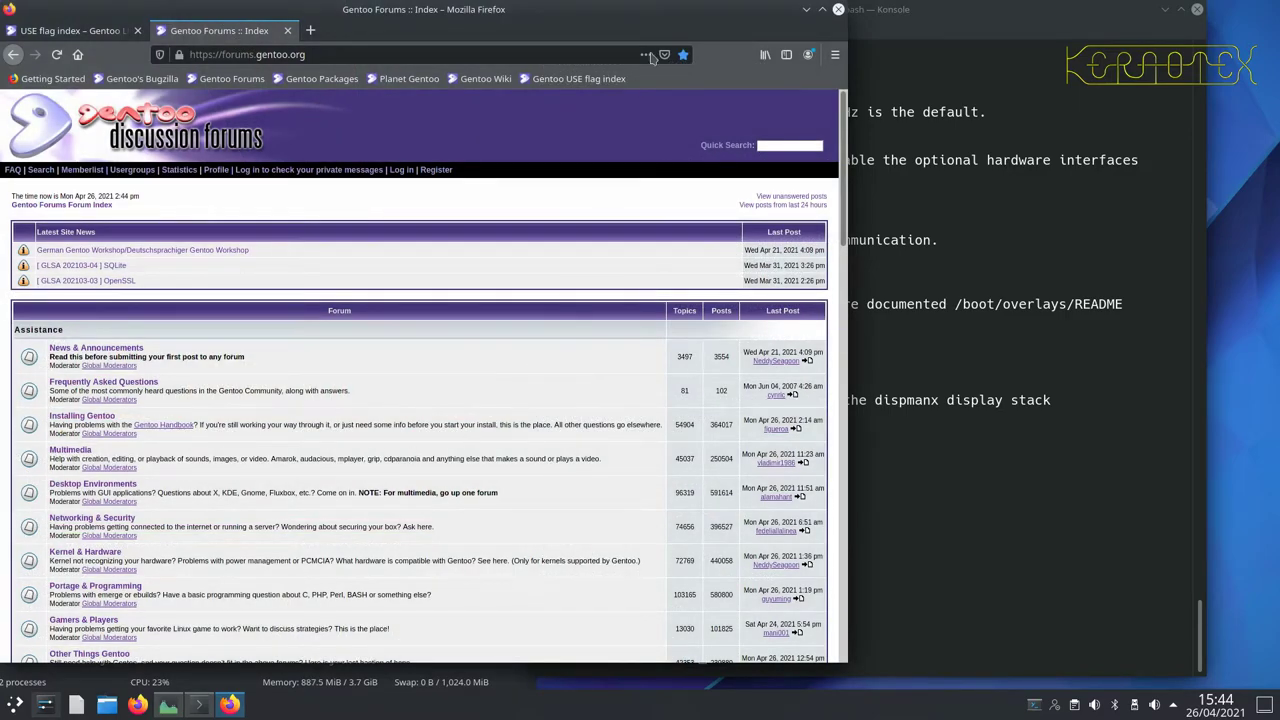
- Close the Gentoo Forums and USE flag index tabs to exit Firefox
click(287, 31)
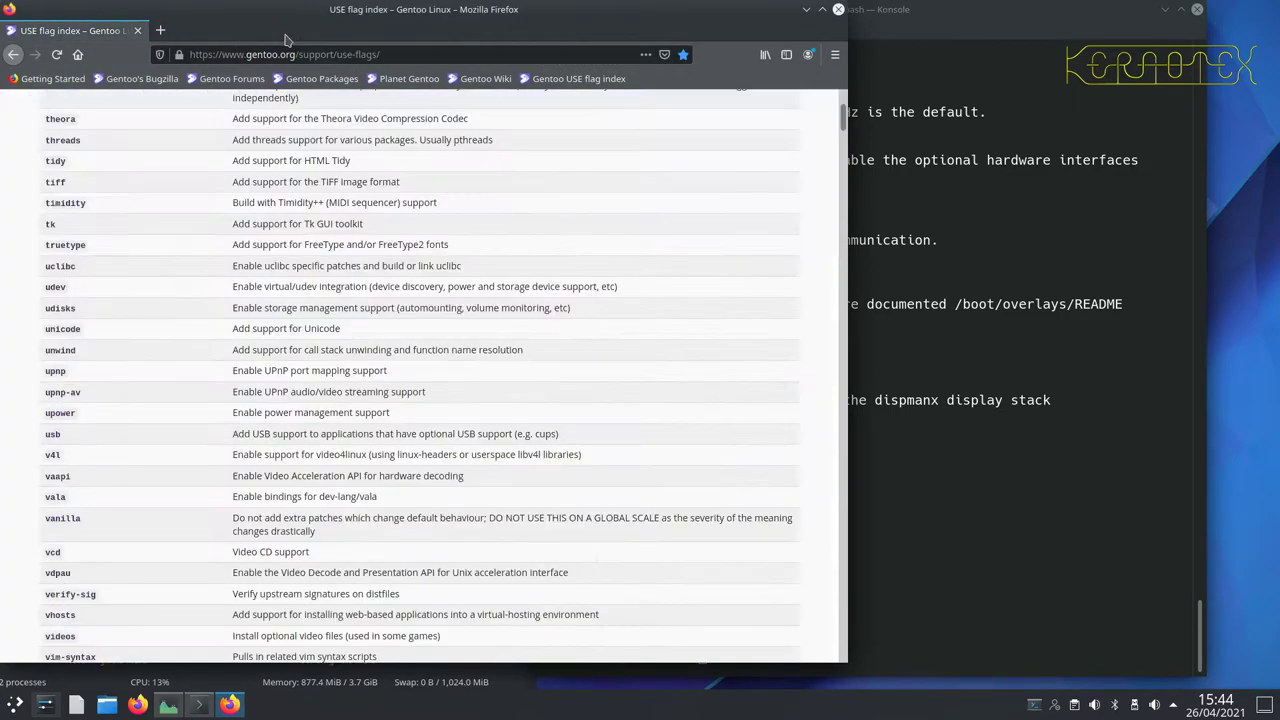
click(138, 31)
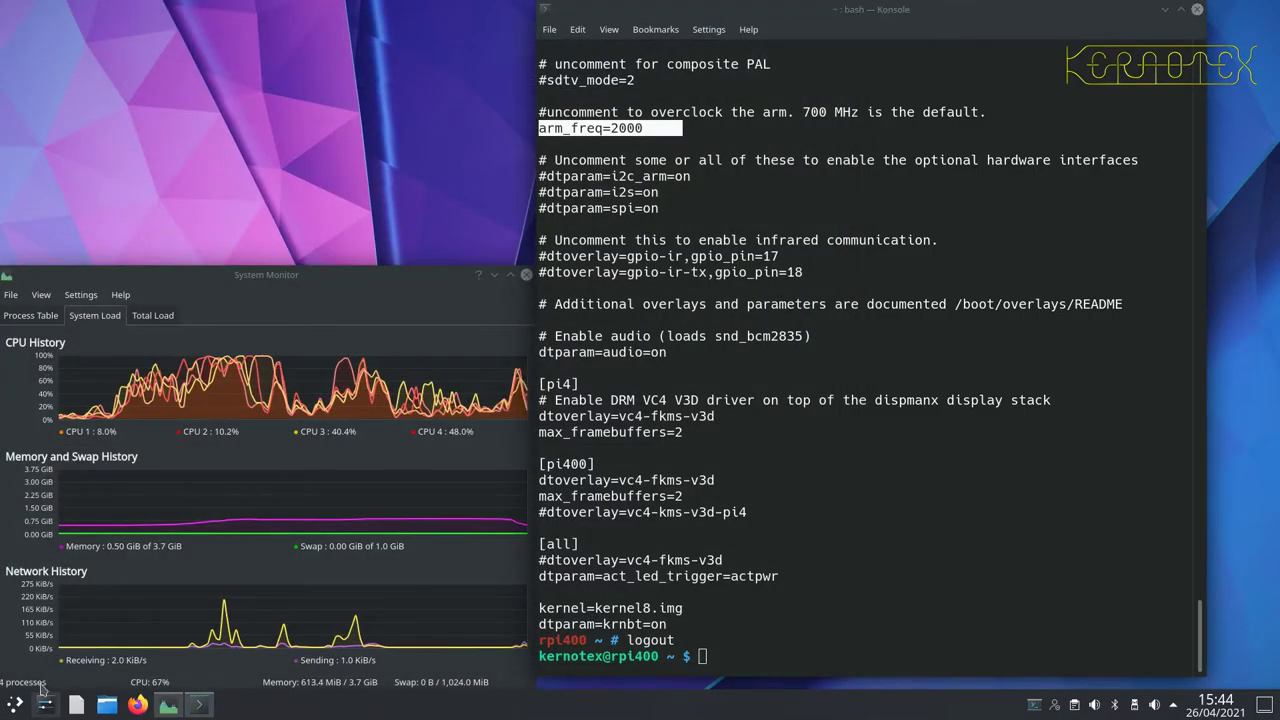
- Launch LibreOffice Writer from the Office applications, dismiss the Tip of the Day, and close the program
click(15, 704)
click(100, 648)
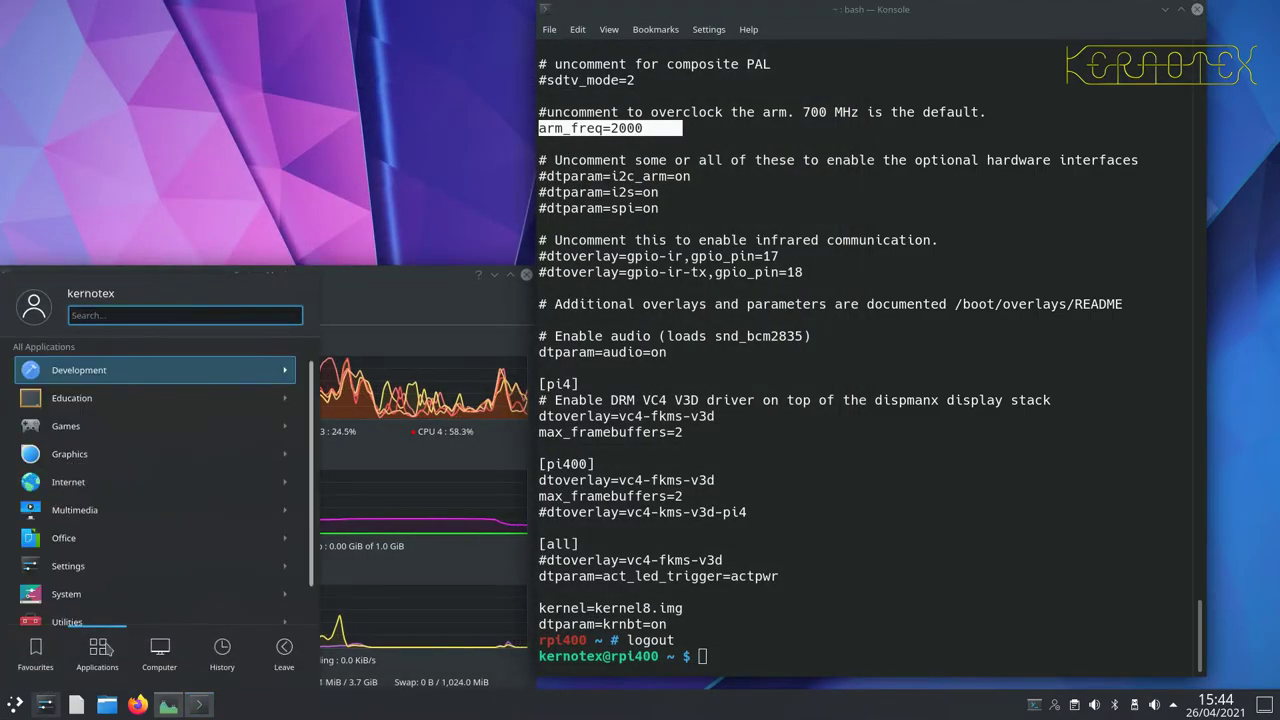
click(135, 530)
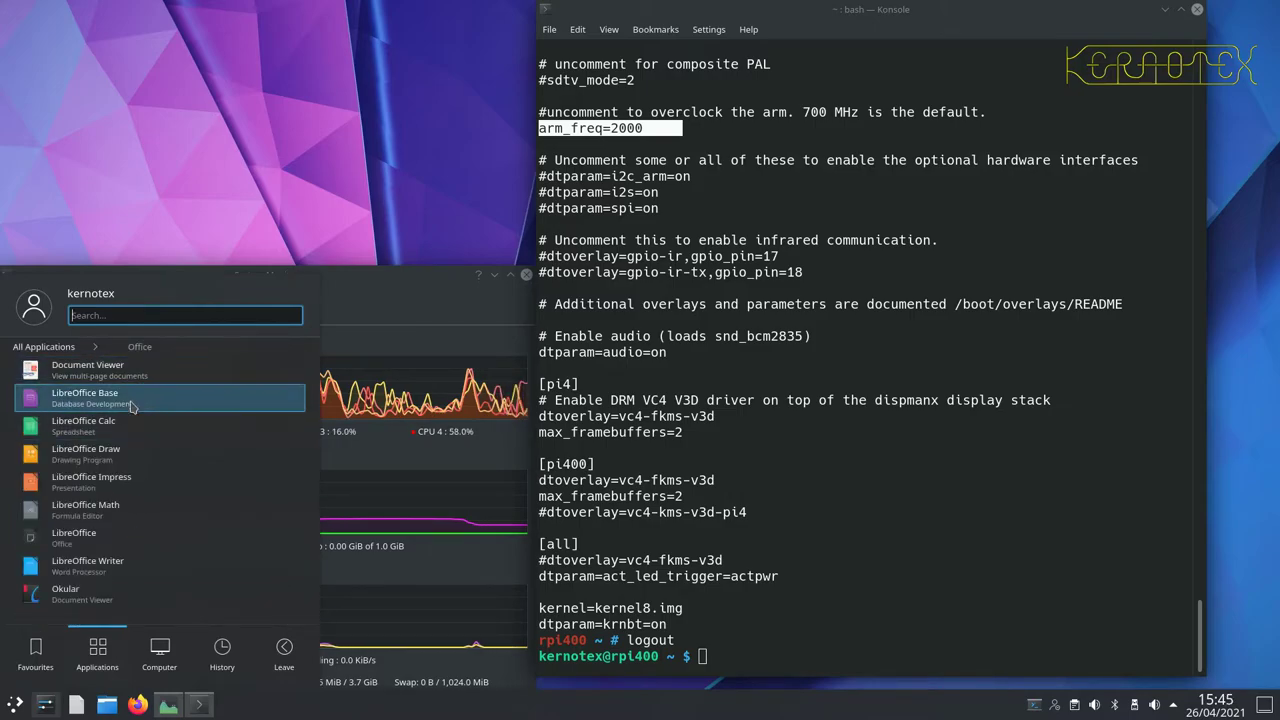
click(118, 565)
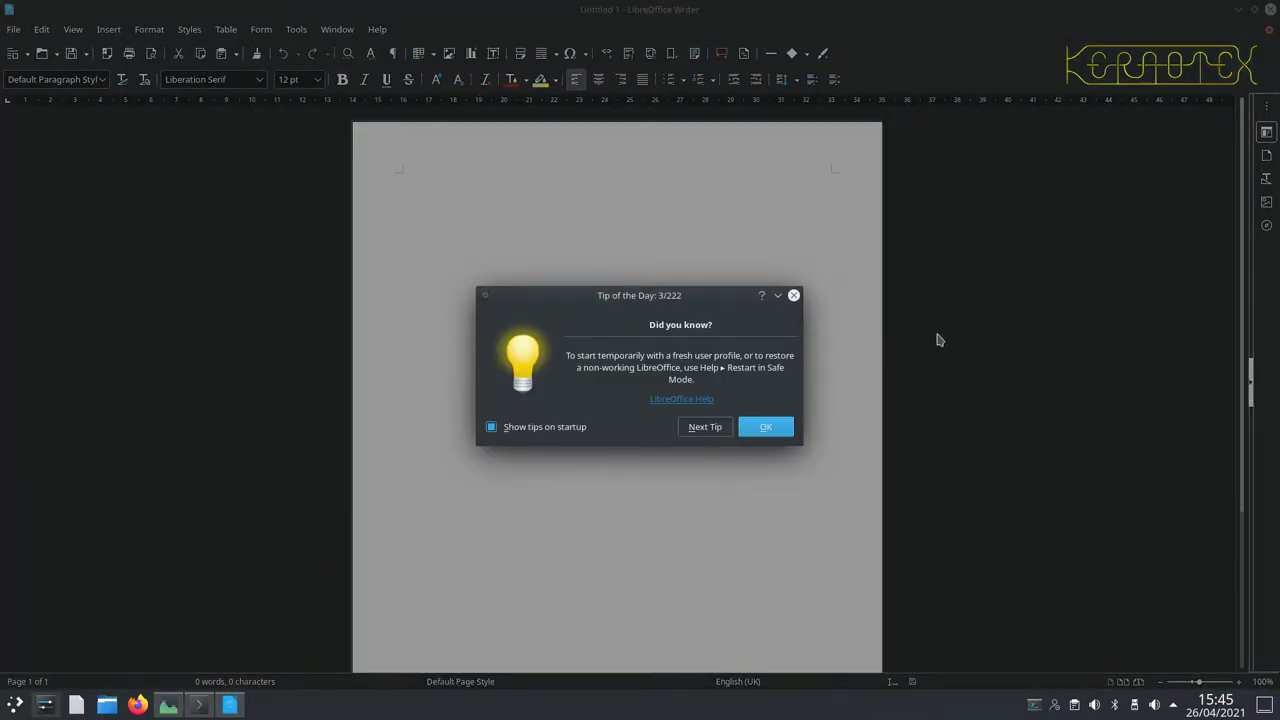
click(766, 427)
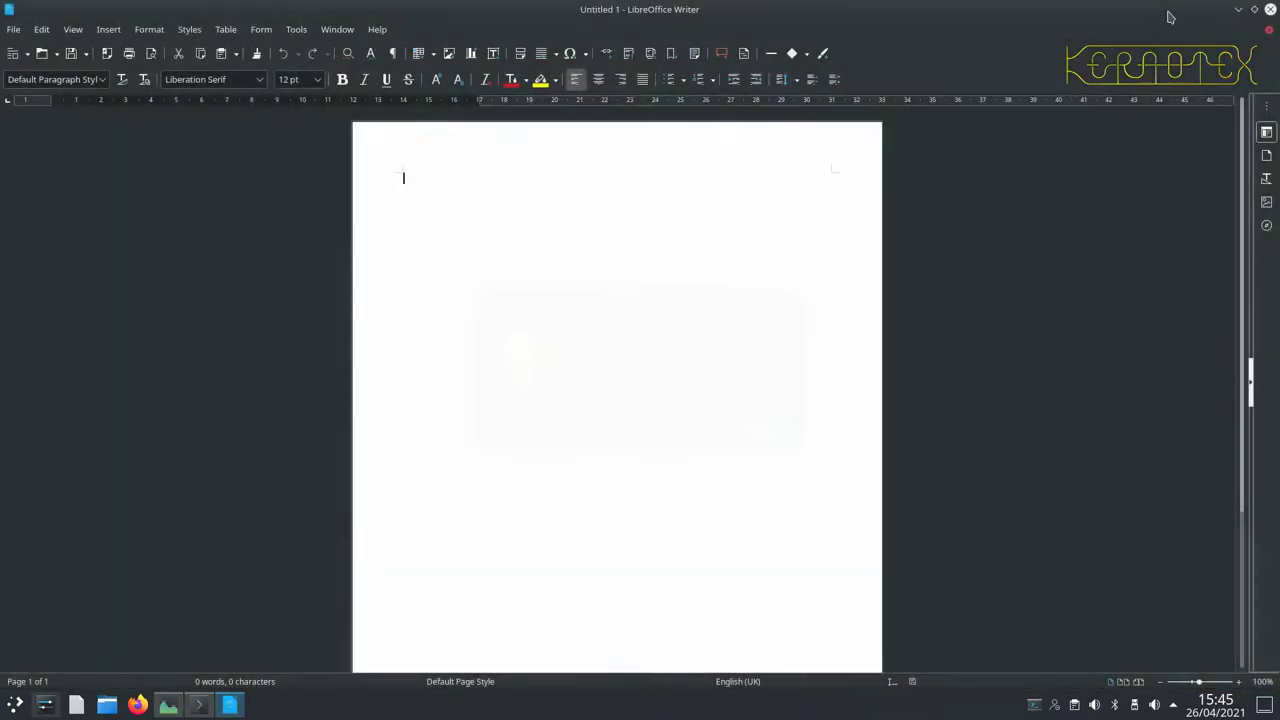
click(1270, 9)
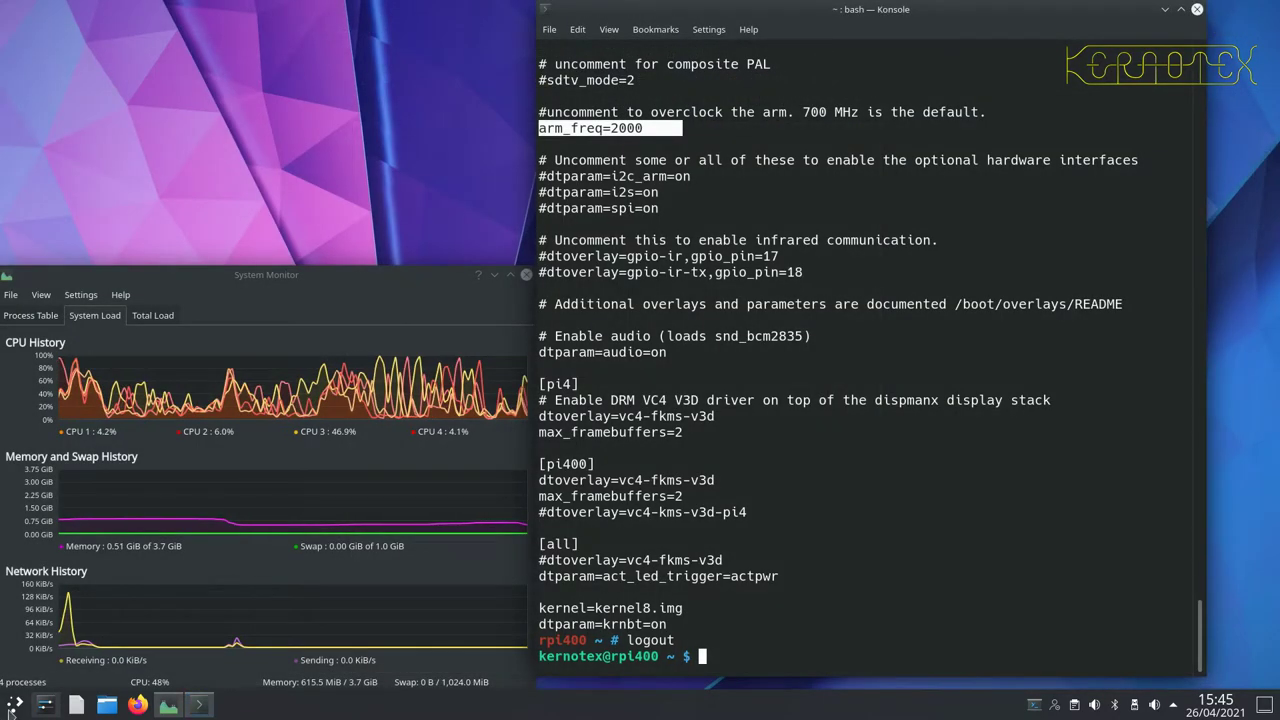
- Launch LibreOffice Calc from the Office applications to show a blank spreadsheet, and close it
click(14, 705)
click(97, 652)
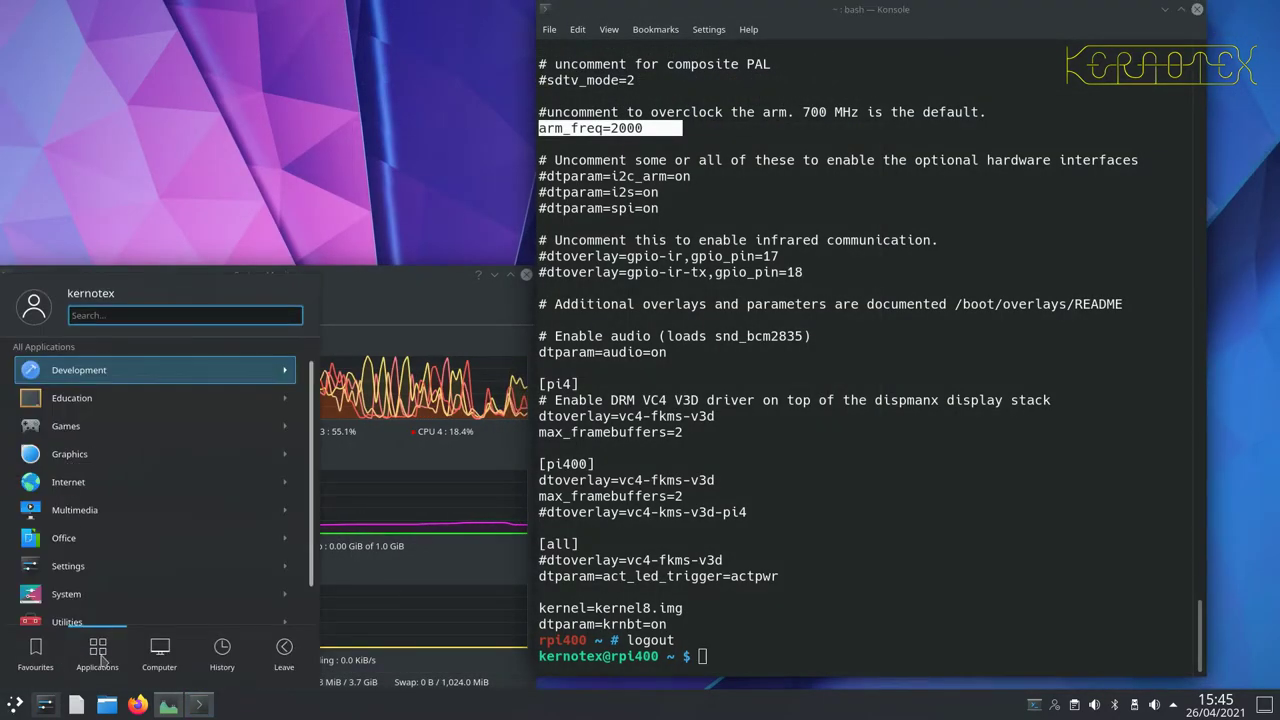
click(108, 527)
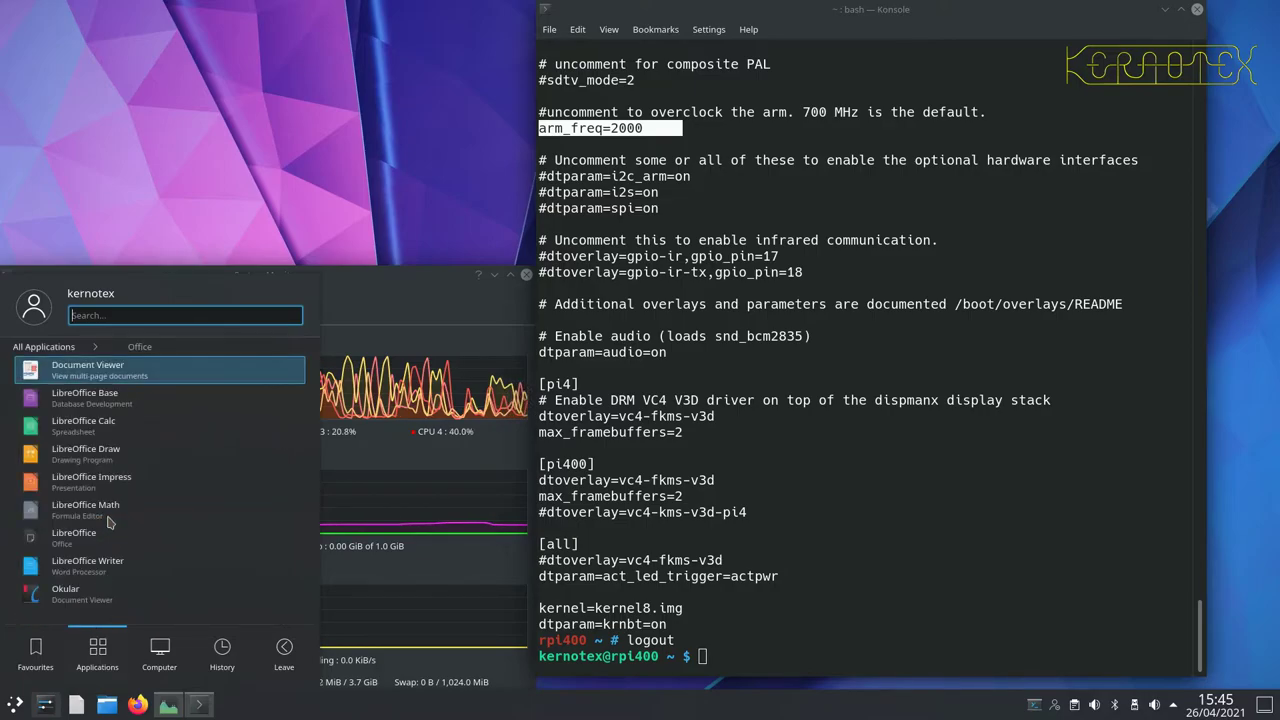
click(123, 426)
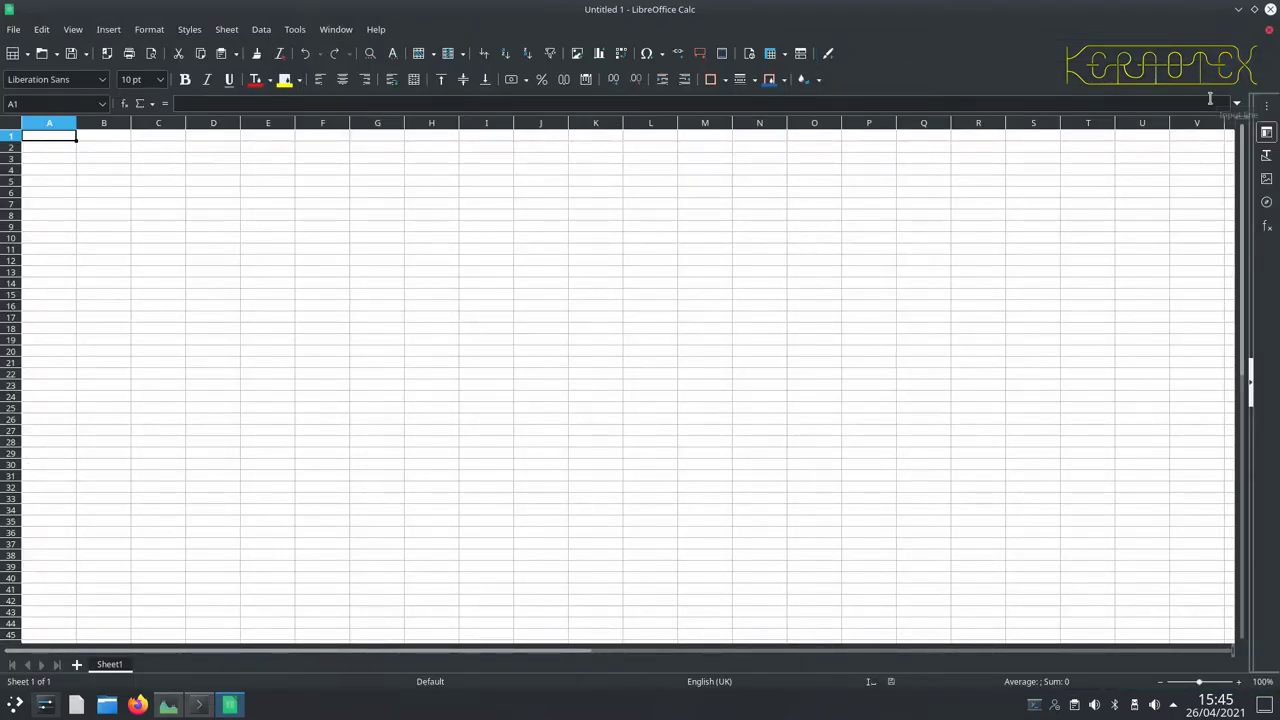
click(1270, 8)
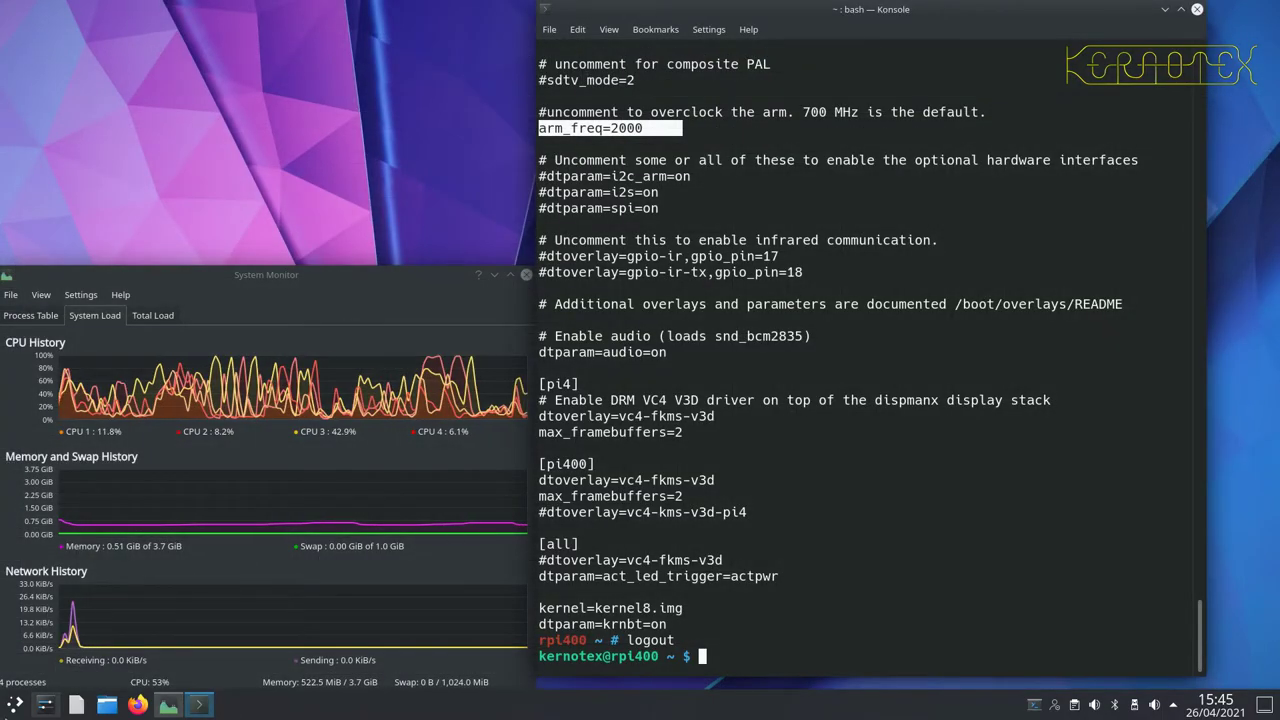
- Launch the Falkon web browser from the Internet applications
key(super)
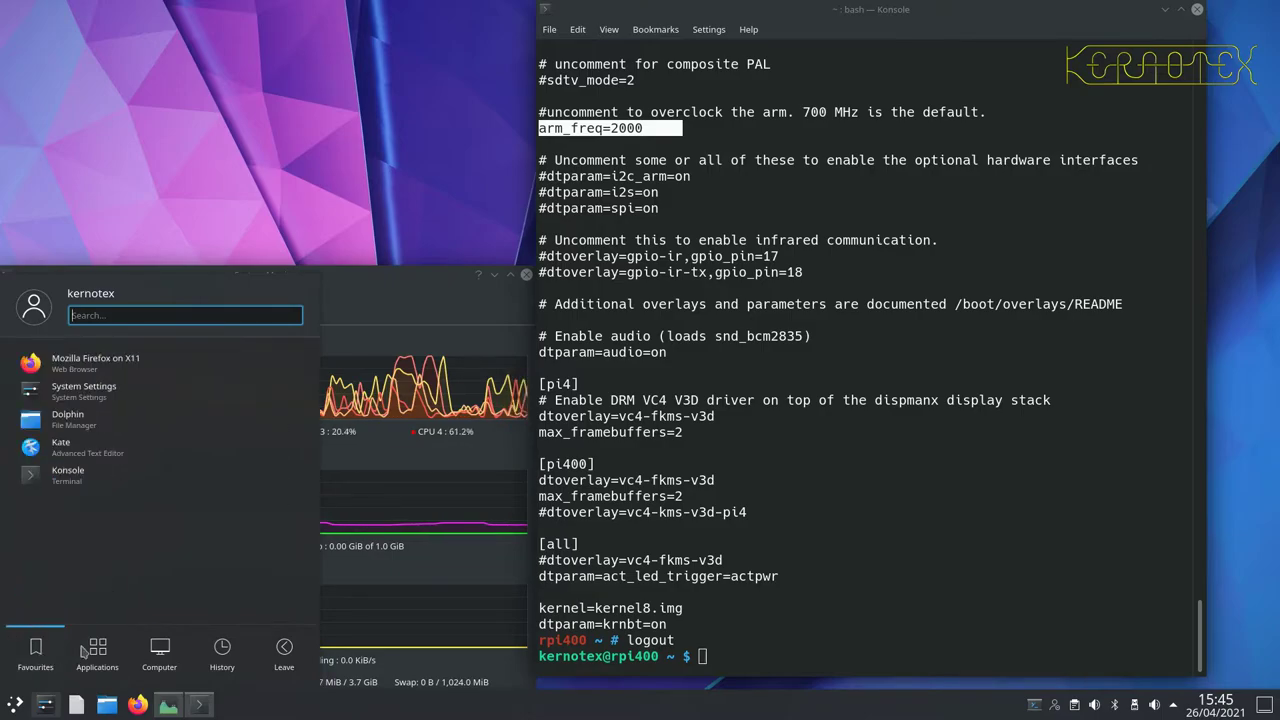
mouse_move(88, 650)
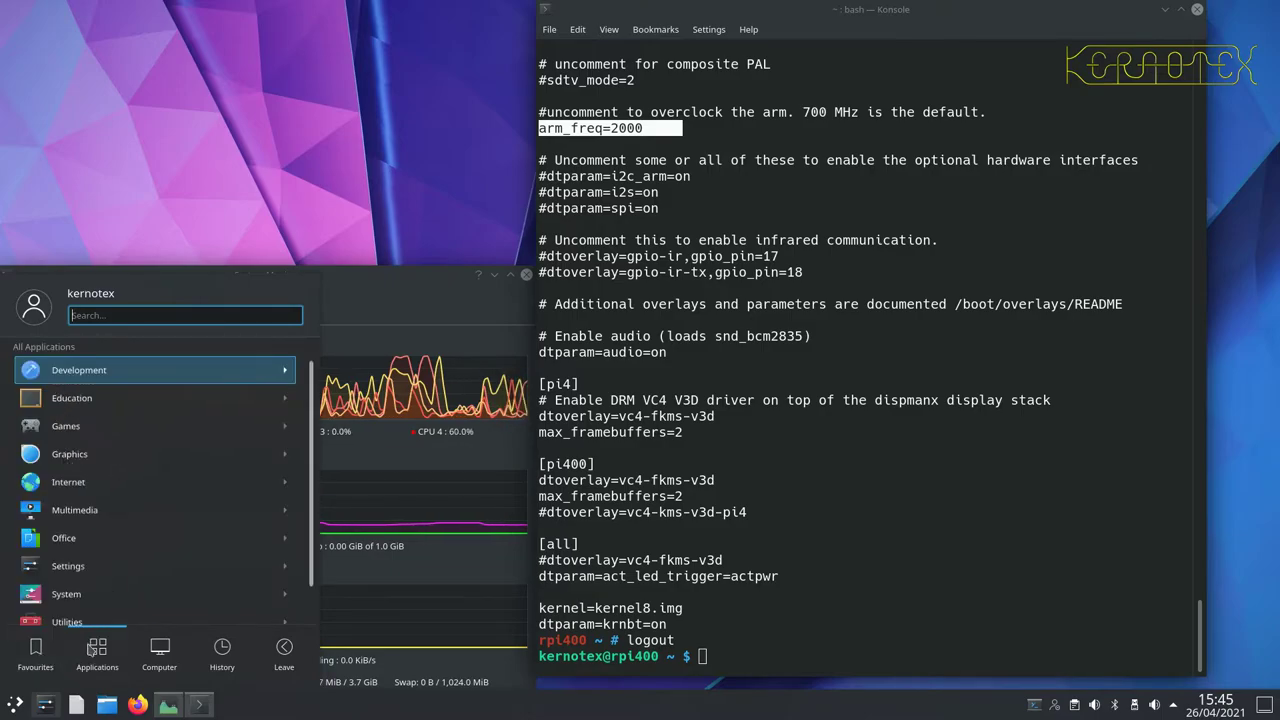
click(124, 486)
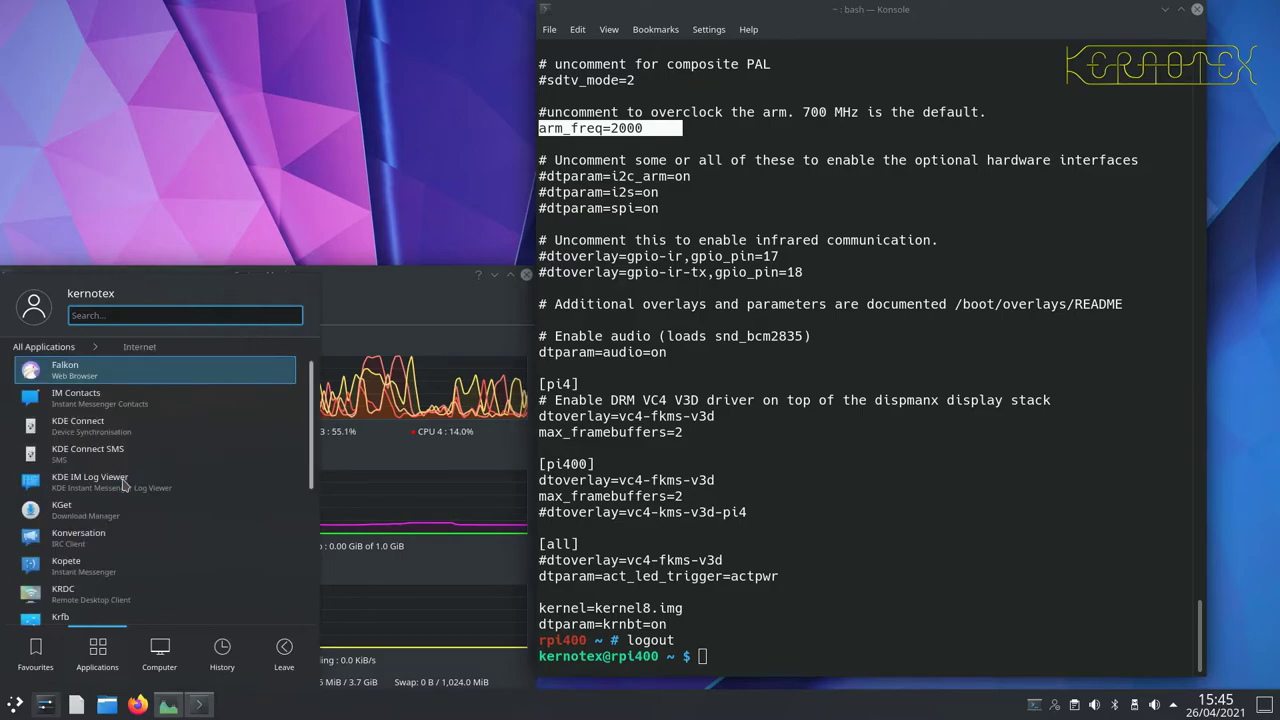
click(120, 372)
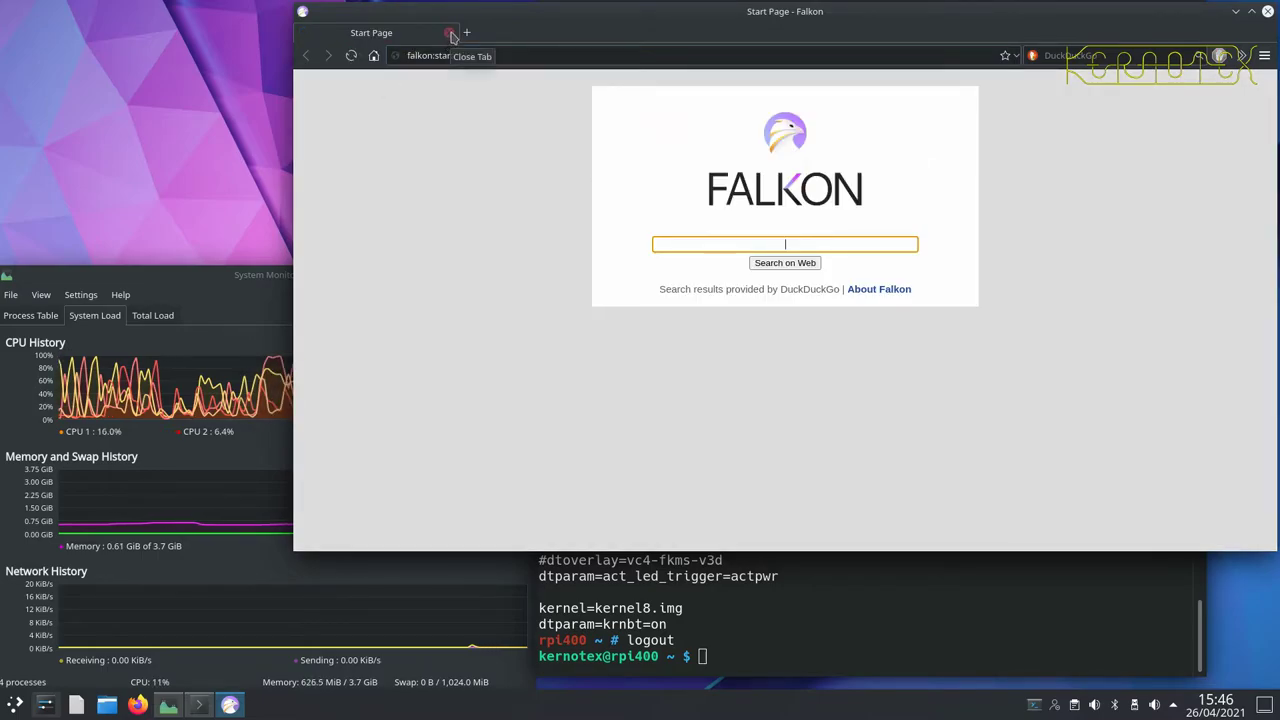
- Close the Falkon browser, search the installed applications for "thund" and launch Mozilla Thunderbird
click(449, 34)
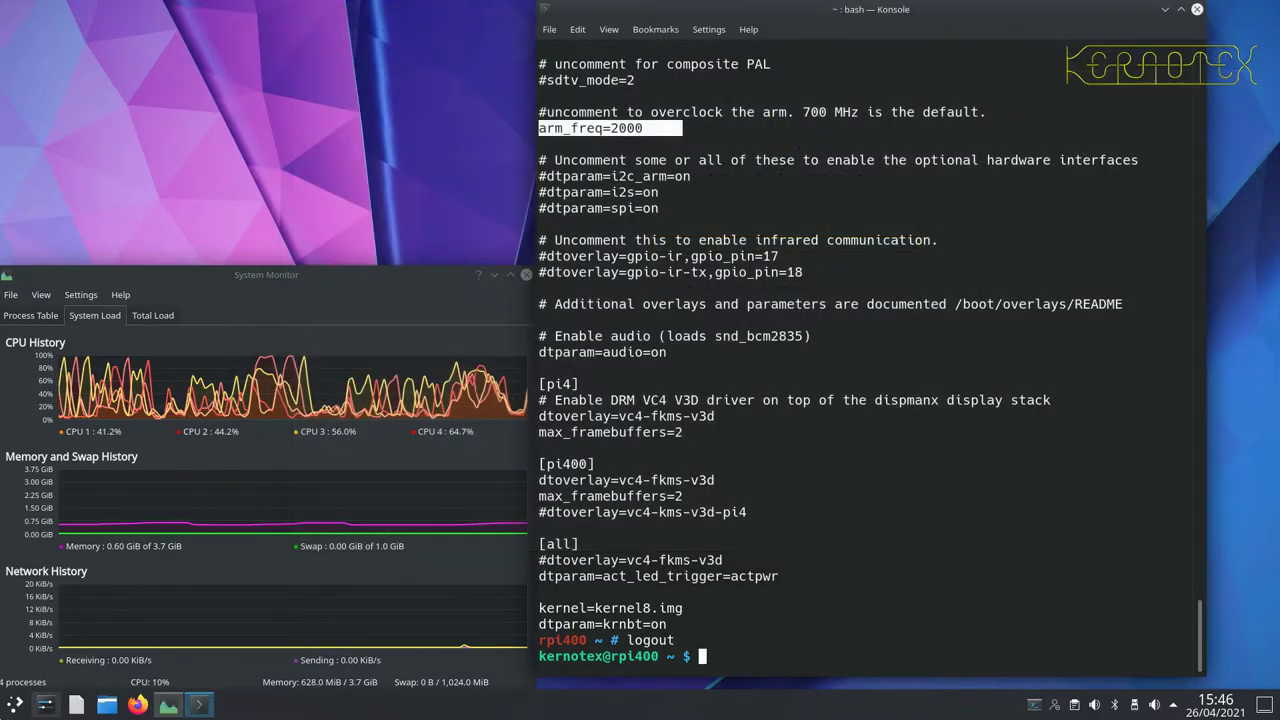
click(10, 705)
text(th)
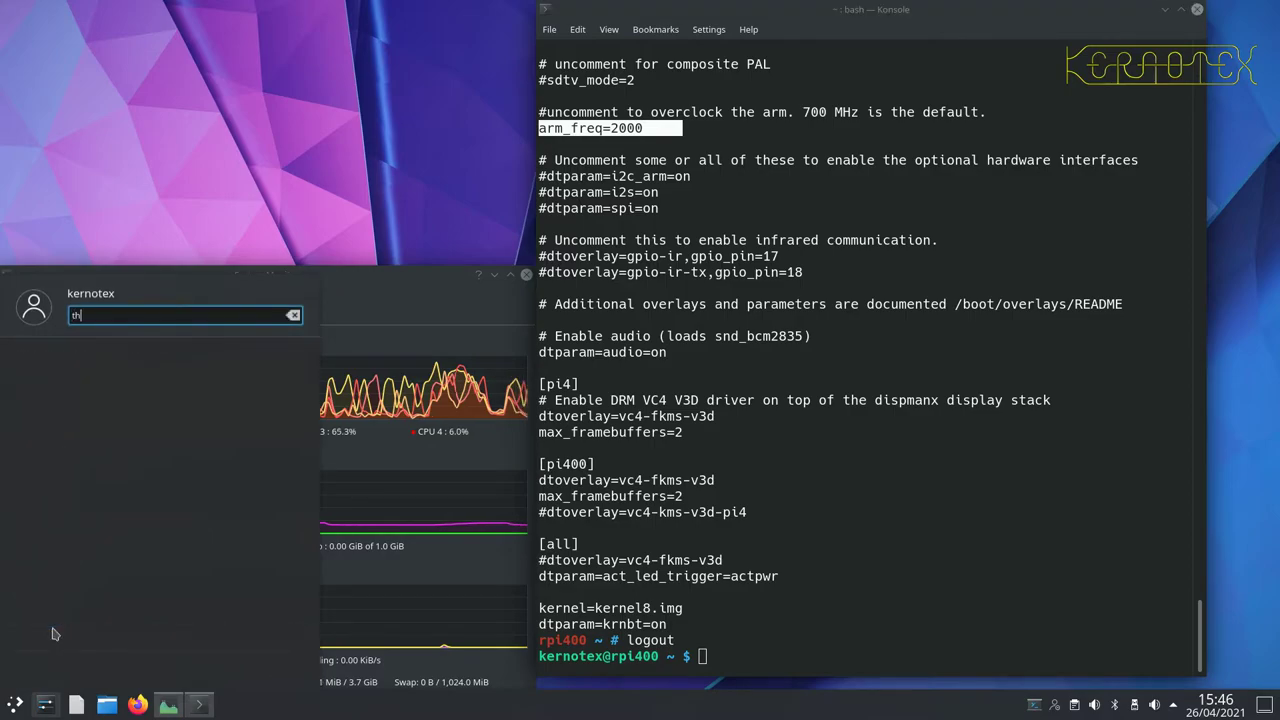
text(und)
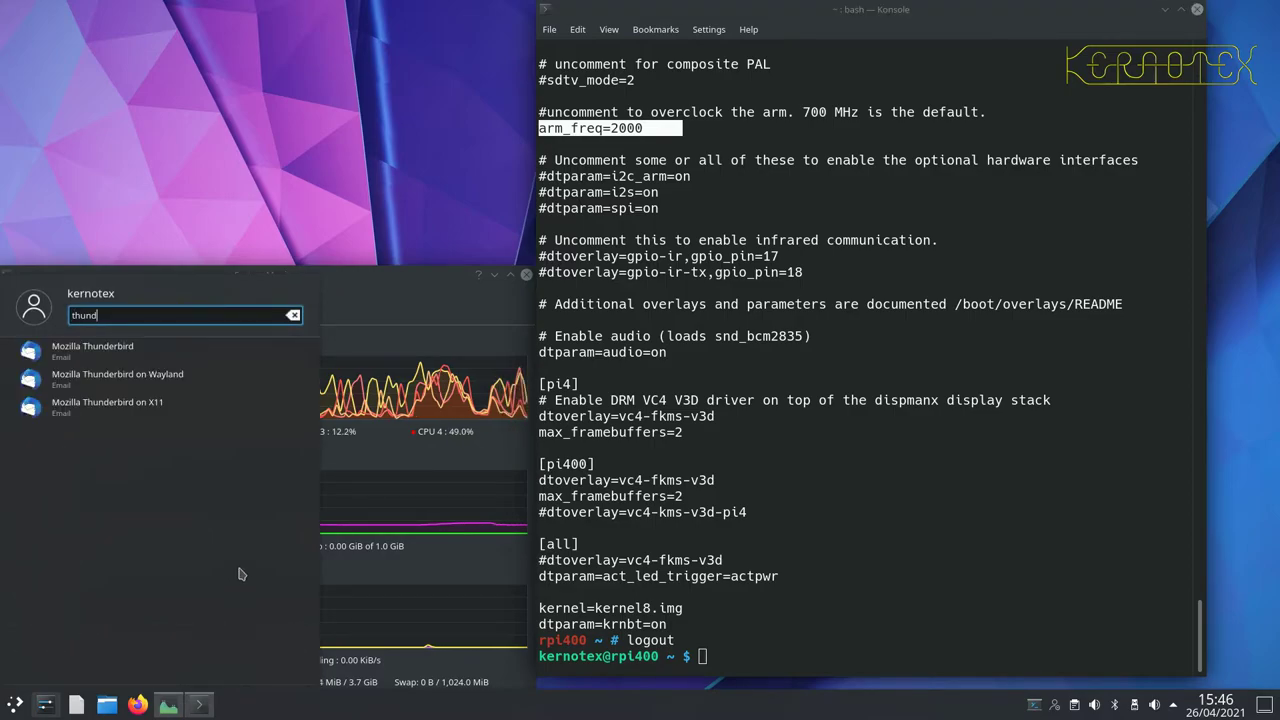
click(62, 347)
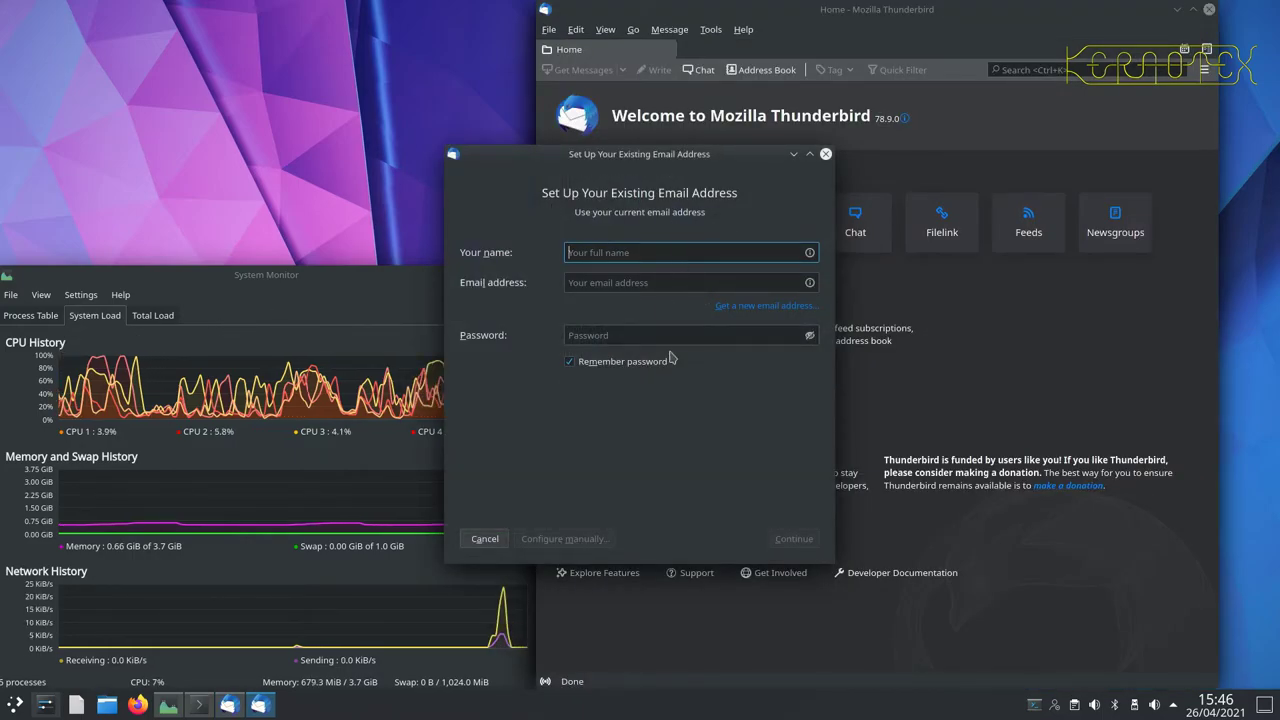
- Cancel the email account setup, view Thunderbird's Privacy Notice and Home pages, and close the program
click(503, 541)
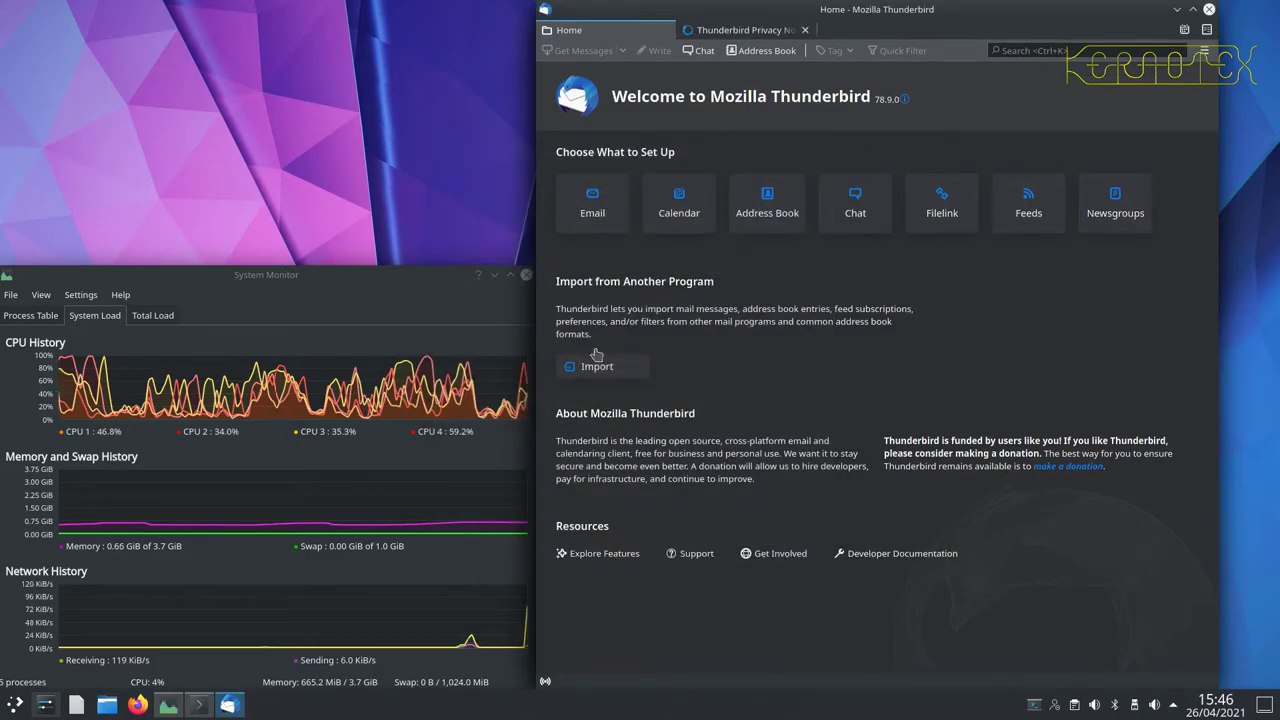
click(754, 30)
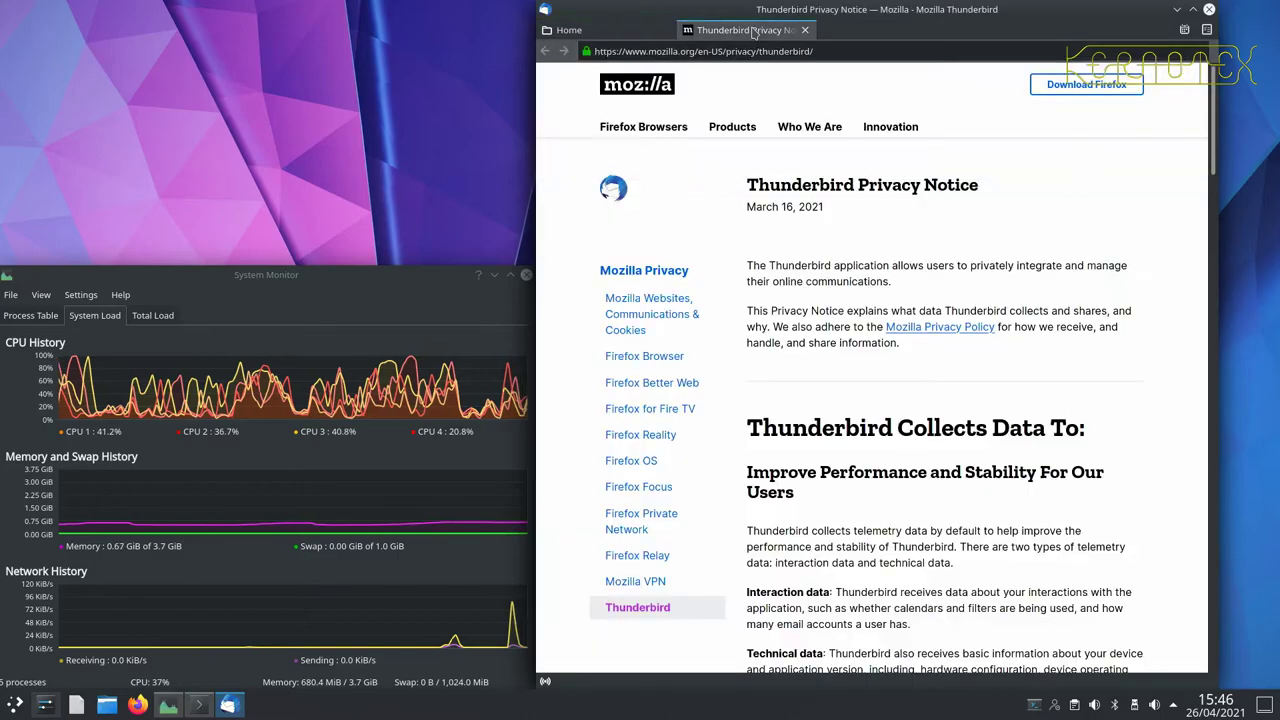
click(575, 30)
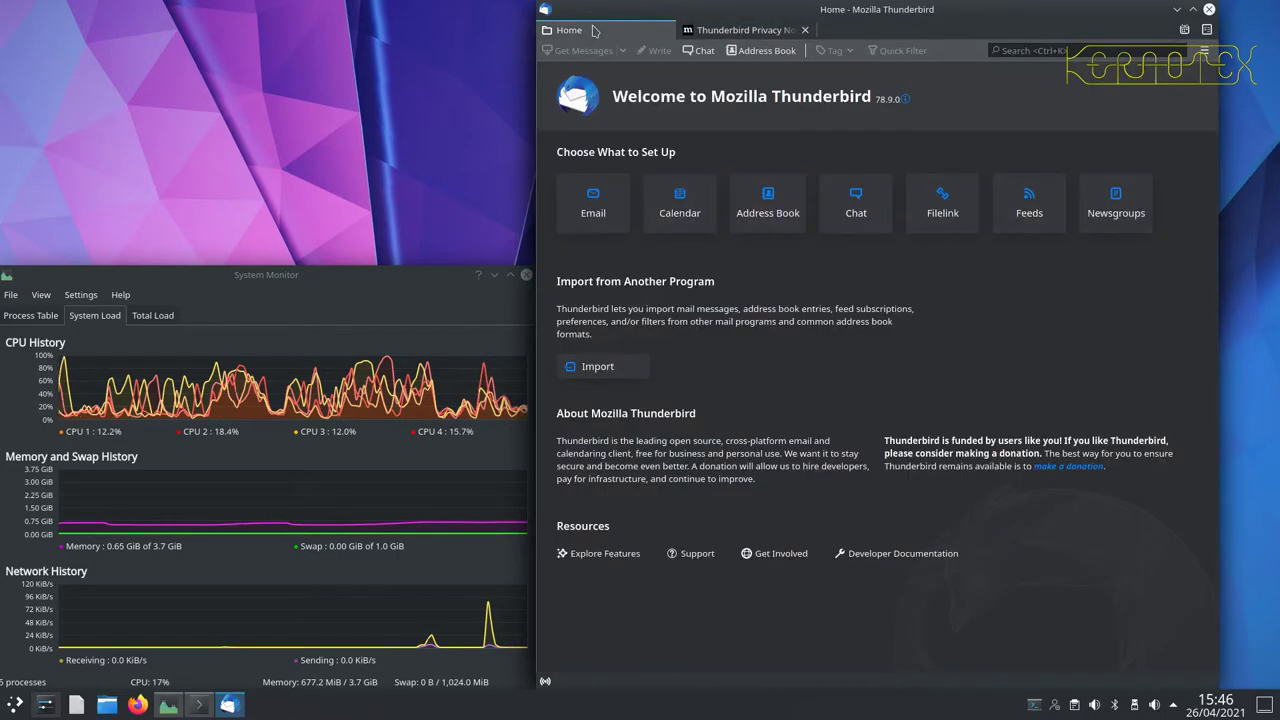
click(778, 32)
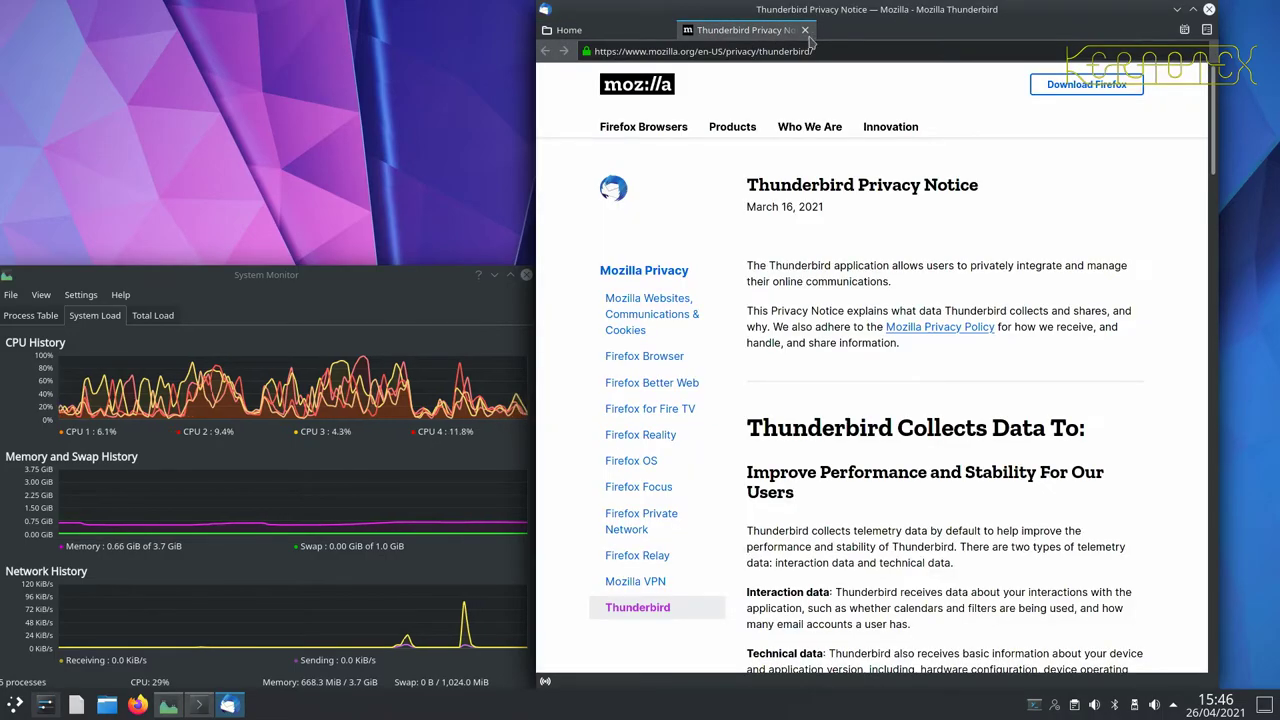
click(1209, 10)
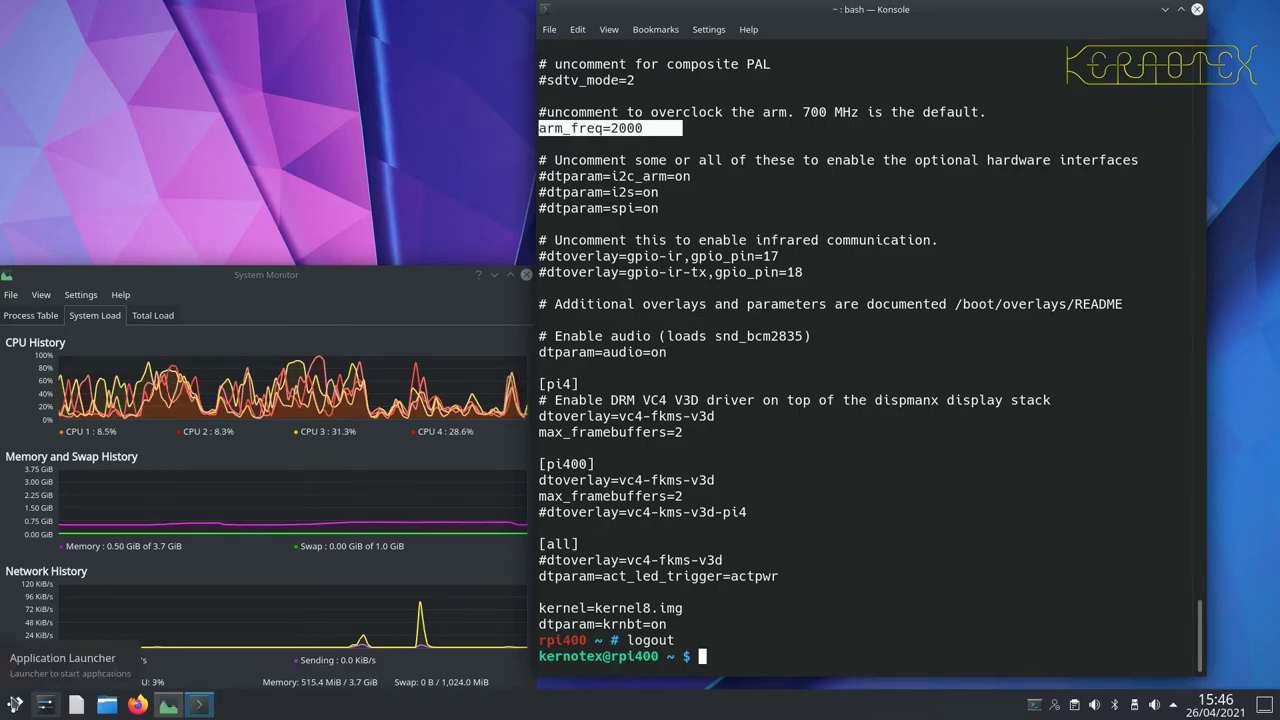
- Launch the KolourPaint paint program from the Graphics applications
click(15, 703)
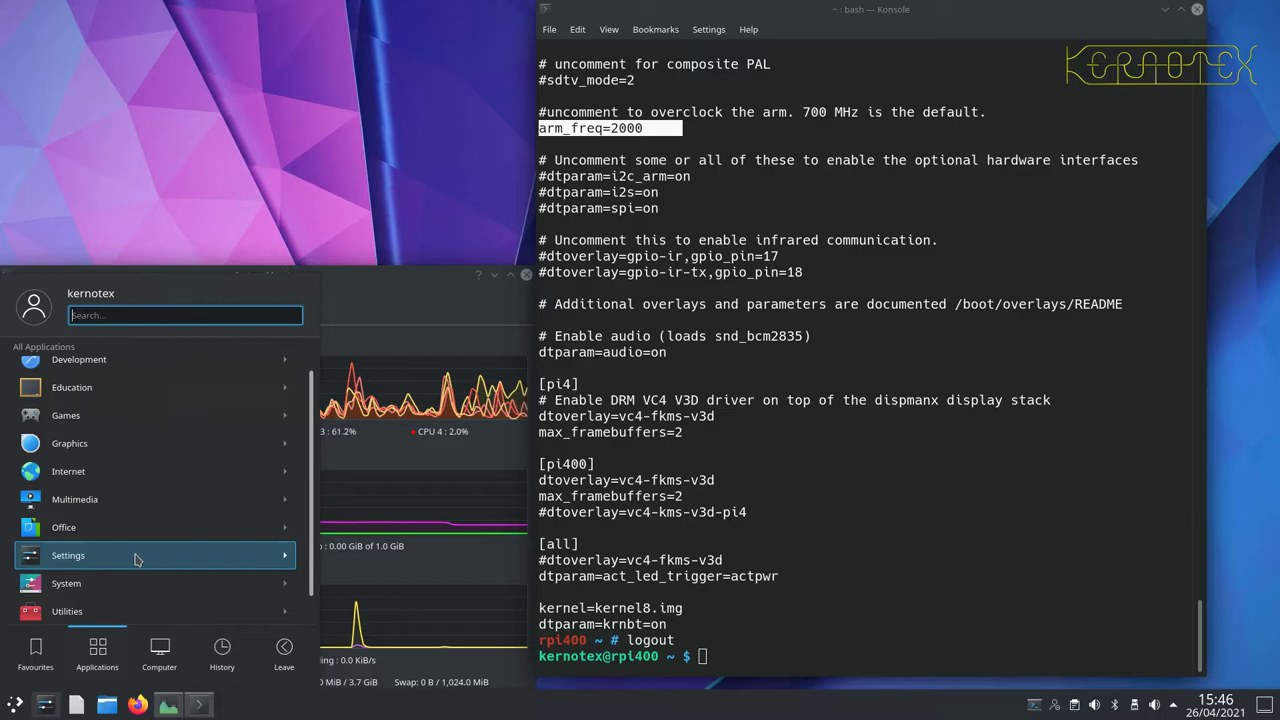
scroll(137, 560, up, 1)
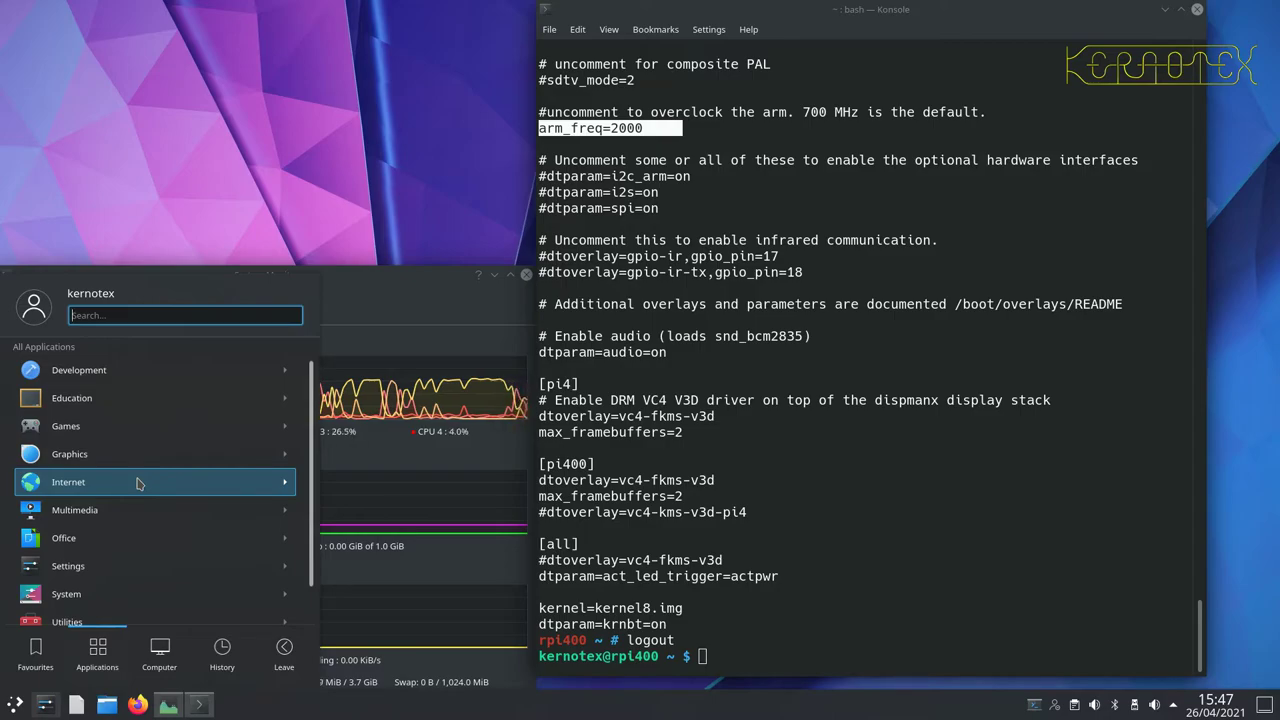
click(148, 454)
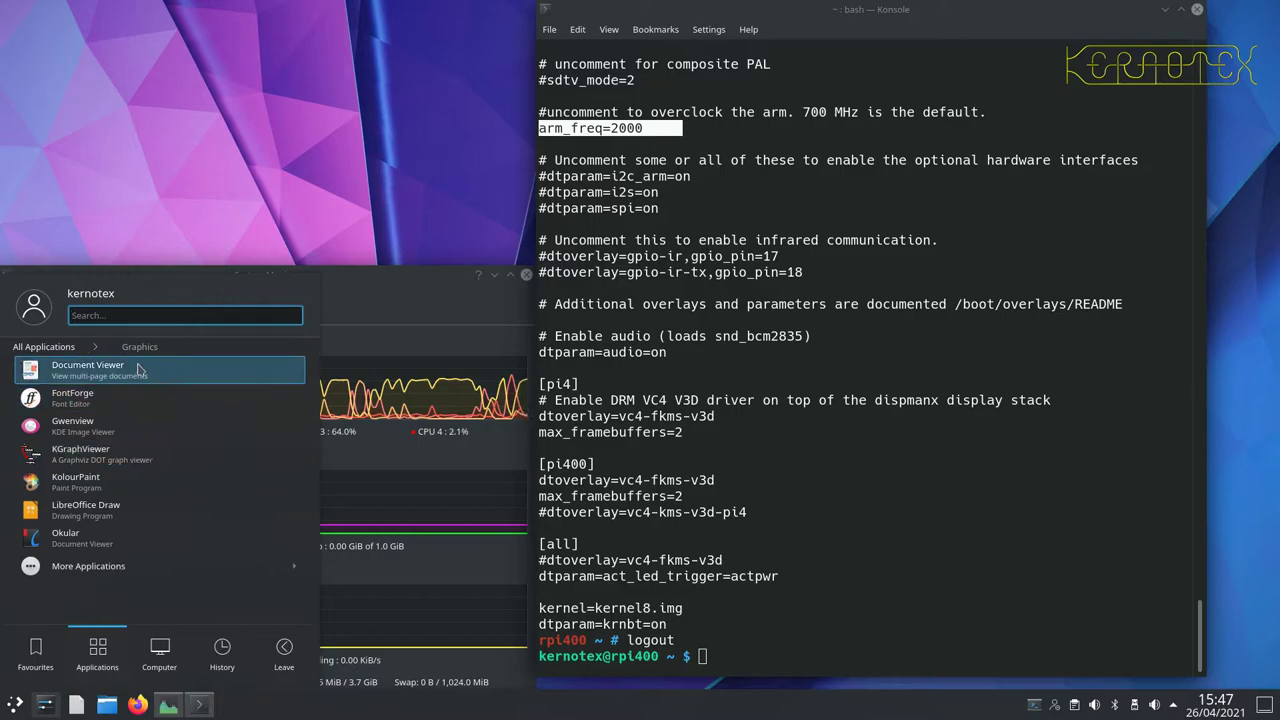
click(135, 484)
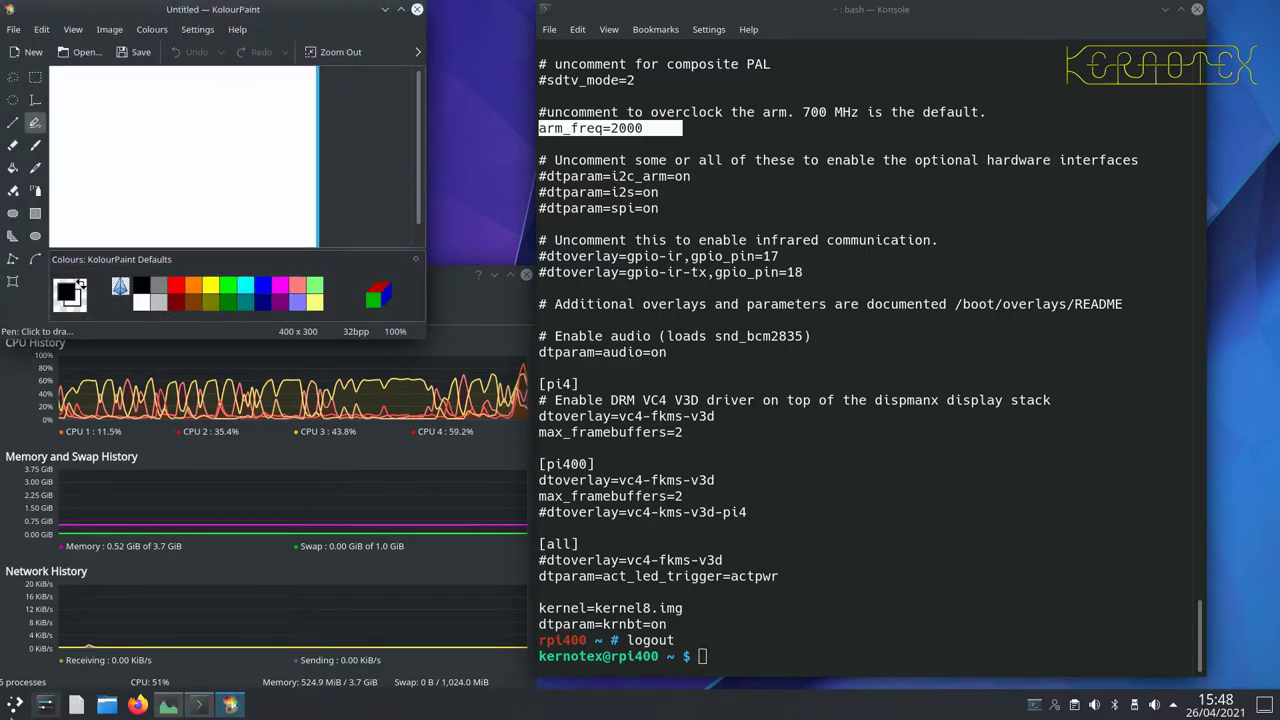
- Launch the Gwenview image viewer from the Graphics applications, and close both Gwenview and KolourPaint
click(14, 704)
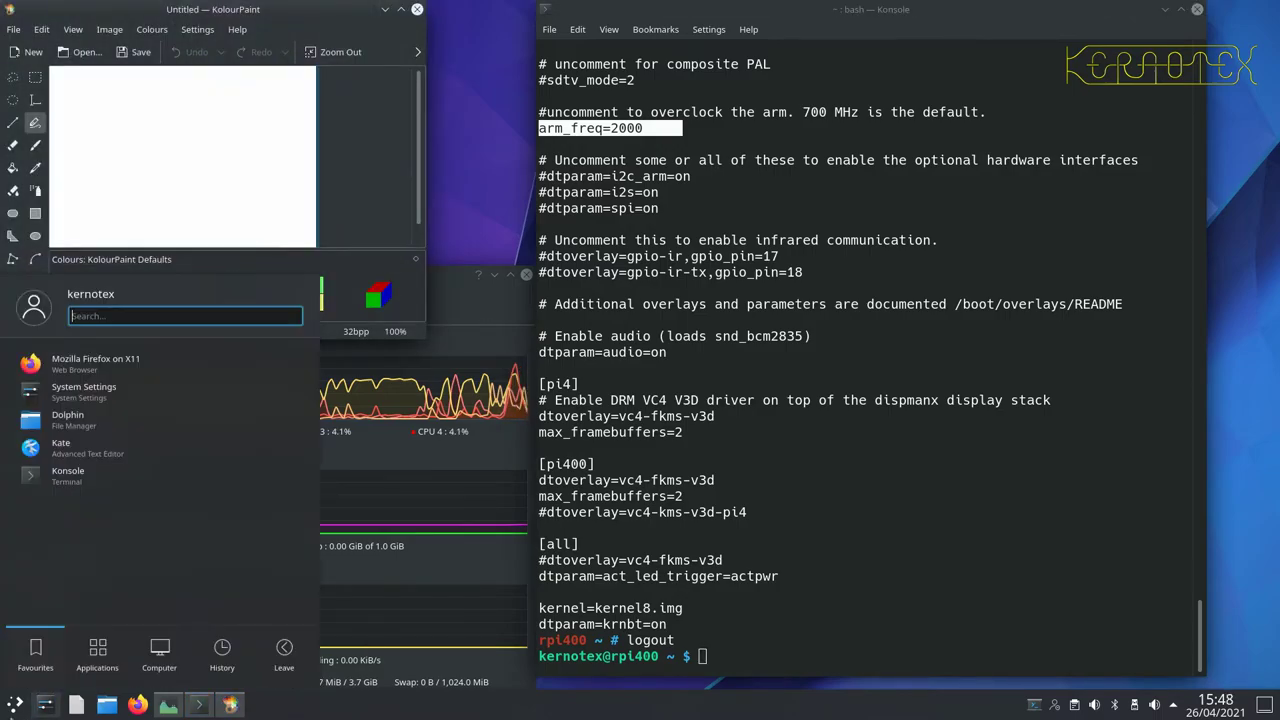
click(90, 652)
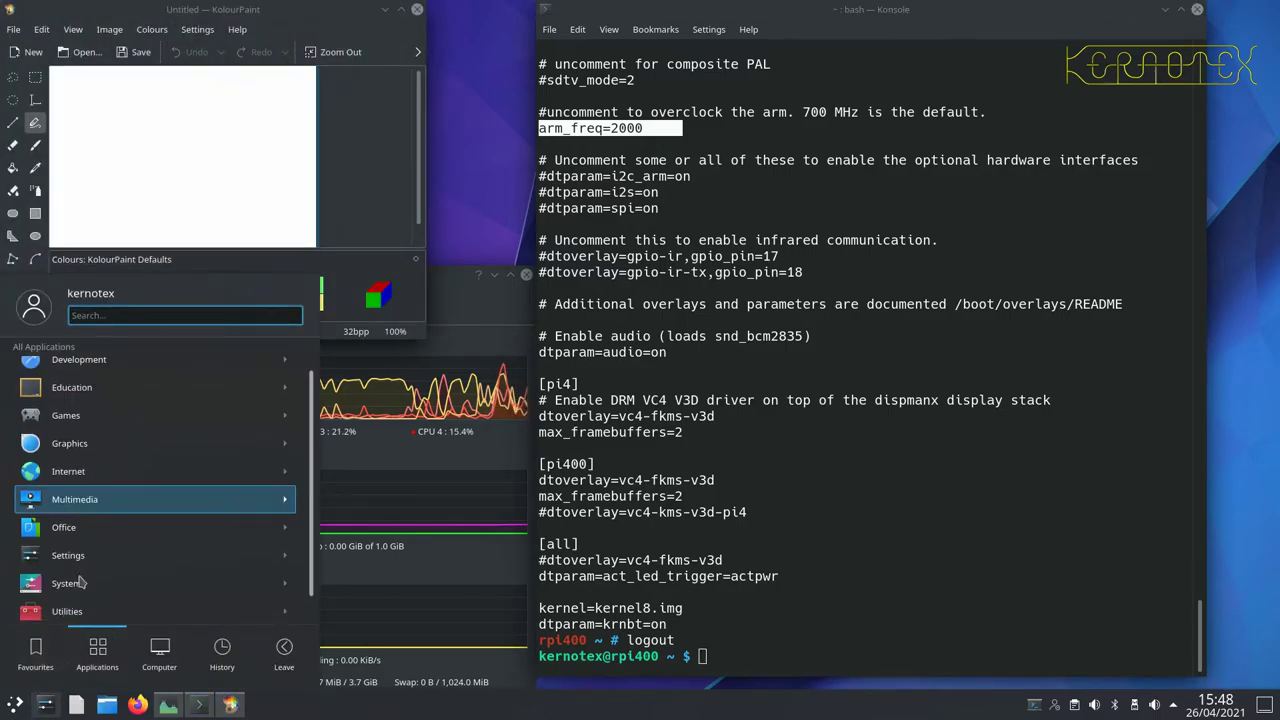
click(113, 453)
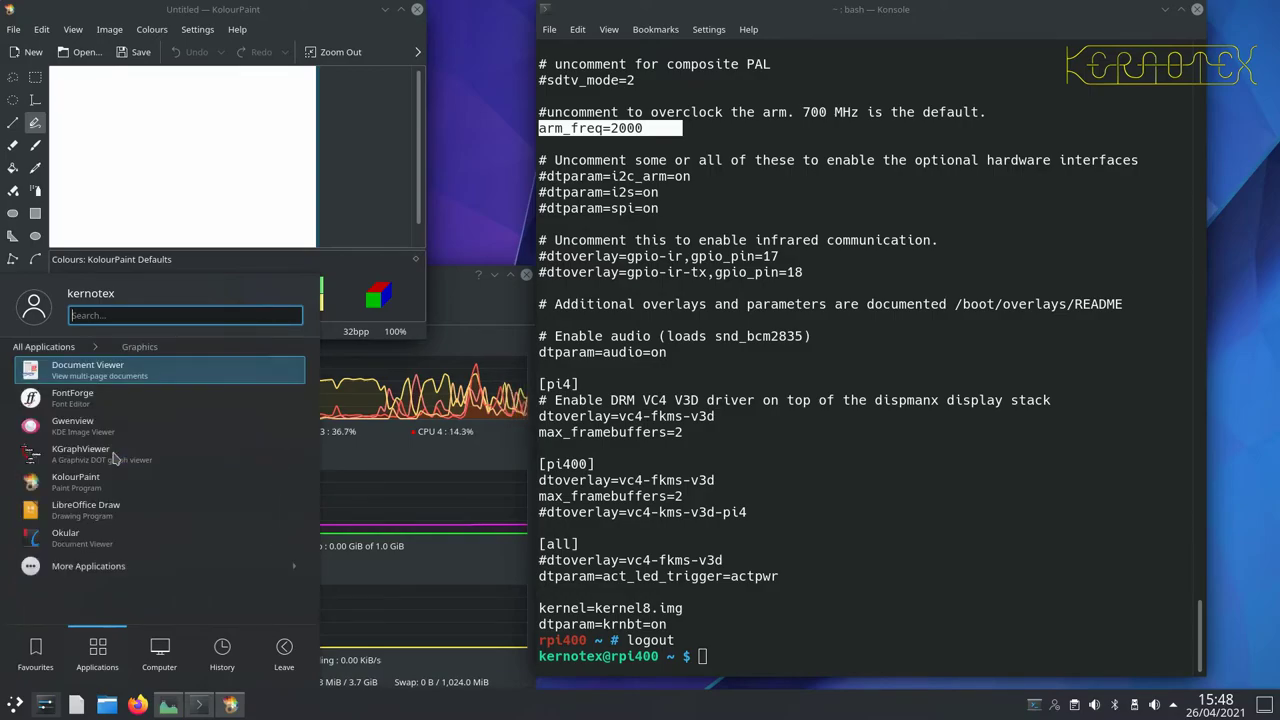
click(110, 432)
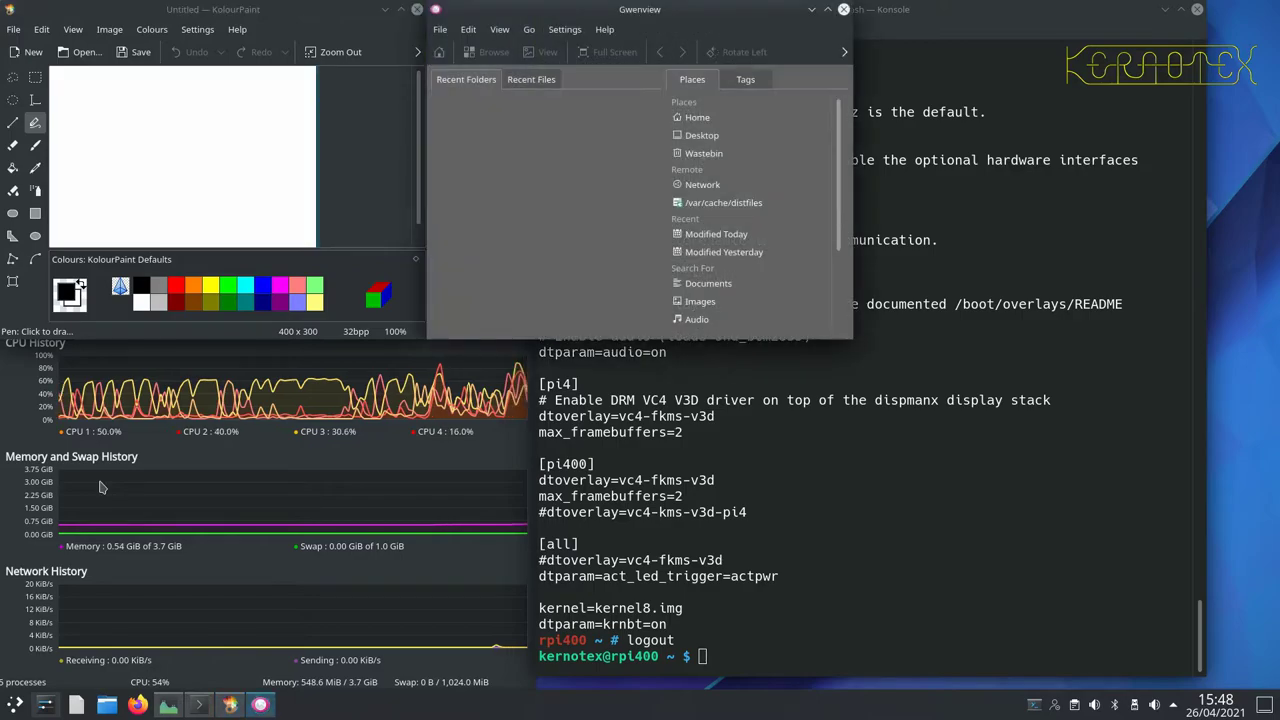
click(843, 9)
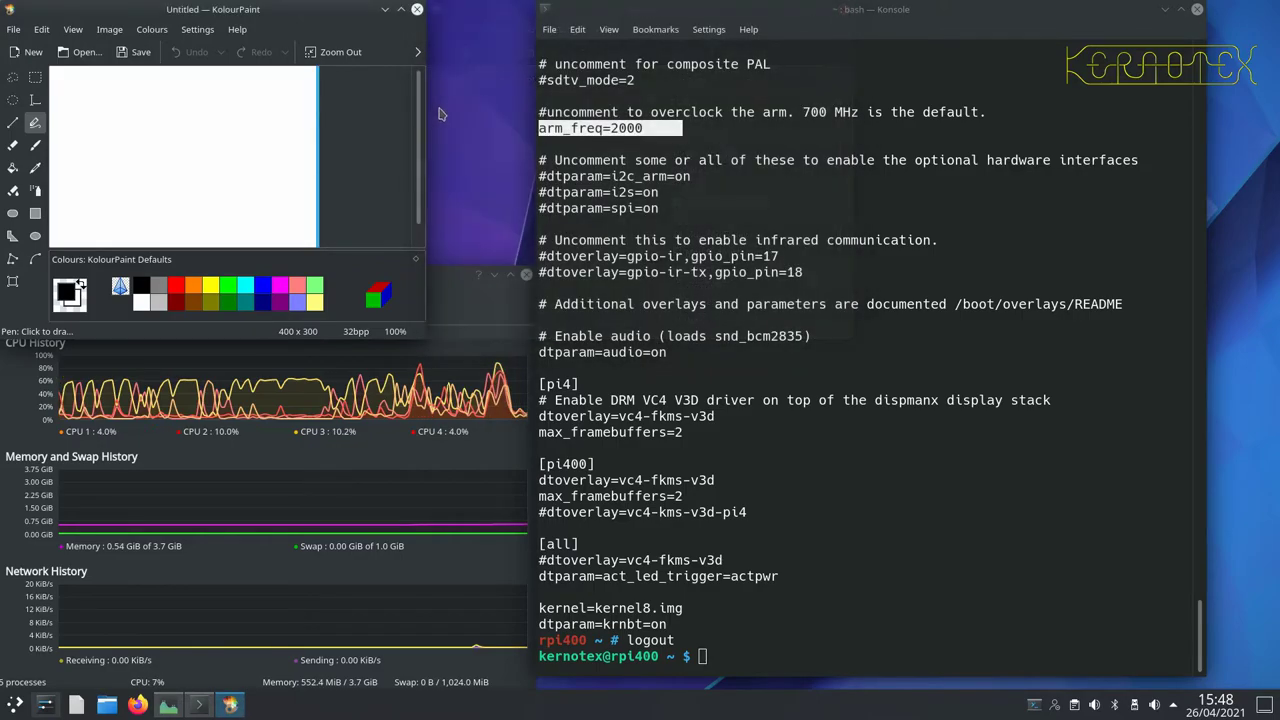
click(417, 9)
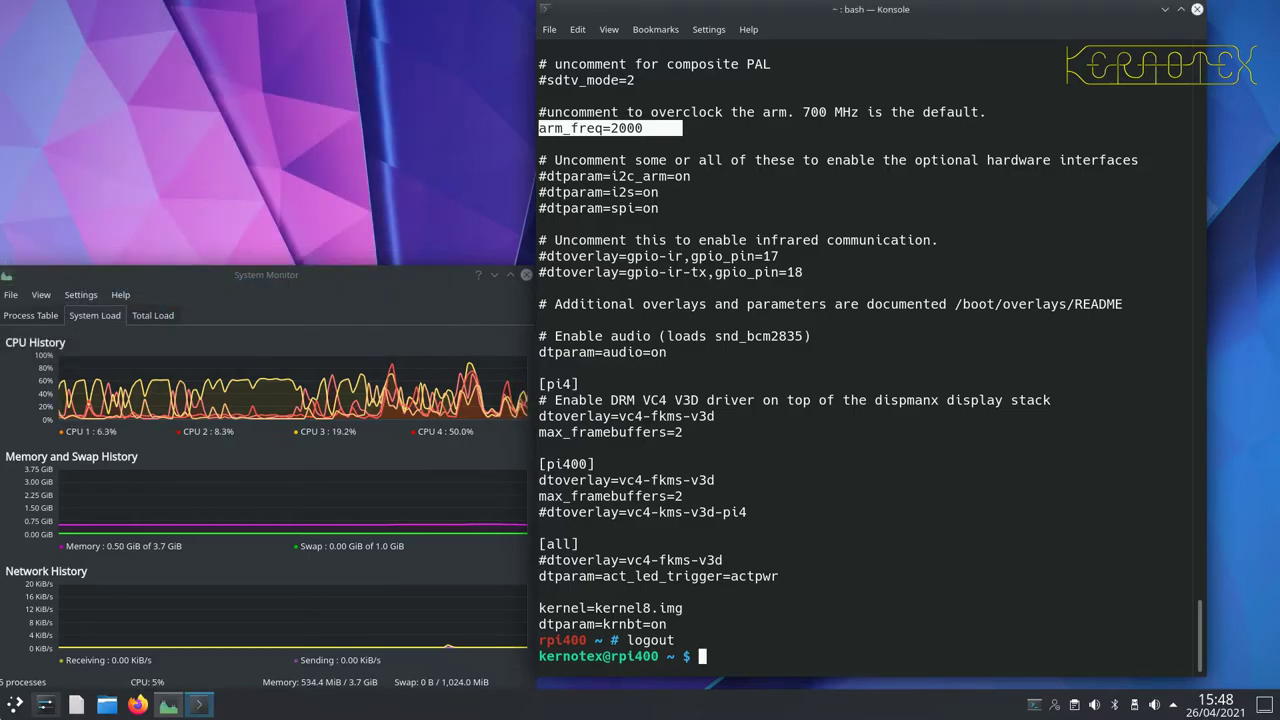
- Launch KPatience from the Card Games category of the Games applications
click(15, 706)
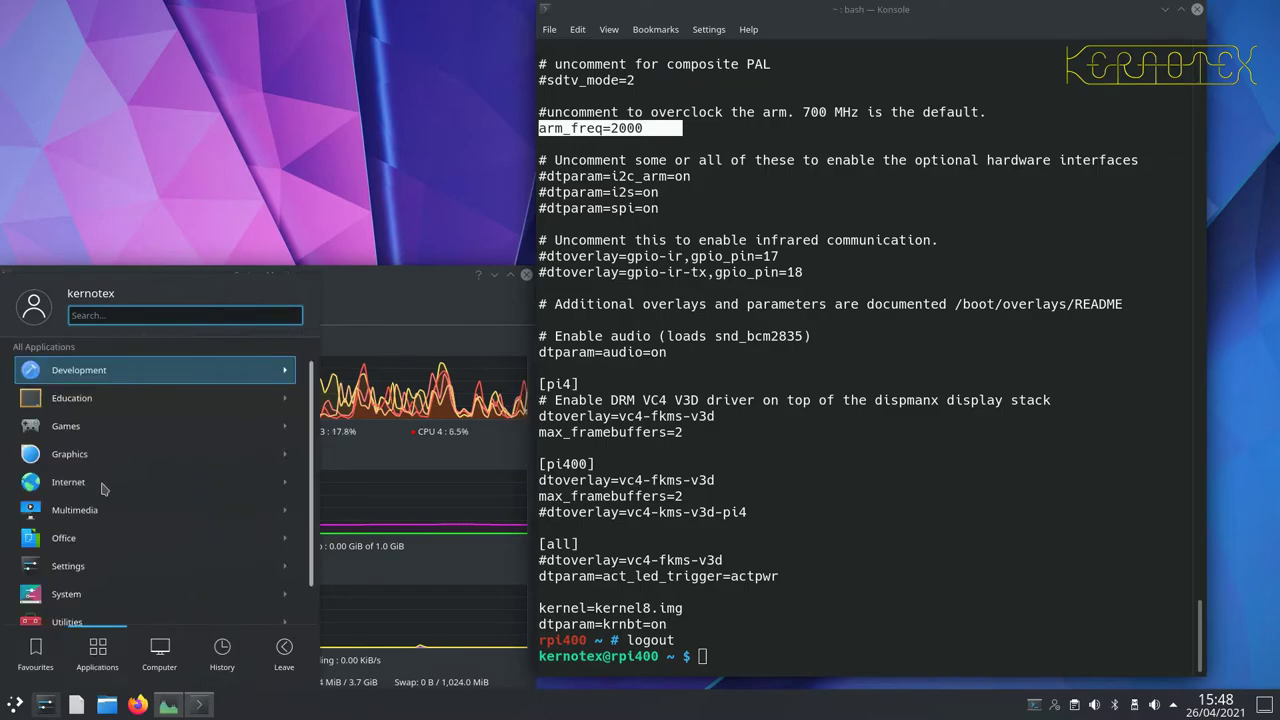
click(115, 427)
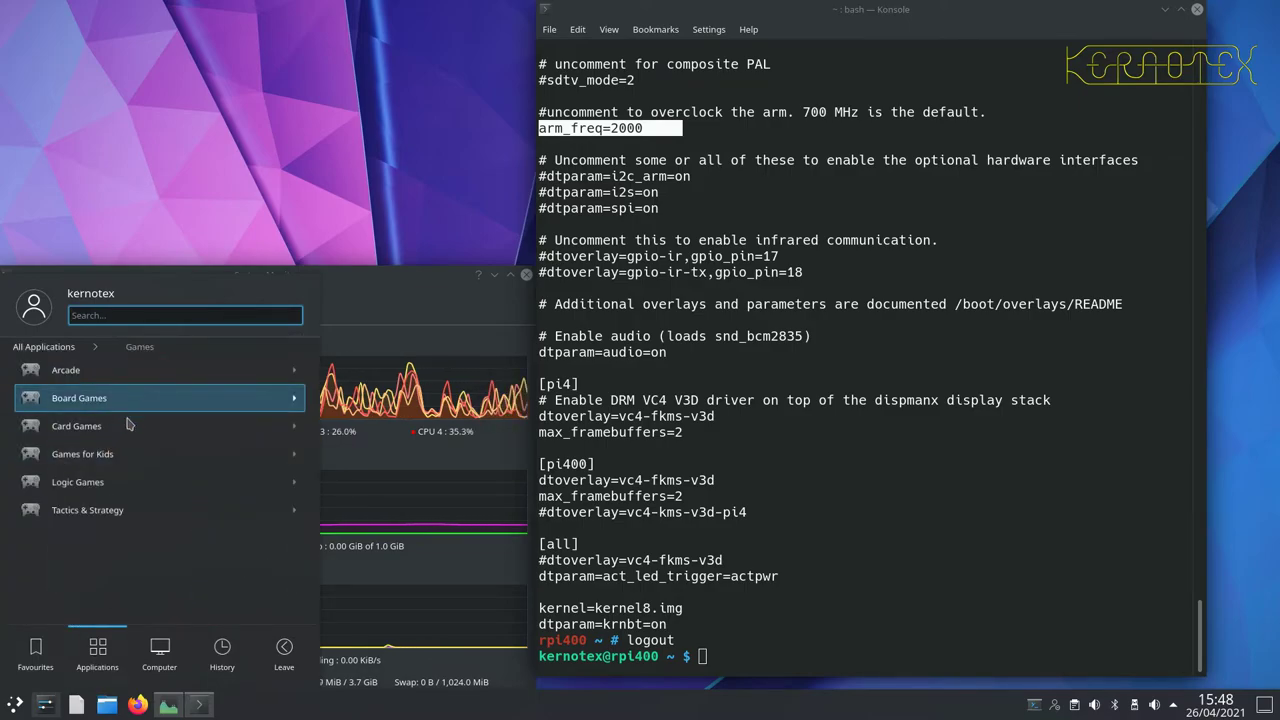
click(170, 427)
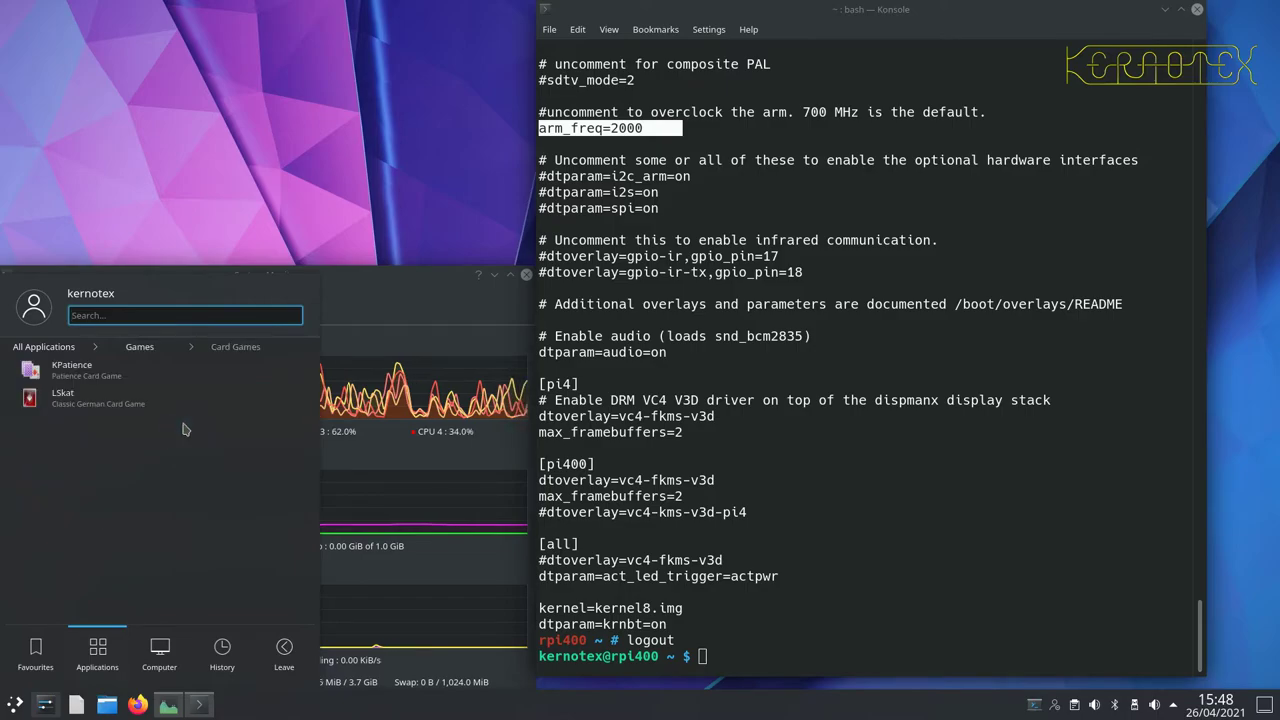
click(185, 372)
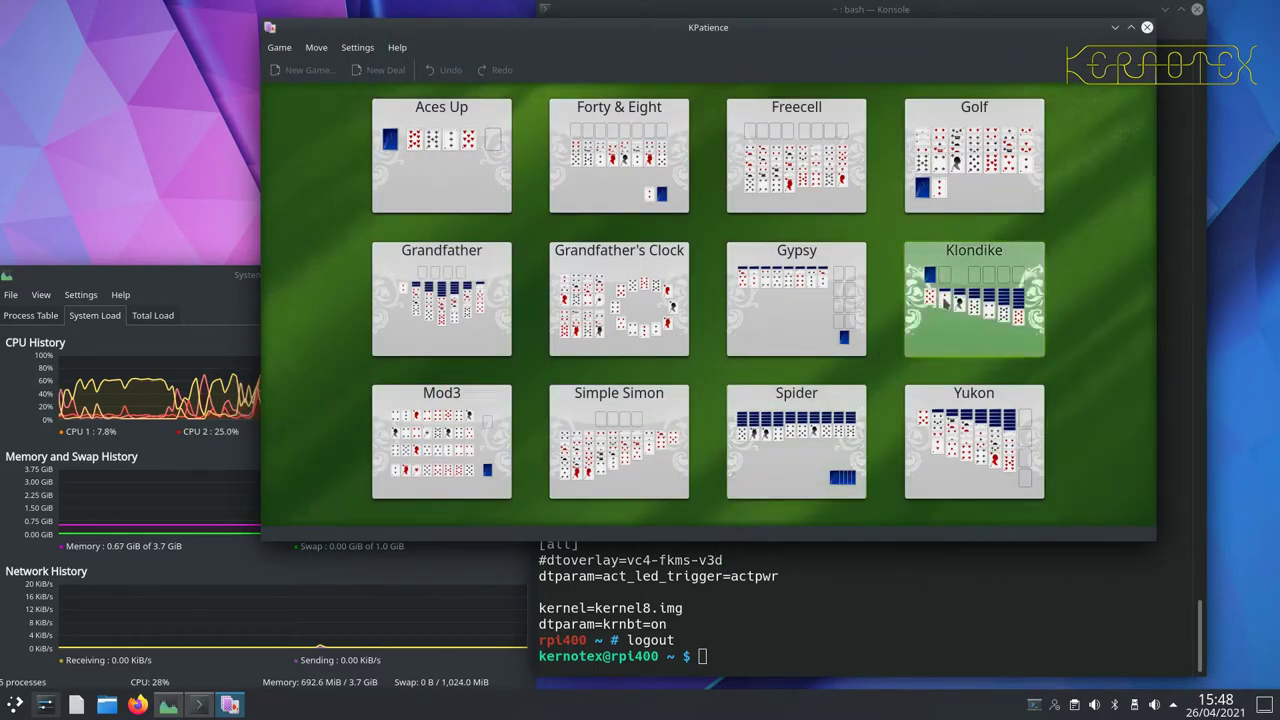
- Play two Klondike moves, placing the jack of hearts on the queen of clubs and both on the king of hearts, and close KPatience
click(928, 314)
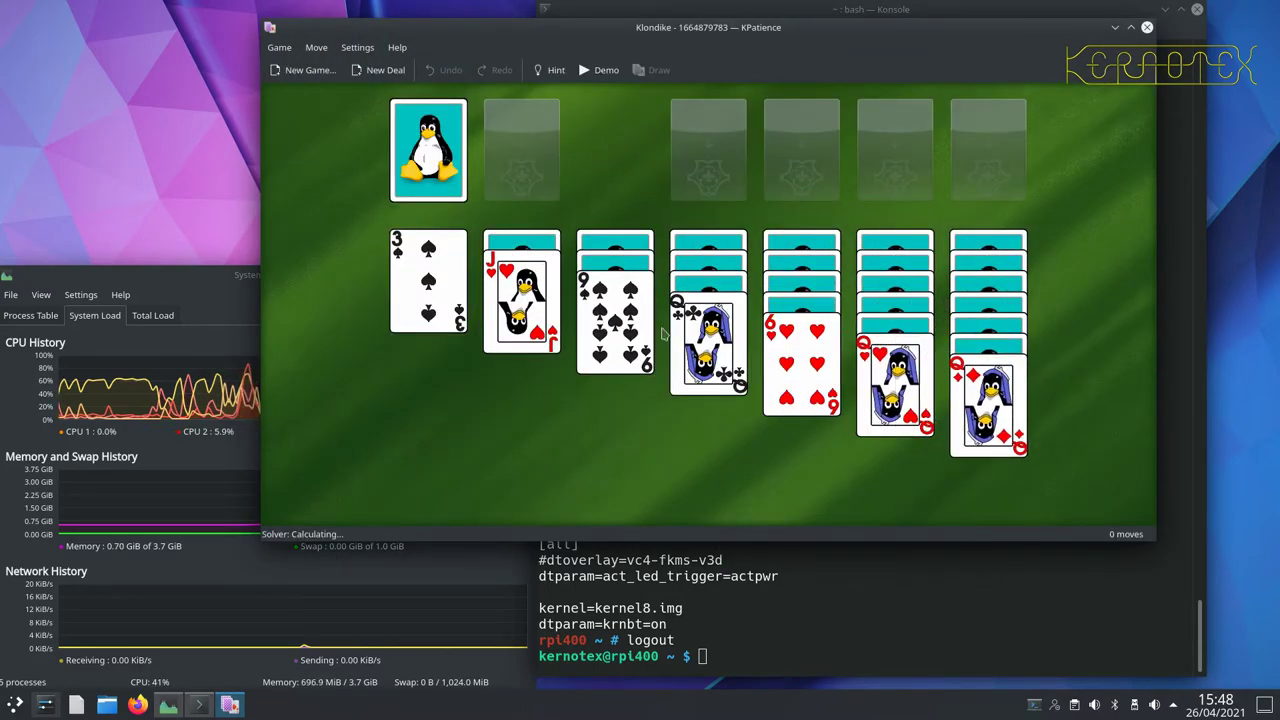
drag(712, 343, 708, 310)
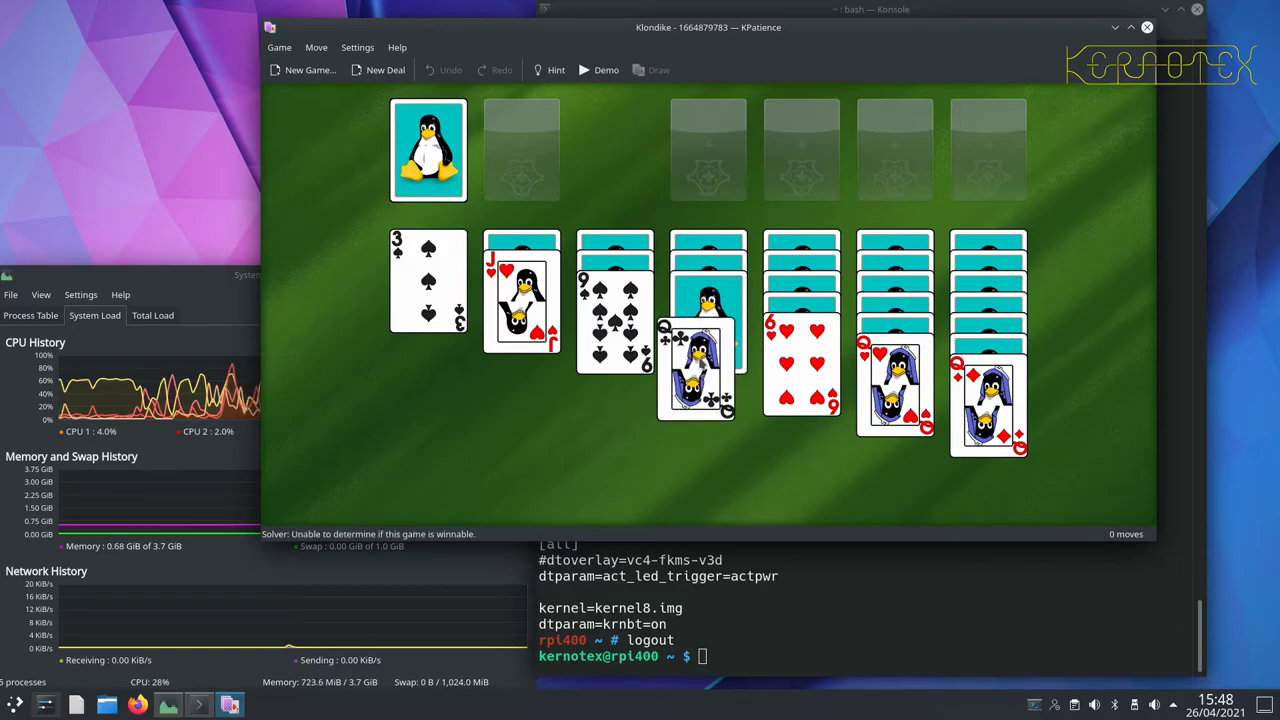
drag(512, 289, 698, 366)
drag(712, 305, 545, 303)
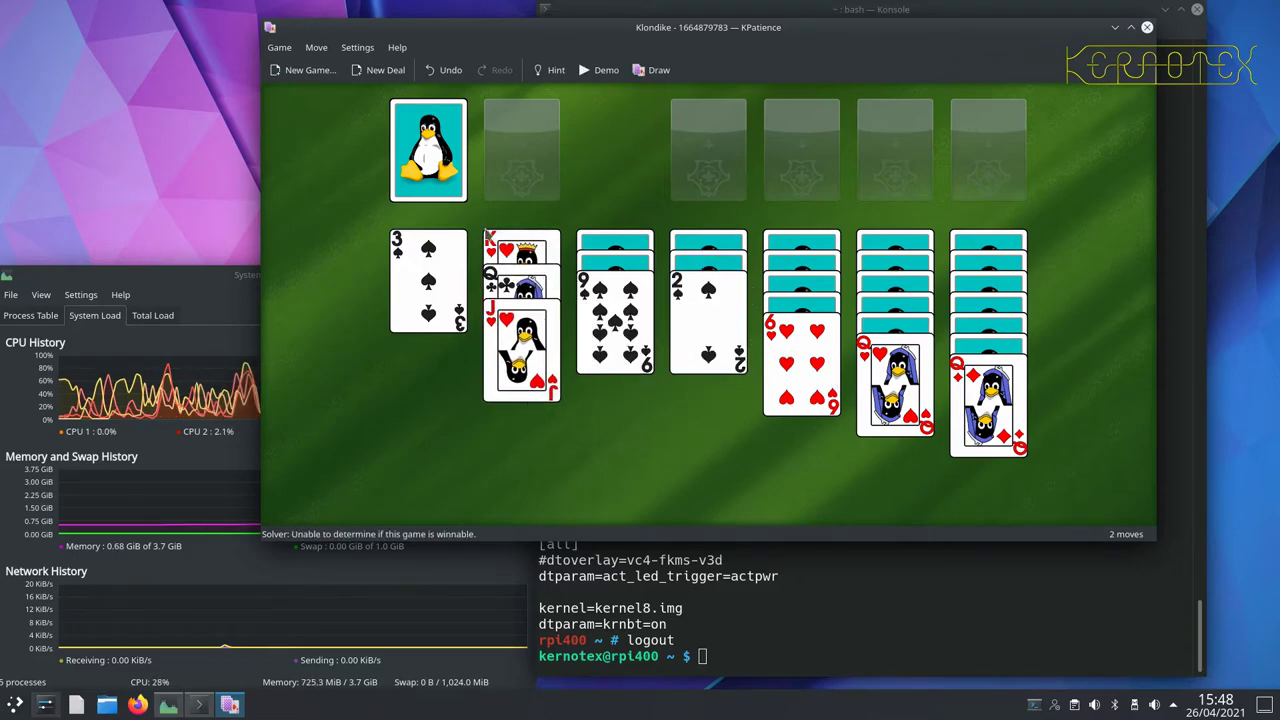
click(1148, 28)
click(11, 708)
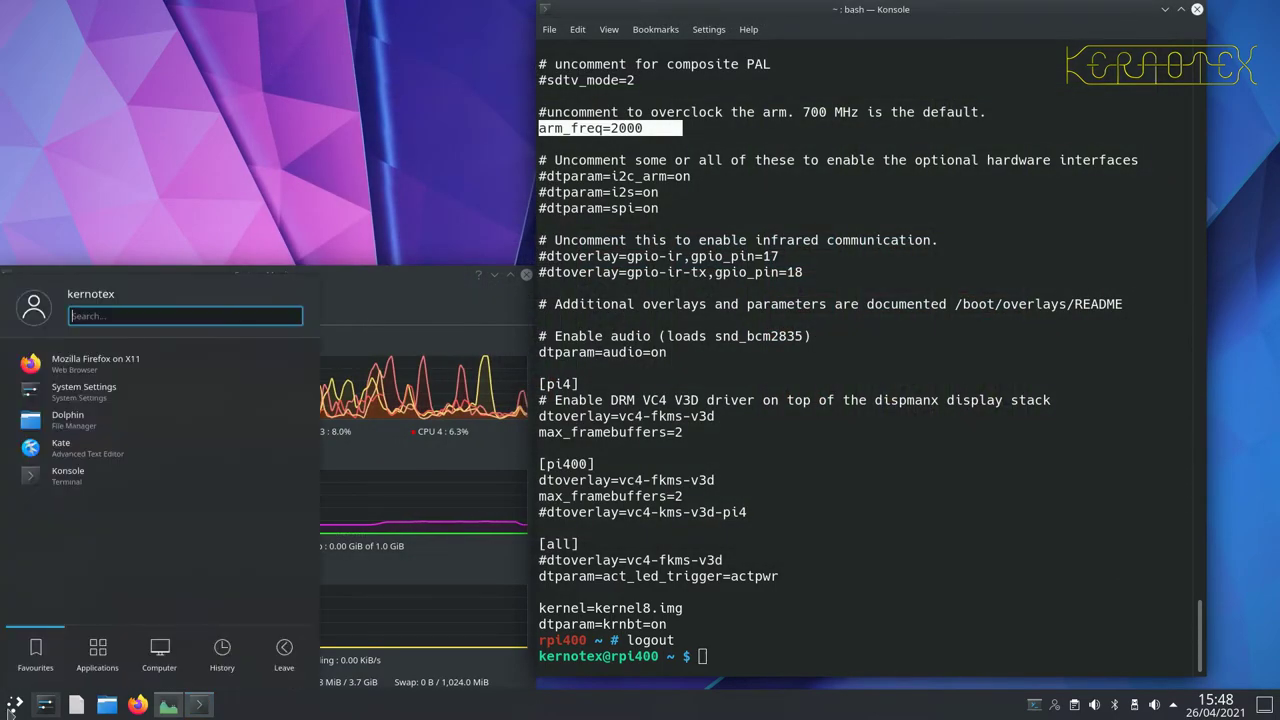
click(11, 708)
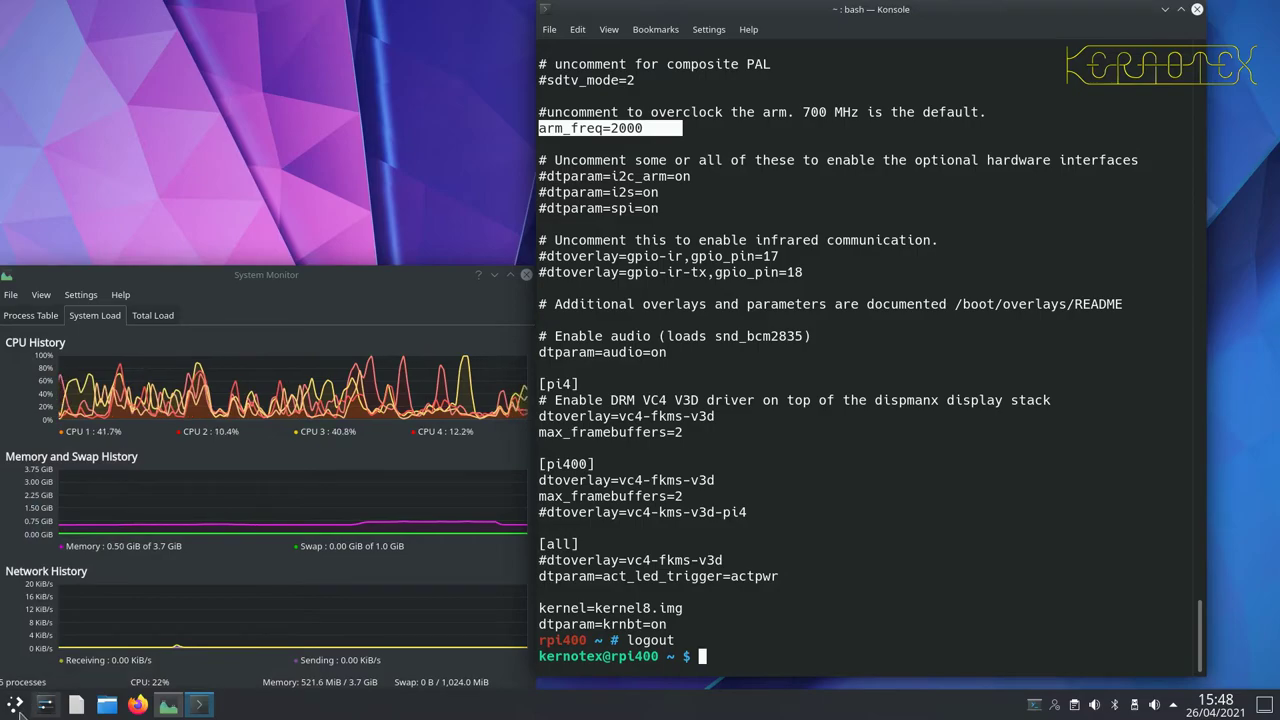
click(15, 706)
click(84, 658)
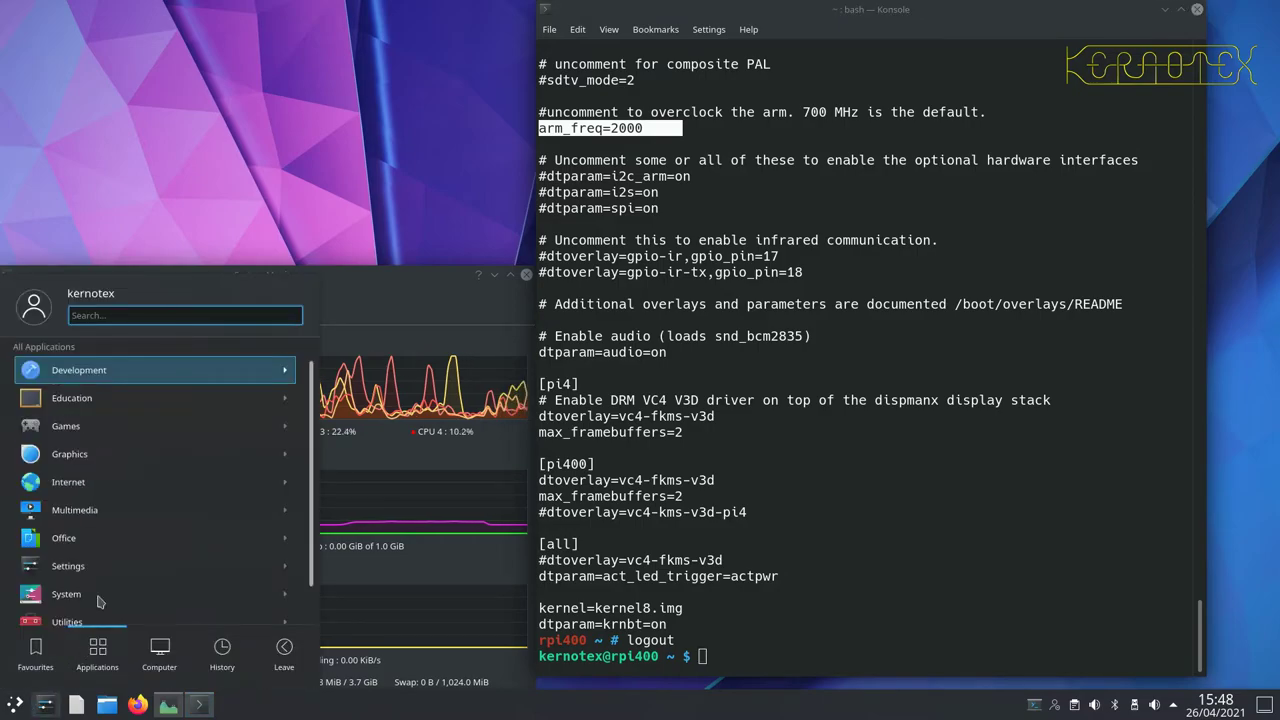
scroll(99, 595, down, 1)
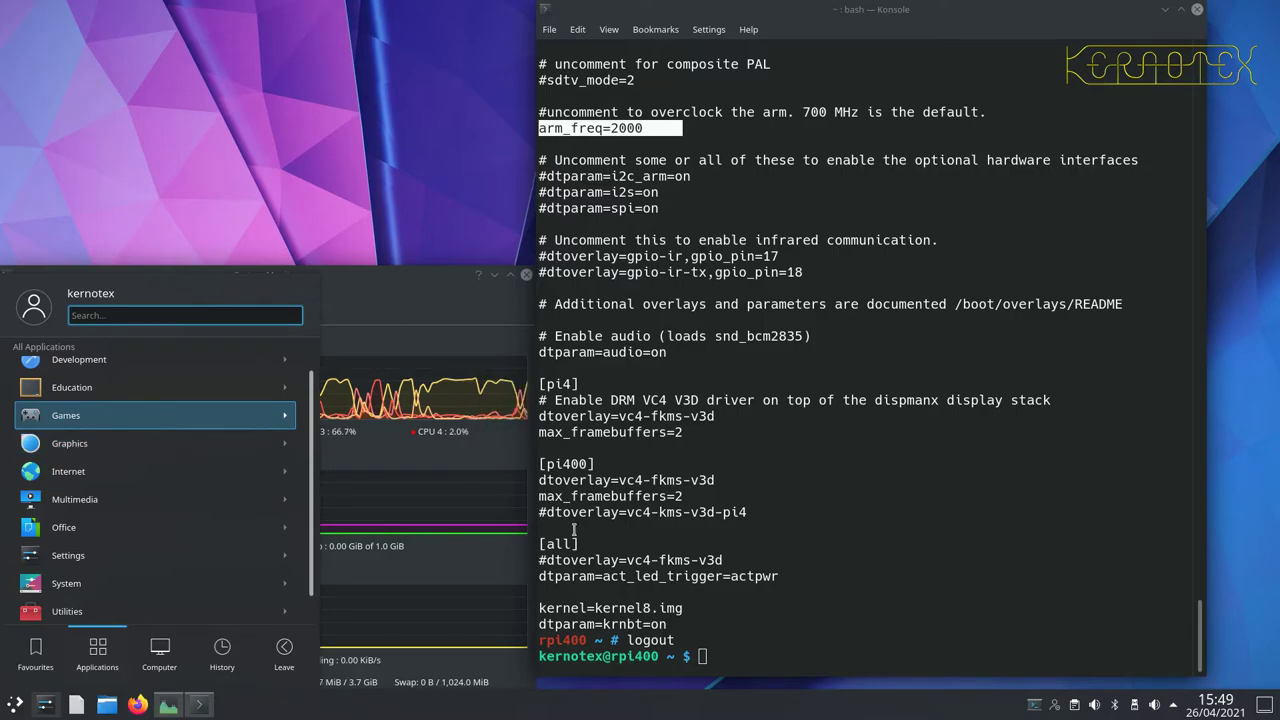
- Switch to the root account in the Konsole terminal with su -, entering the root password
click(765, 583)
text(su -)
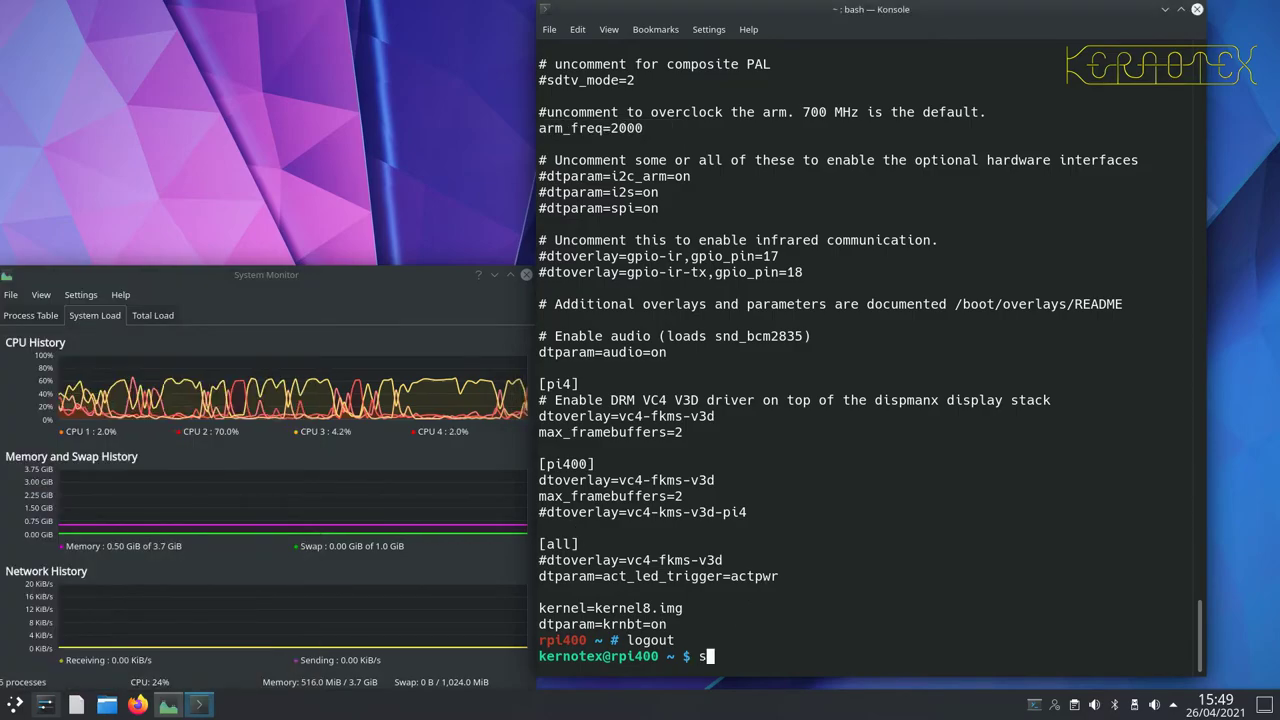
key(Return)
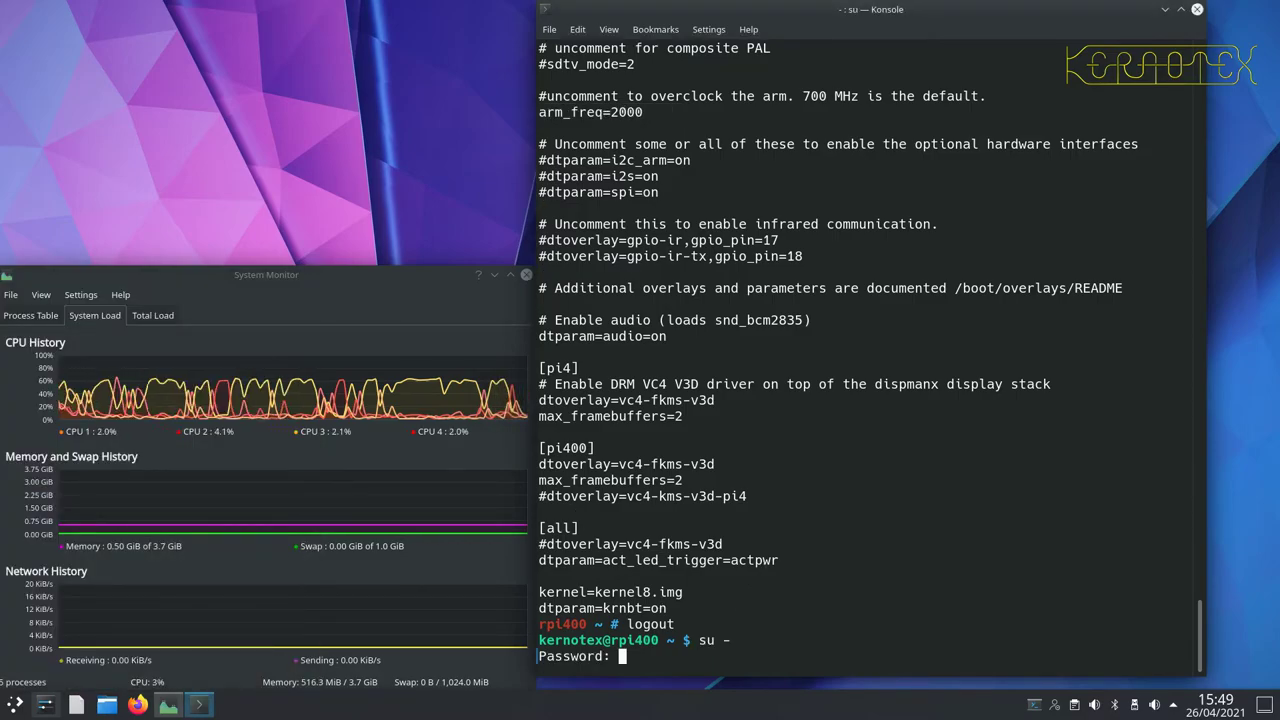
key(Return)
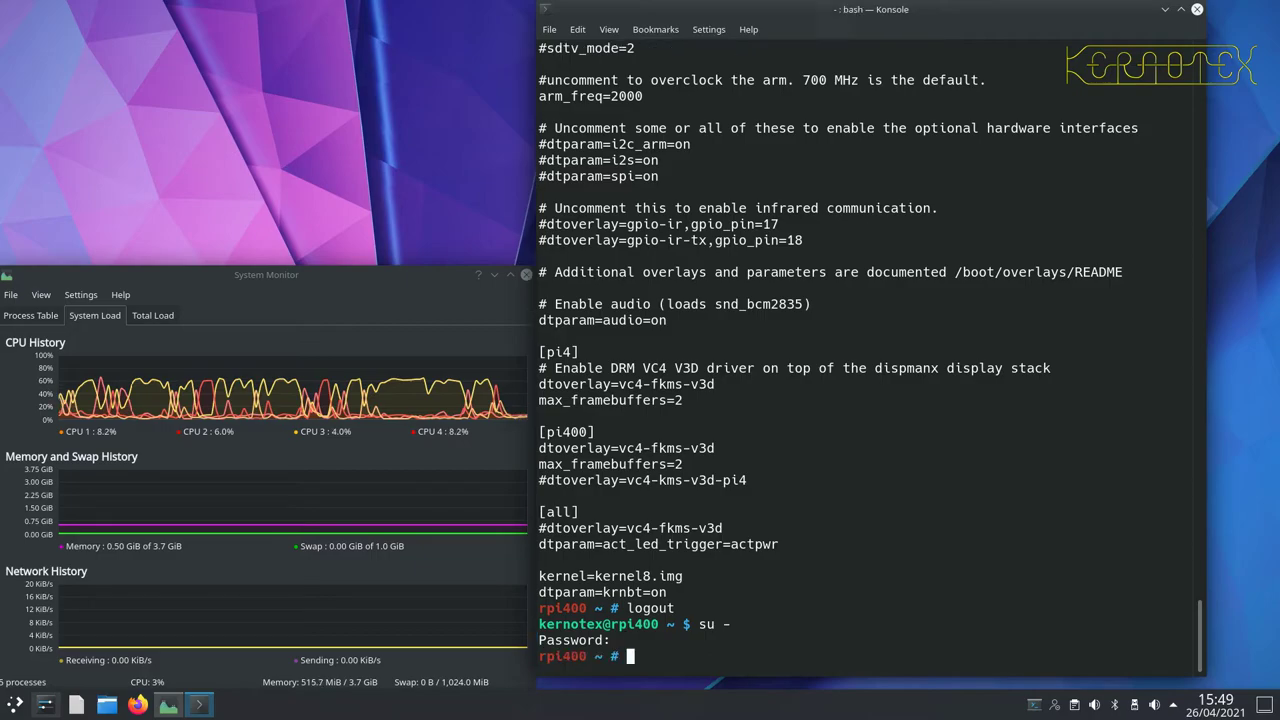
- Run emerge wesnoth -av in the root terminal
text(emerge )
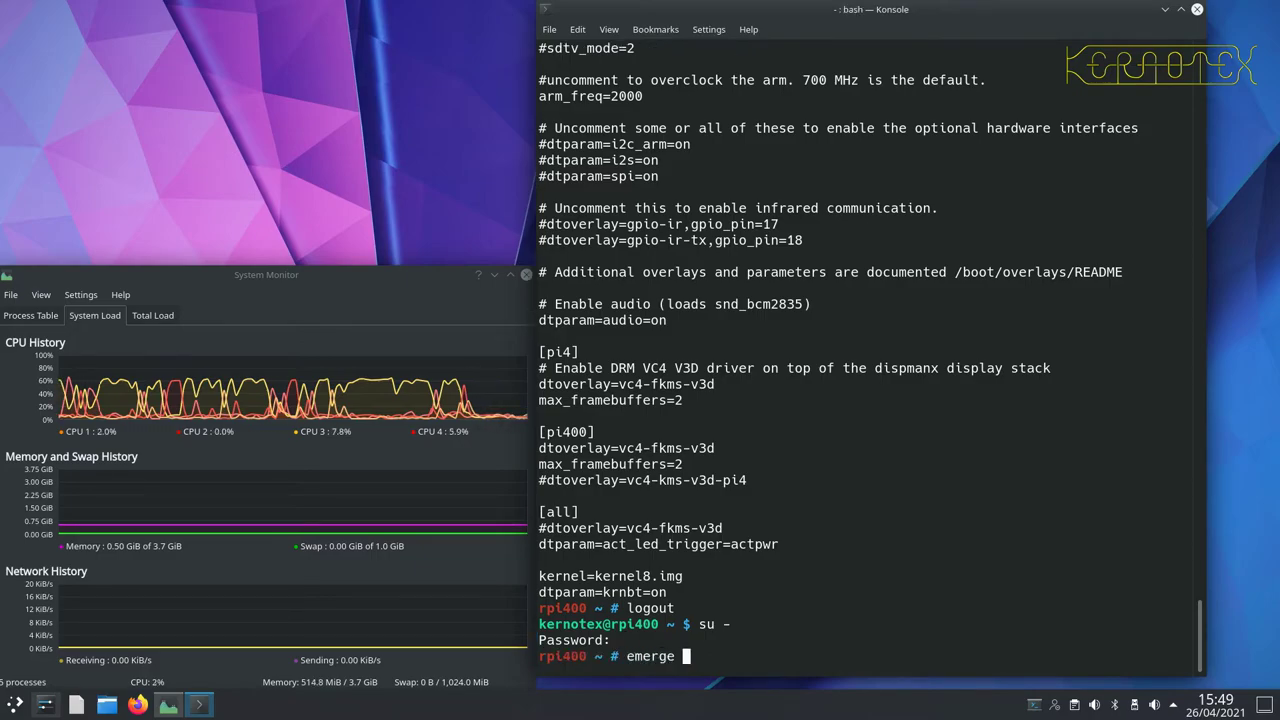
text(wesnoth -O)
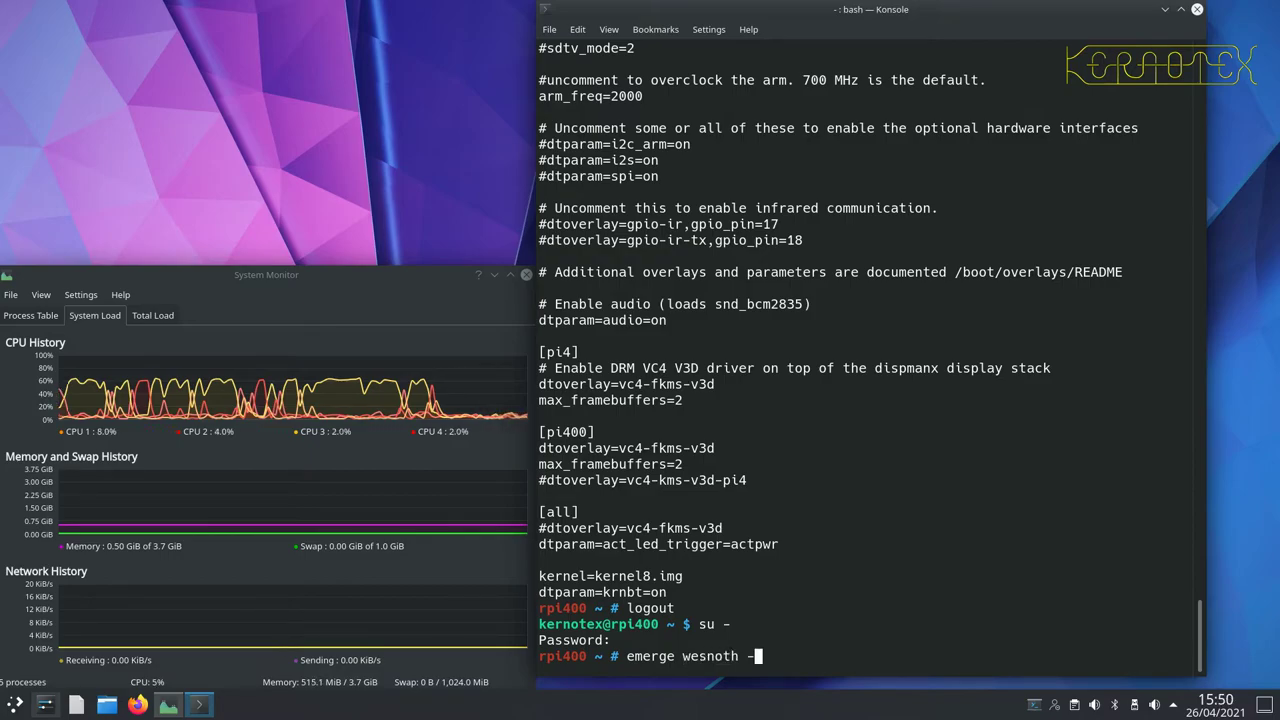
key(BackSpace)
text(av)
key(Return)
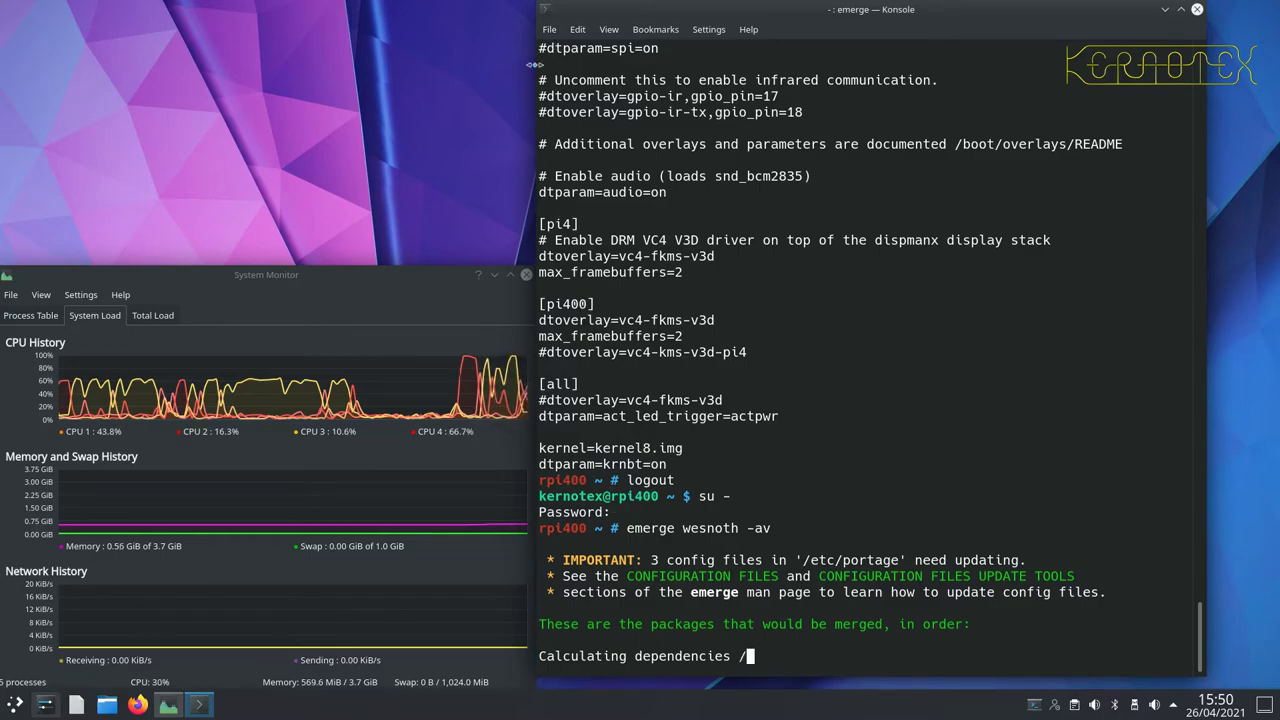
- Open a new Konsole tab and run equery y wesnoth to list the package's architecture keywords
click(549, 30)
mouse_move(556, 67)
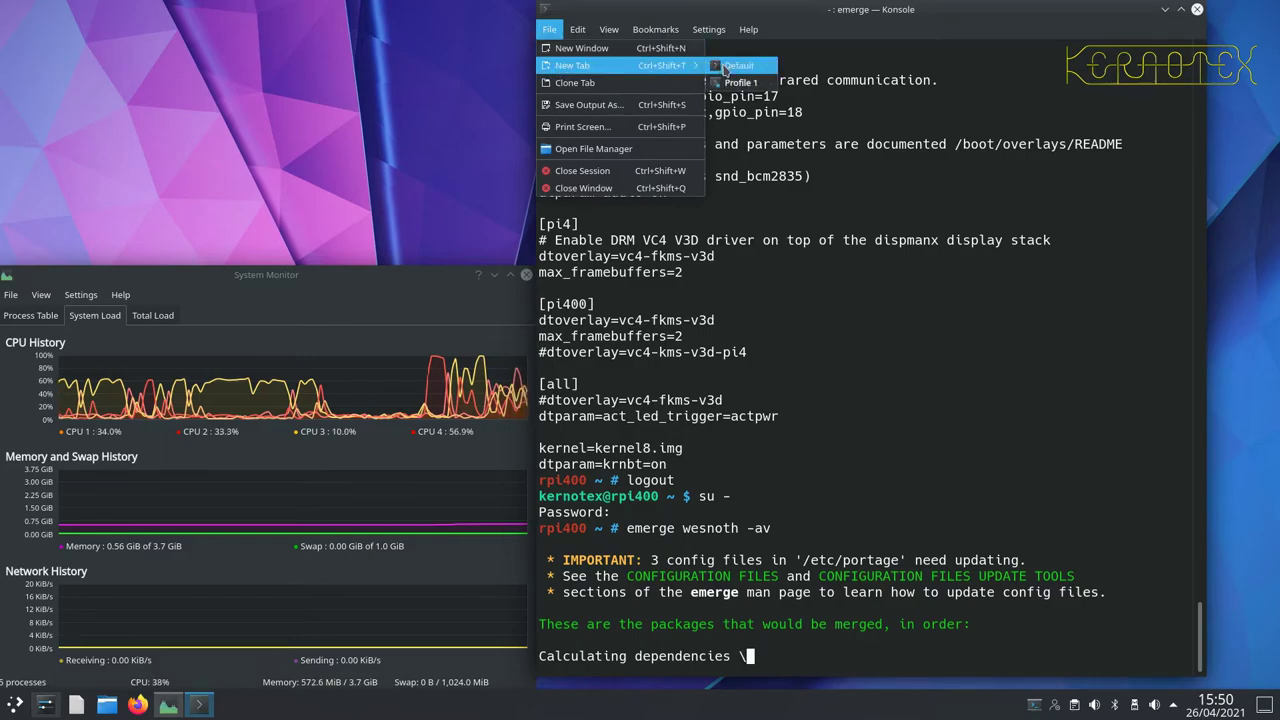
click(724, 86)
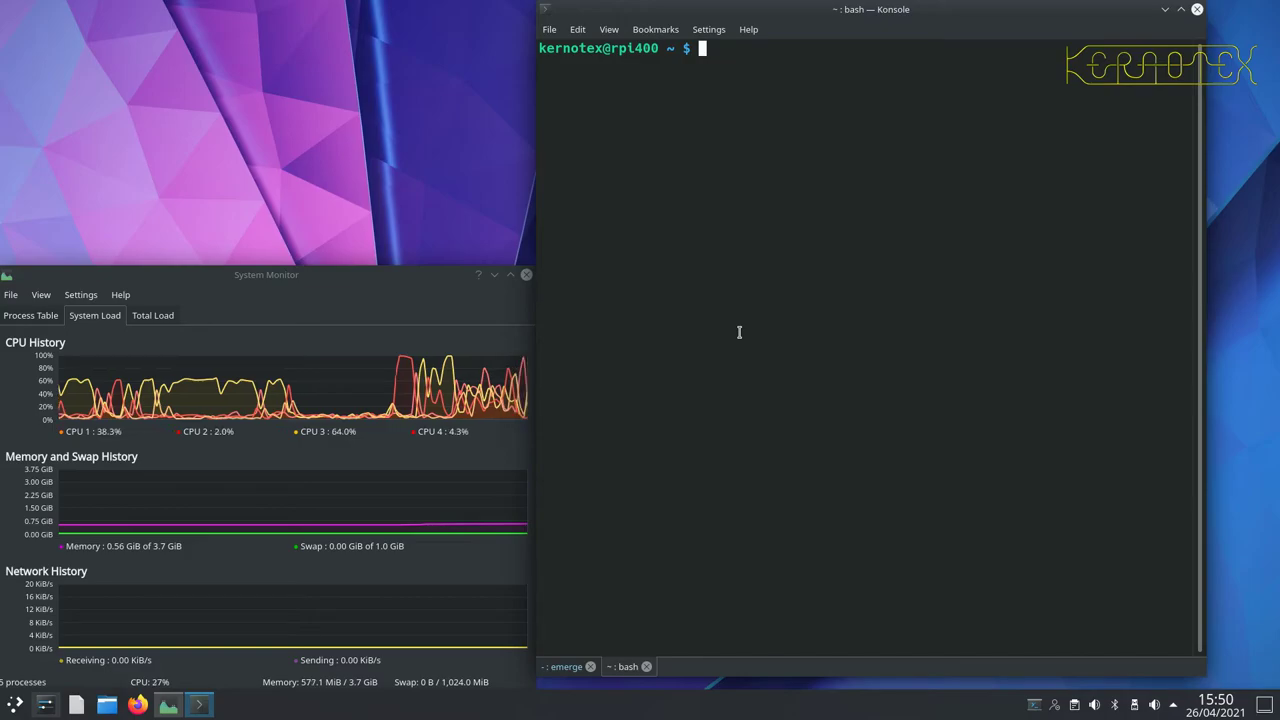
text(equery)
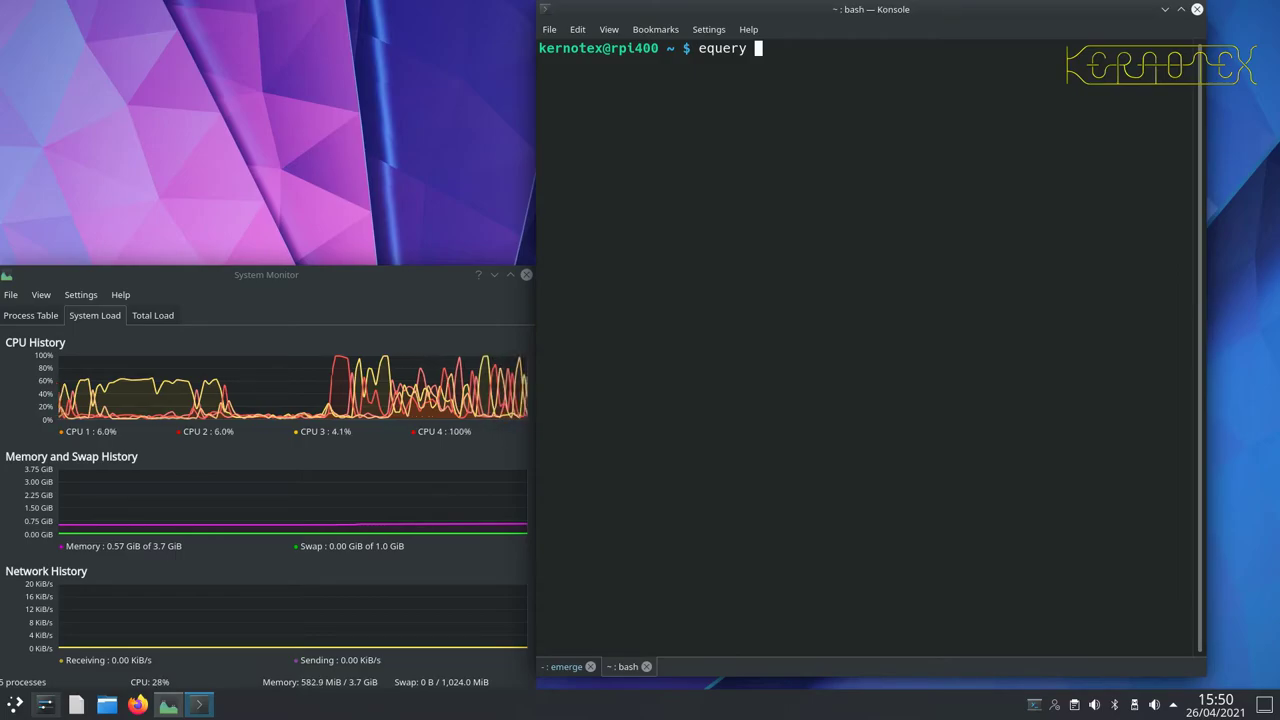
text(y wesnoth)
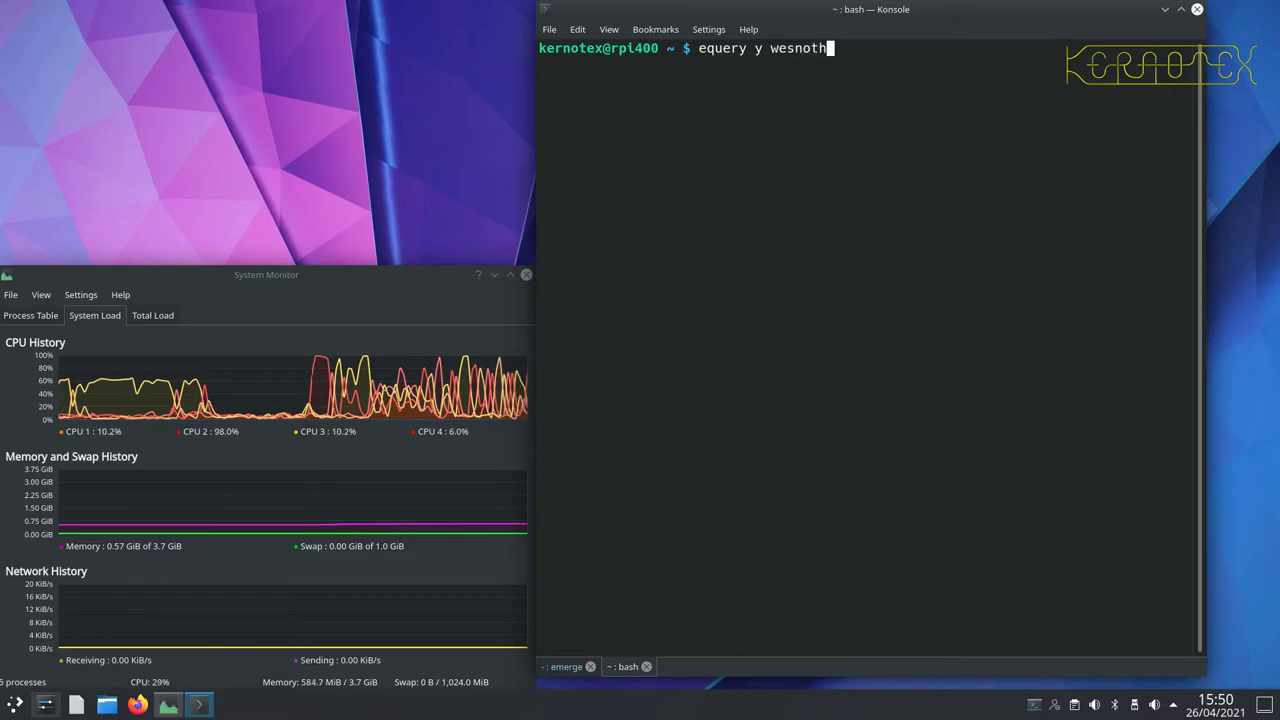
key(Return)
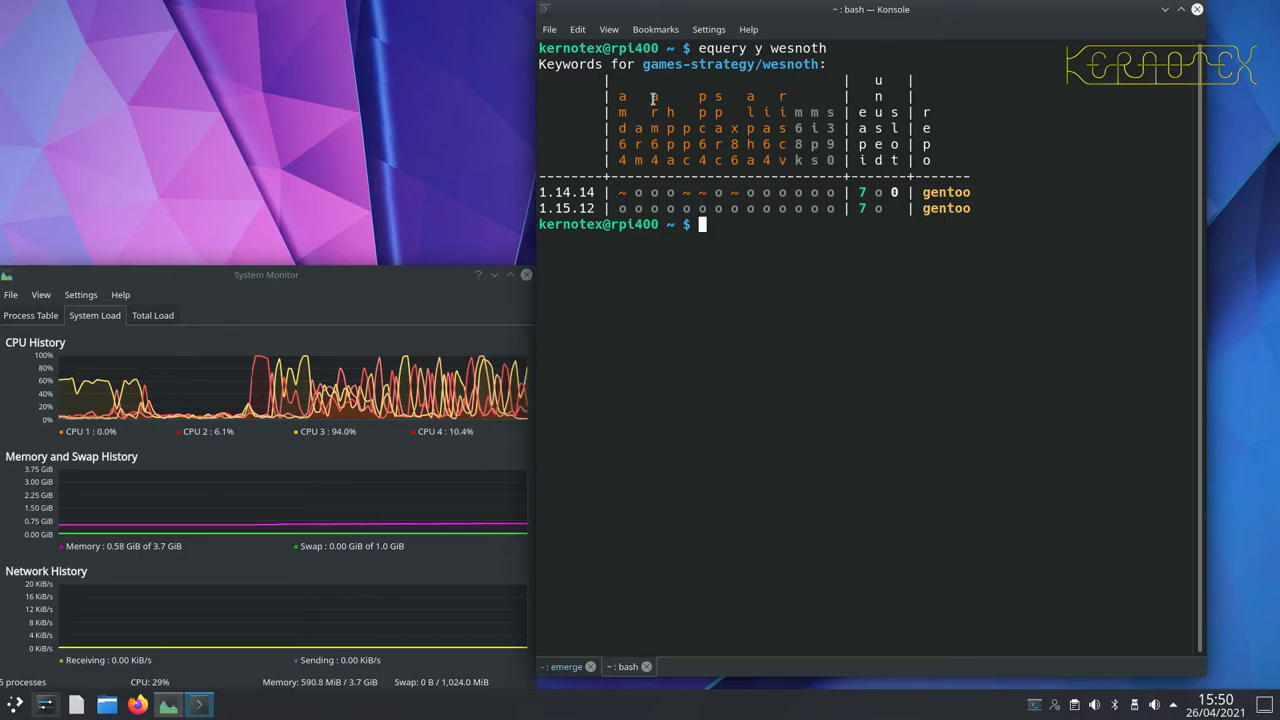
- Examine the arm64 and amd64 keywords for wesnoth 1.14.14, and compare them with the emerge output in the root tab
drag(651, 96, 652, 207)
click(652, 205)
click(641, 189)
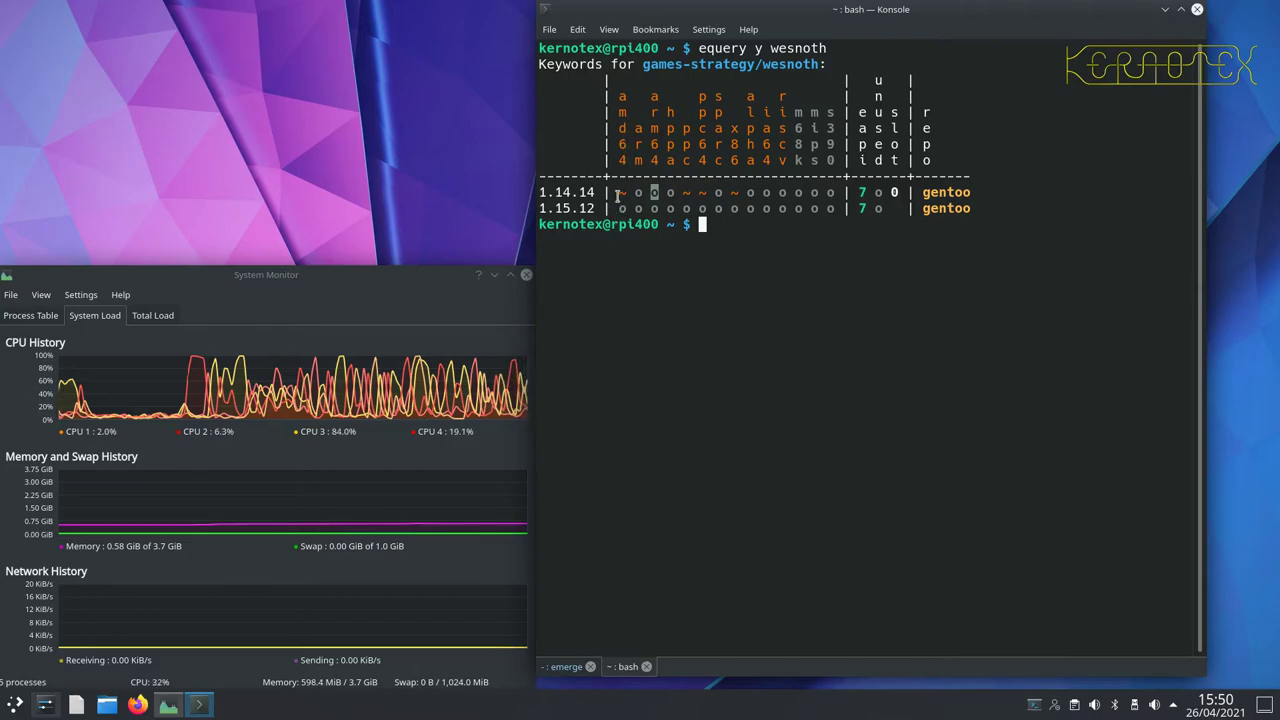
drag(618, 195, 622, 193)
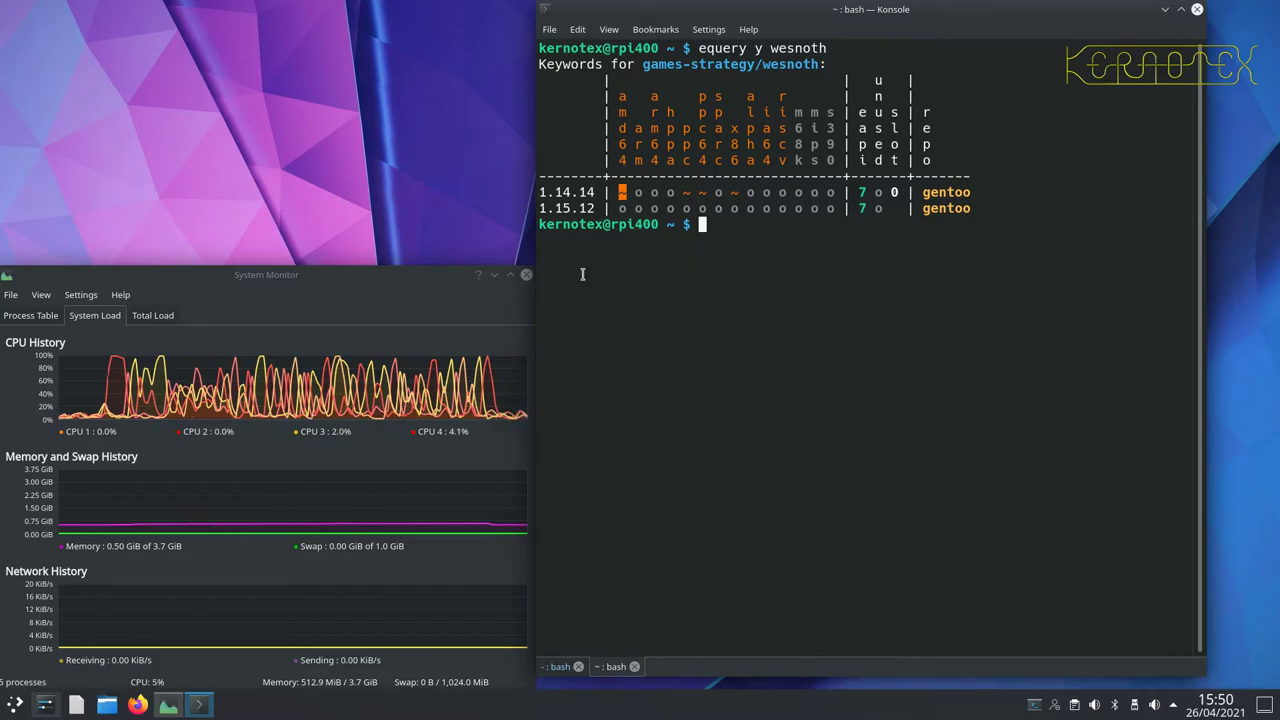
click(558, 667)
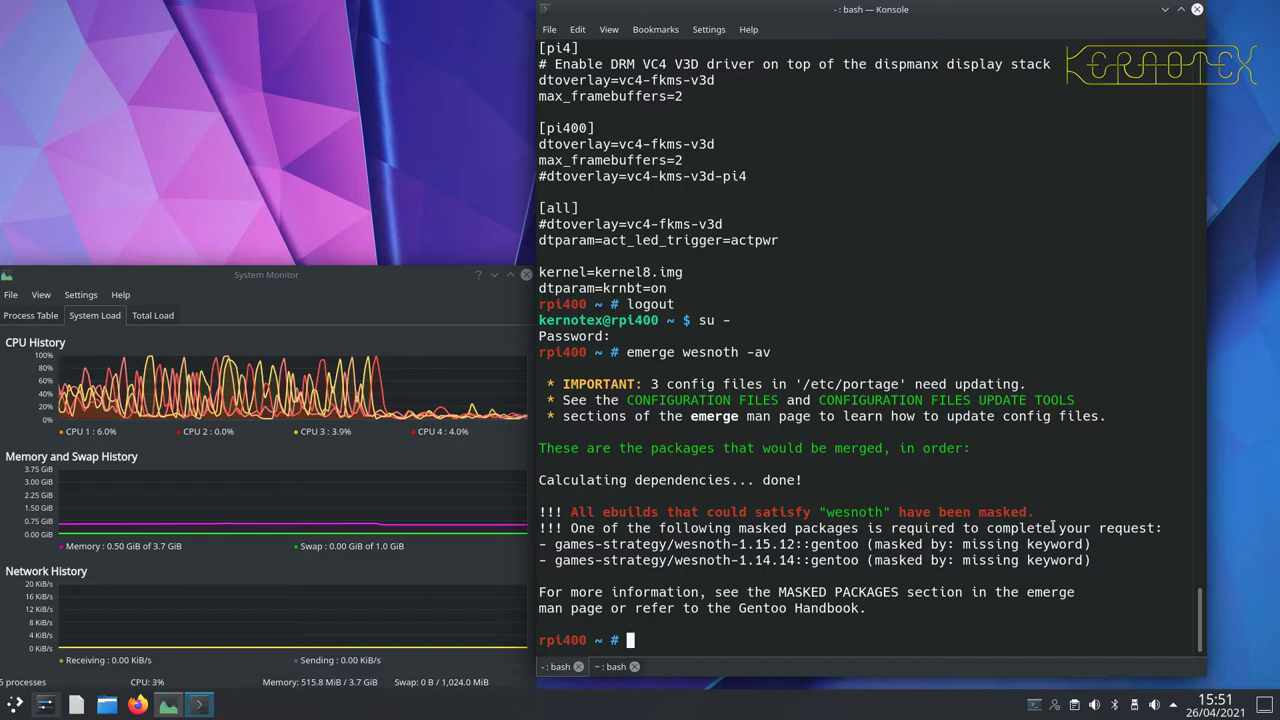
click(602, 672)
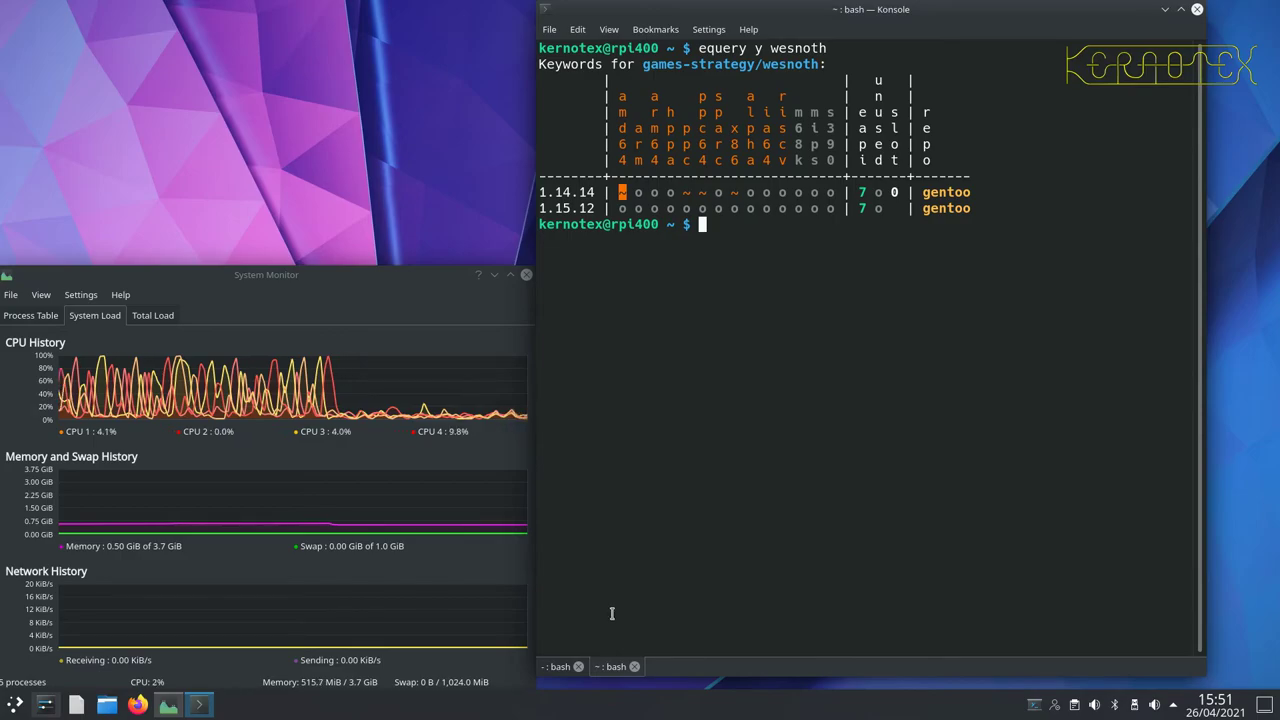
- Query the architecture keywords of the gimp package with equery y gimp
key(Up)
key(BackSpace)
key(BackSpace)
key(BackSpace)
key(BackSpace)
key(BackSpace)
key(BackSpace)
key(BackSpace)
text(gimp)
key(Return)
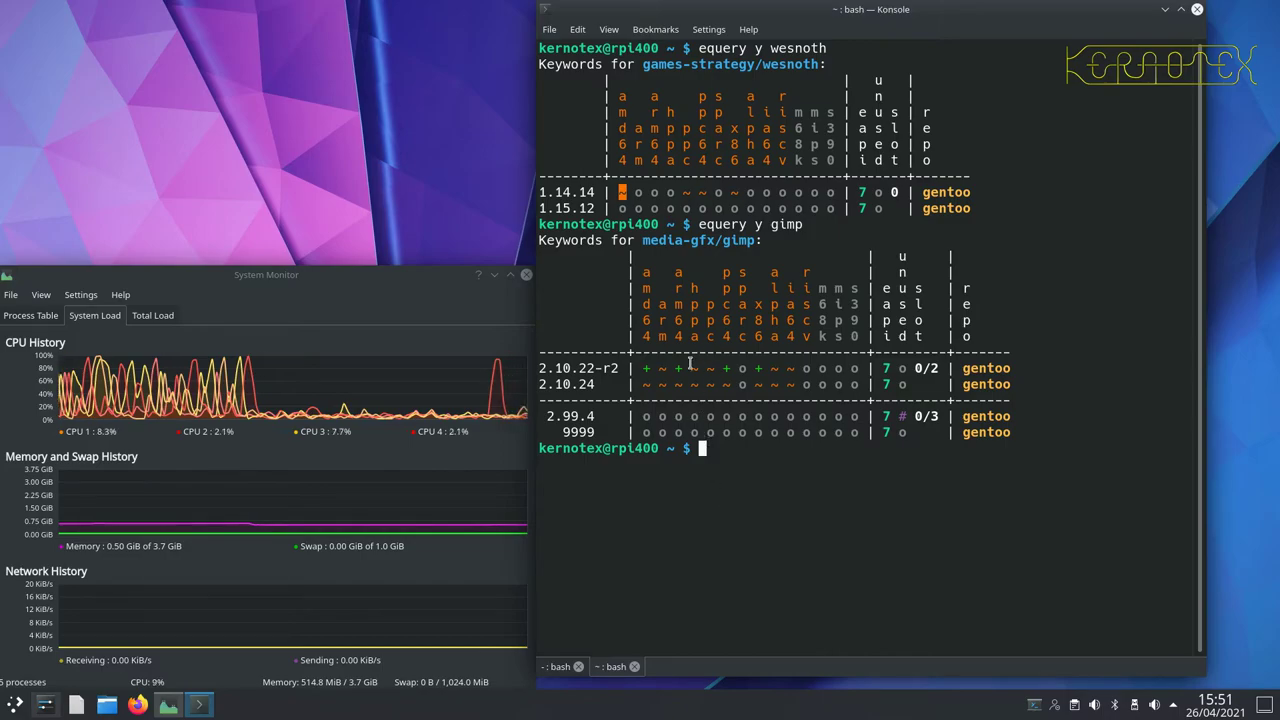
- View /etc/portage/package.accept_keywords in vi from the root tab, and quit the editor without changes
click(557, 667)
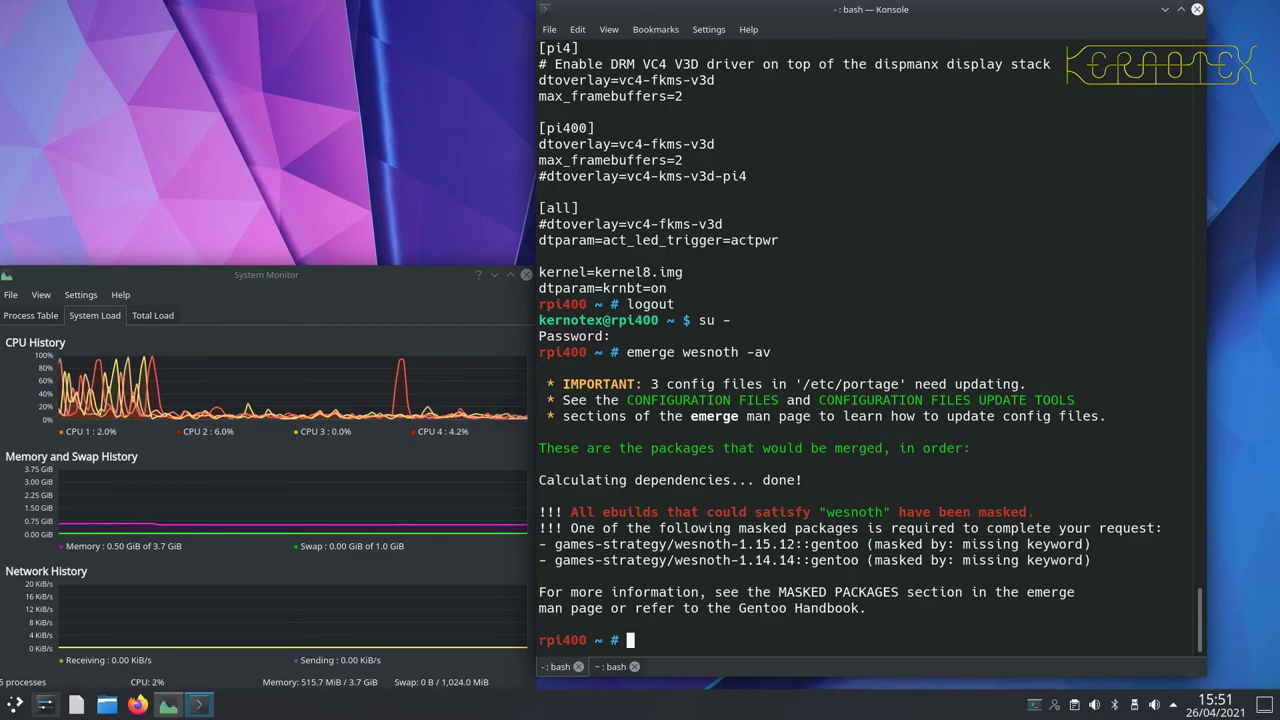
text(vi /etc/portage/)
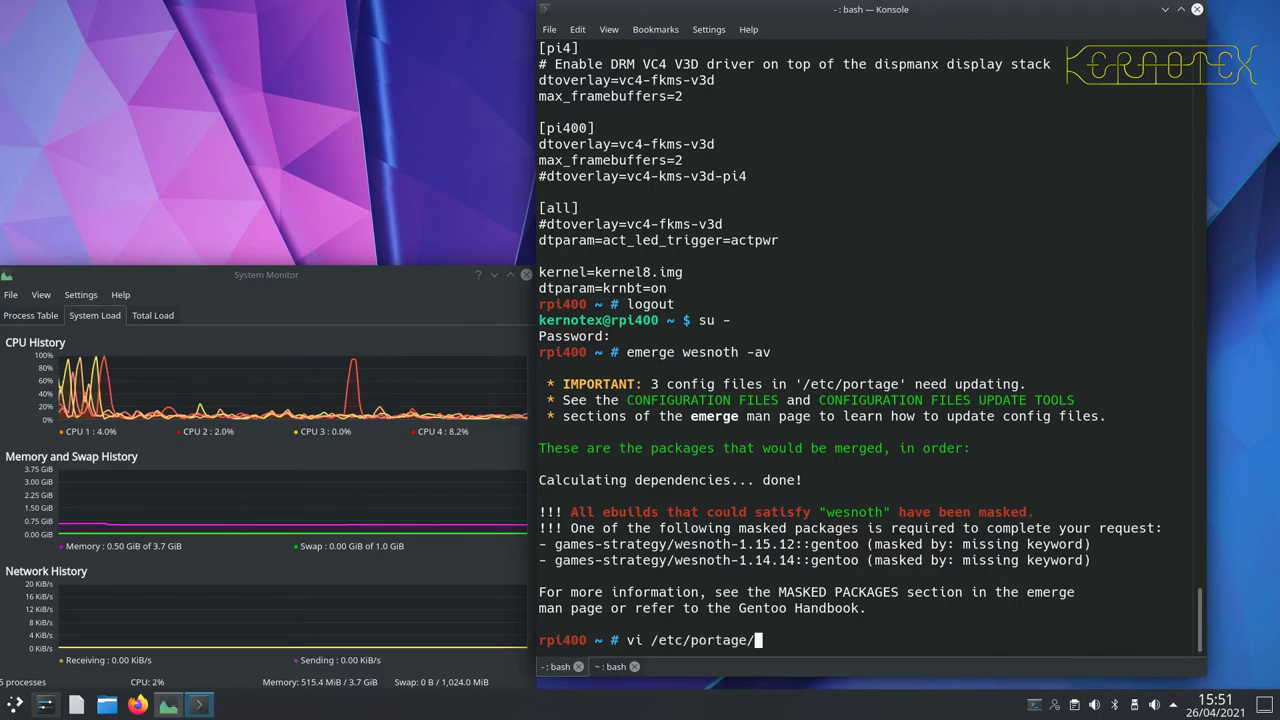
text(pa)
key(Tab)
text(ac)
key(Tab)
key(Return)
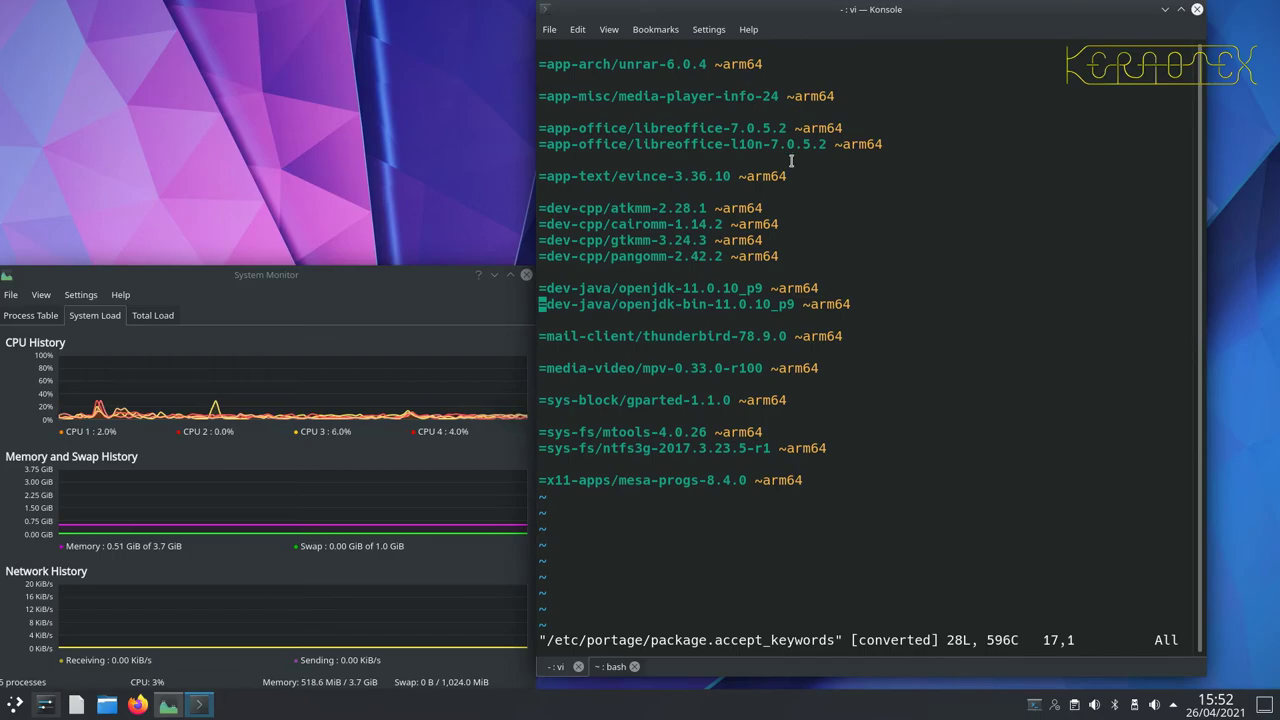
text(:q)
key(Return)
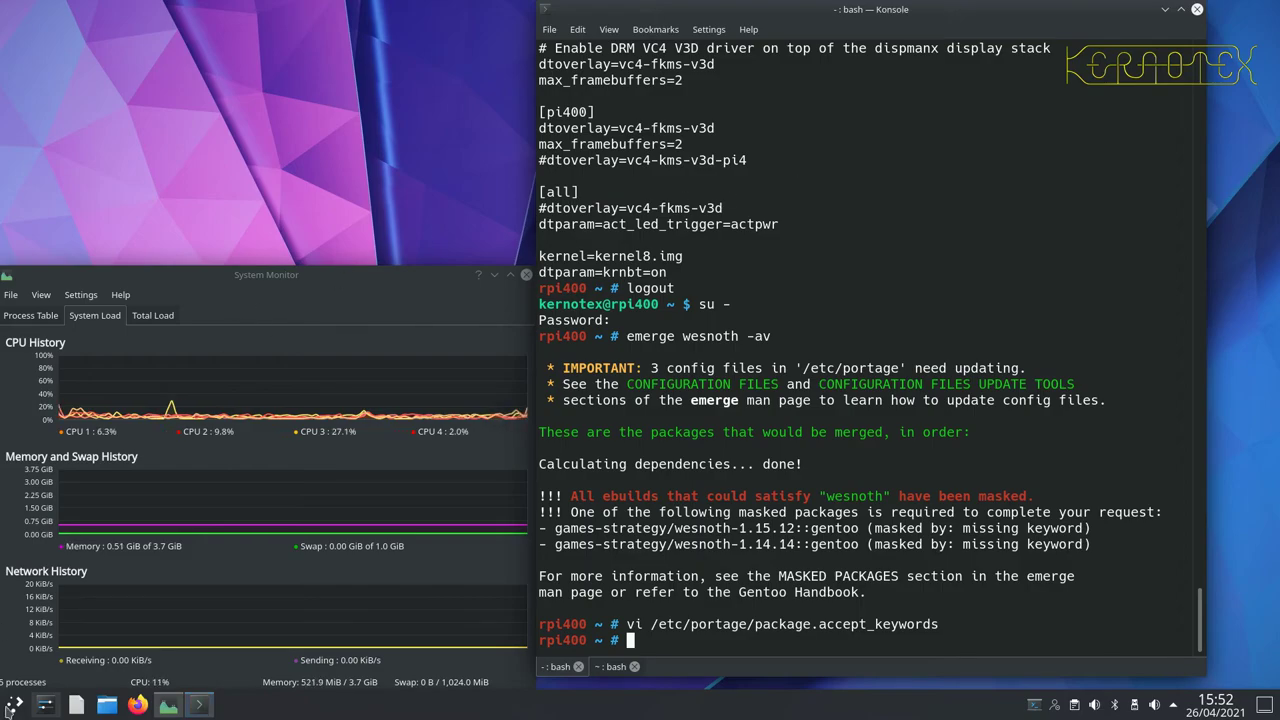
- Log out of the root account in the terminal, and close the second Konsole tab
key(super)
key(Escape)
key(ctrl+d)
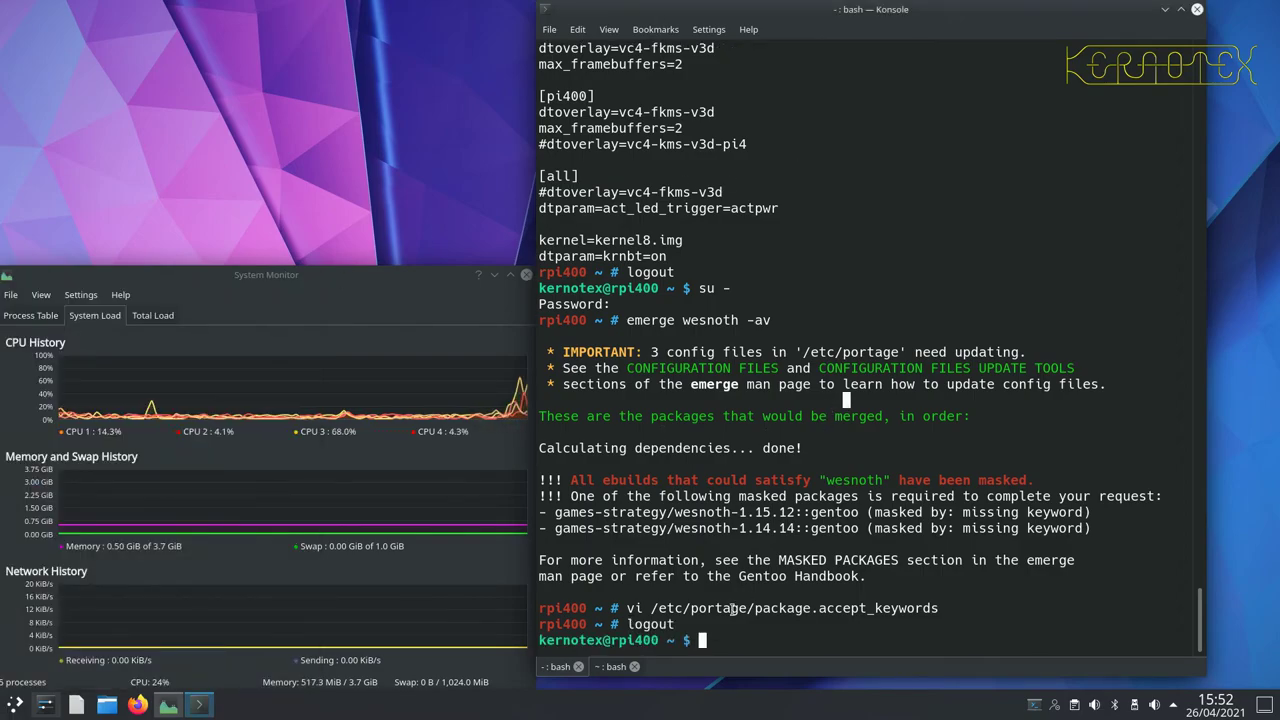
click(612, 666)
key(ctrl+d)
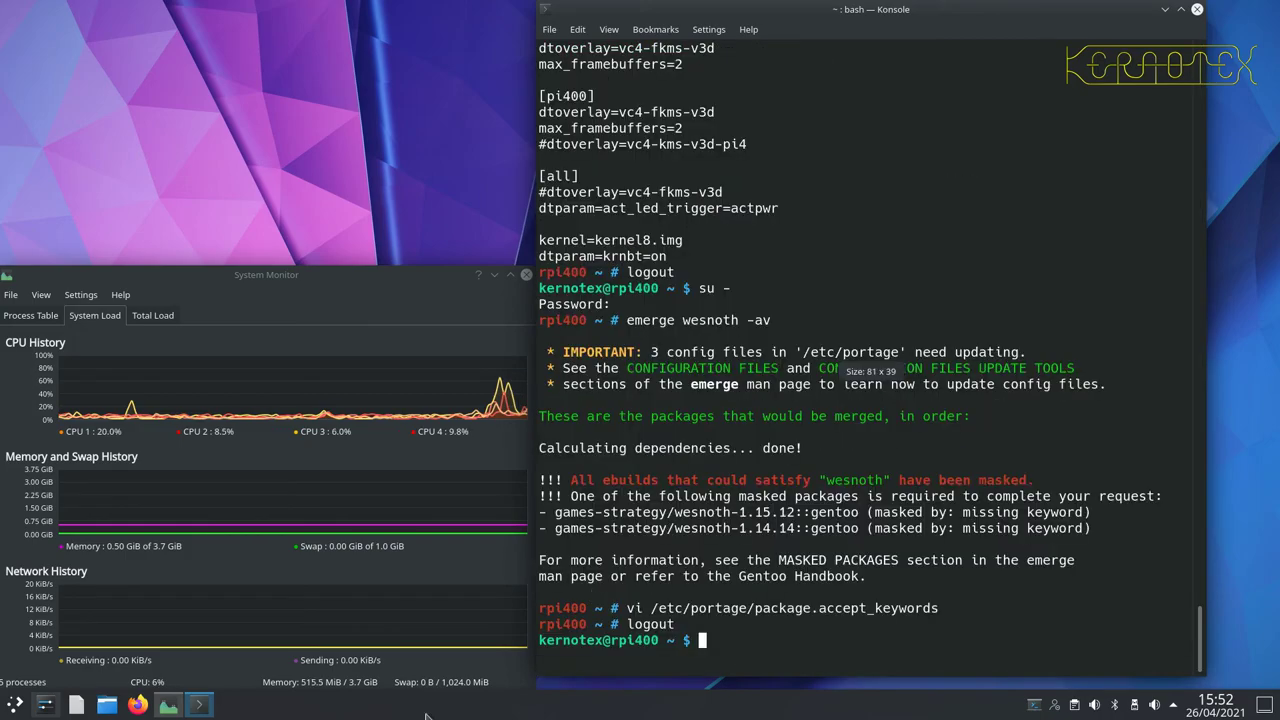
- Log out of the Plasma desktop session
click(15, 704)
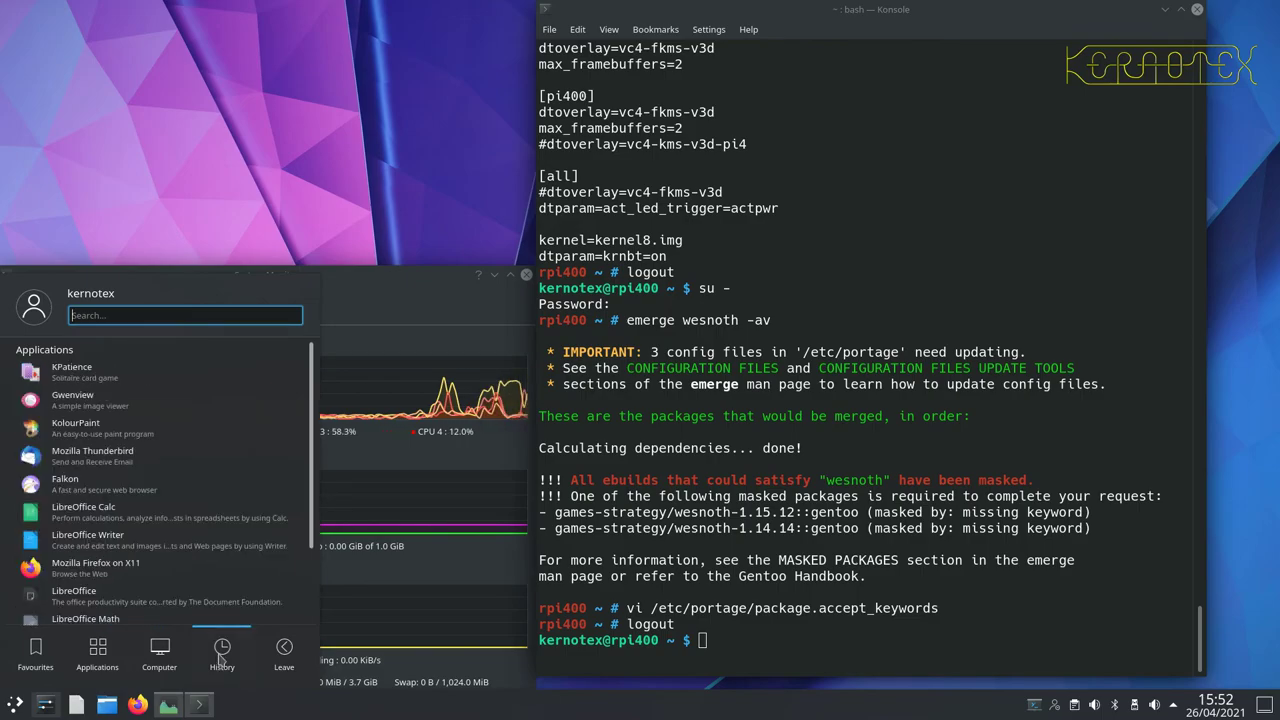
mouse_move(280, 648)
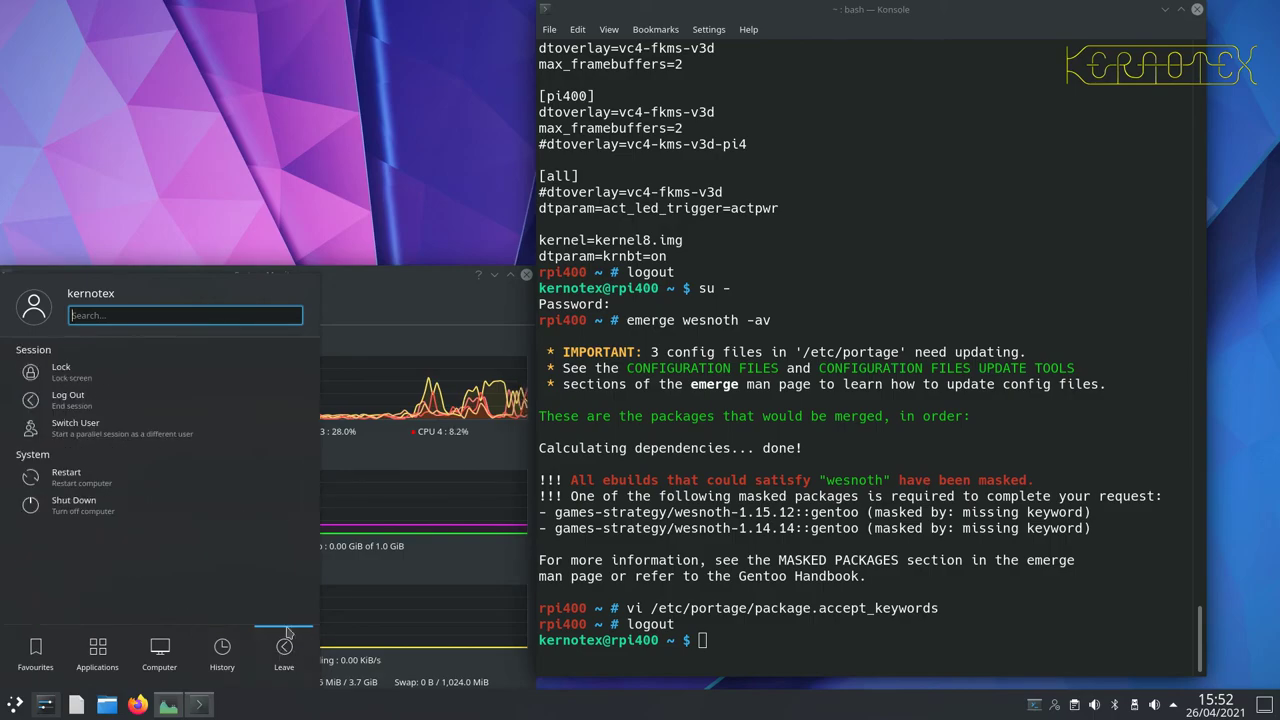
click(226, 410)
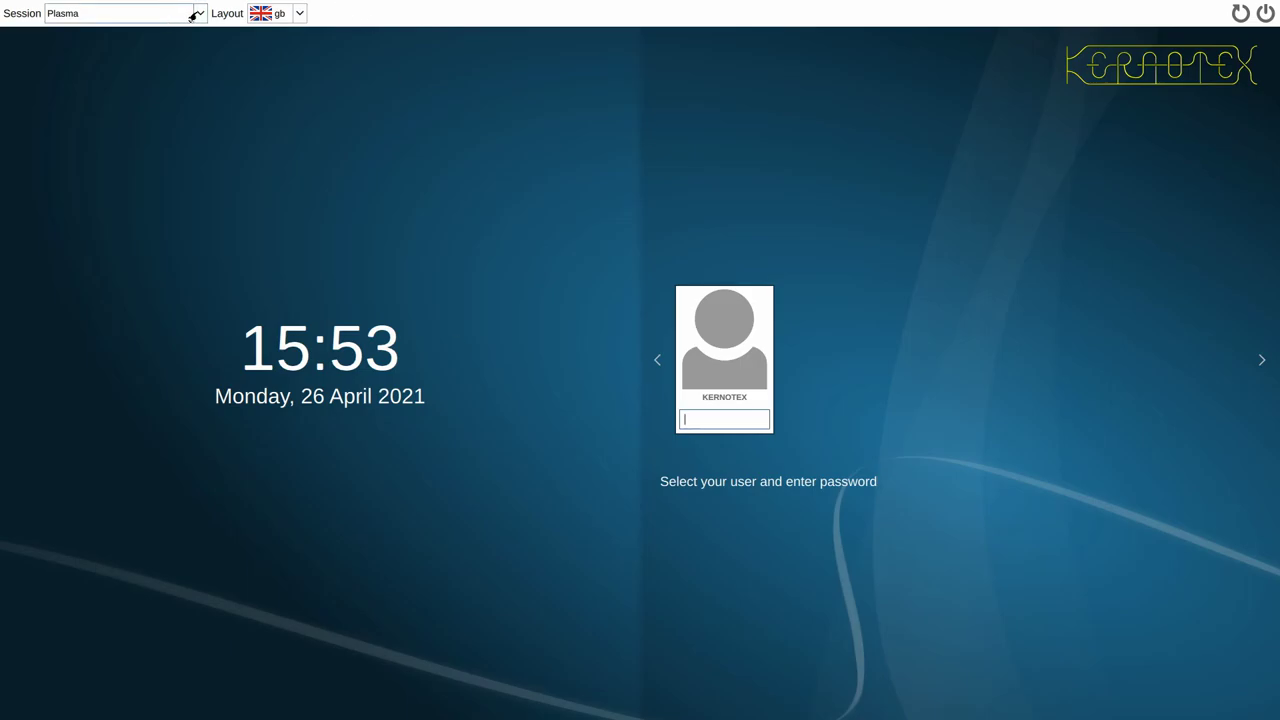
- Choose the Xfce session on the login screen and log in with the account password
click(193, 17)
click(166, 53)
click(745, 428)
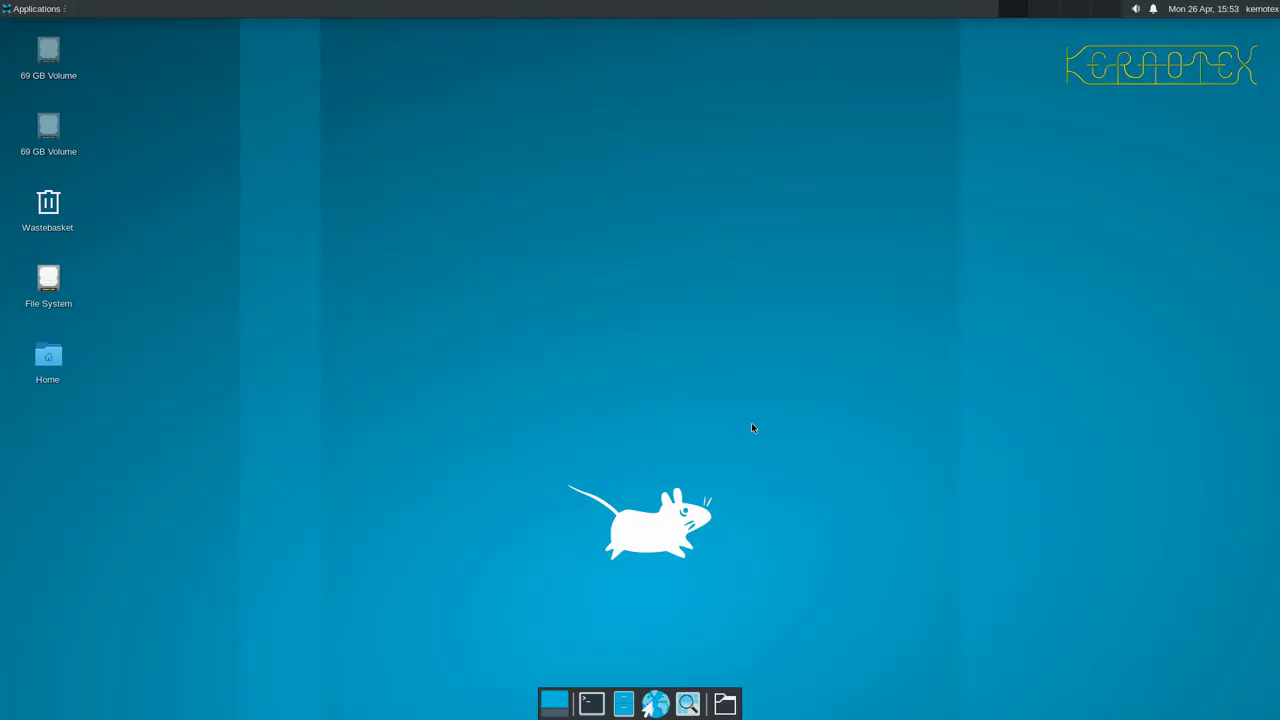
- Open the home folder, load the bookmarked Gentoo USE flag index in the web browser, and minimize the browser
double_click(57, 363)
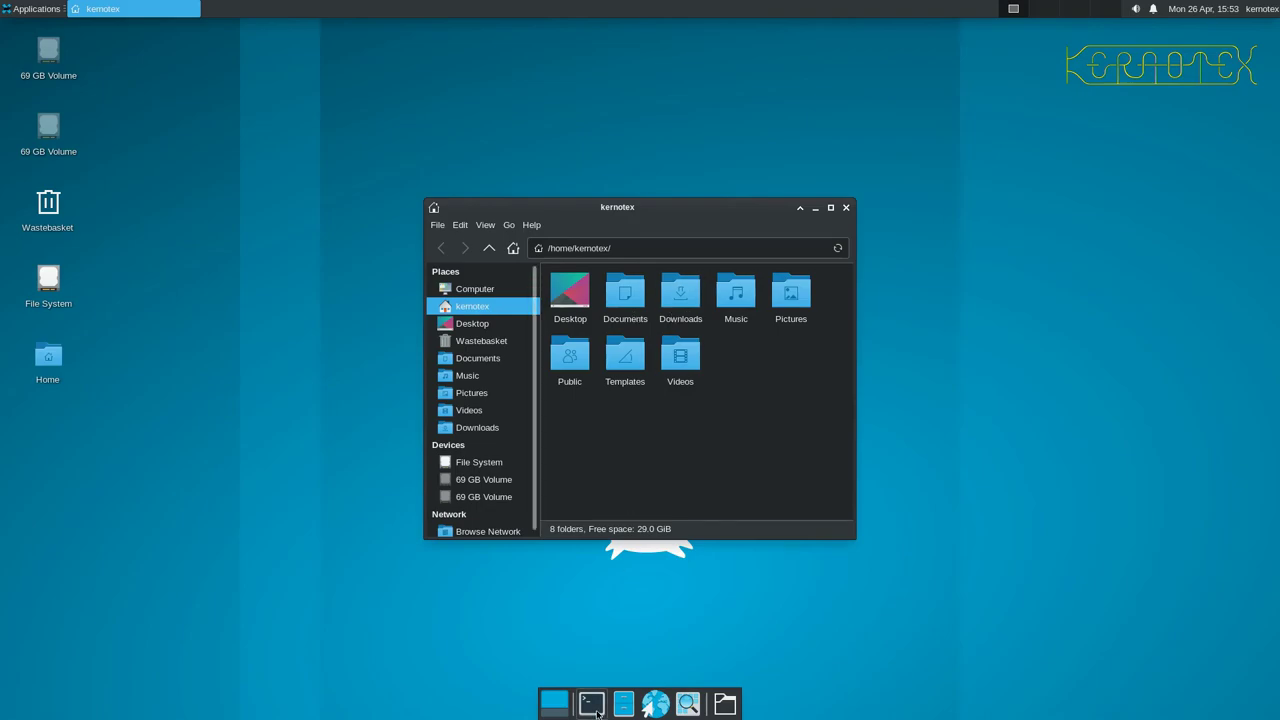
click(659, 705)
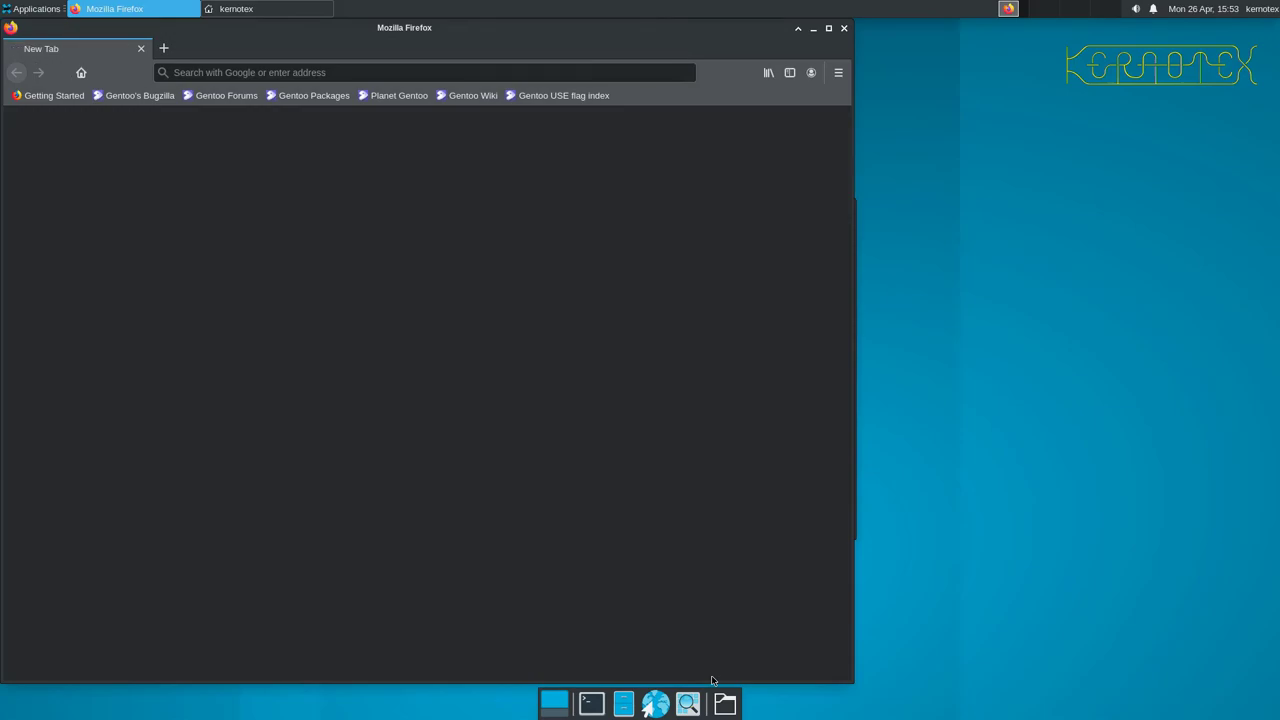
click(537, 96)
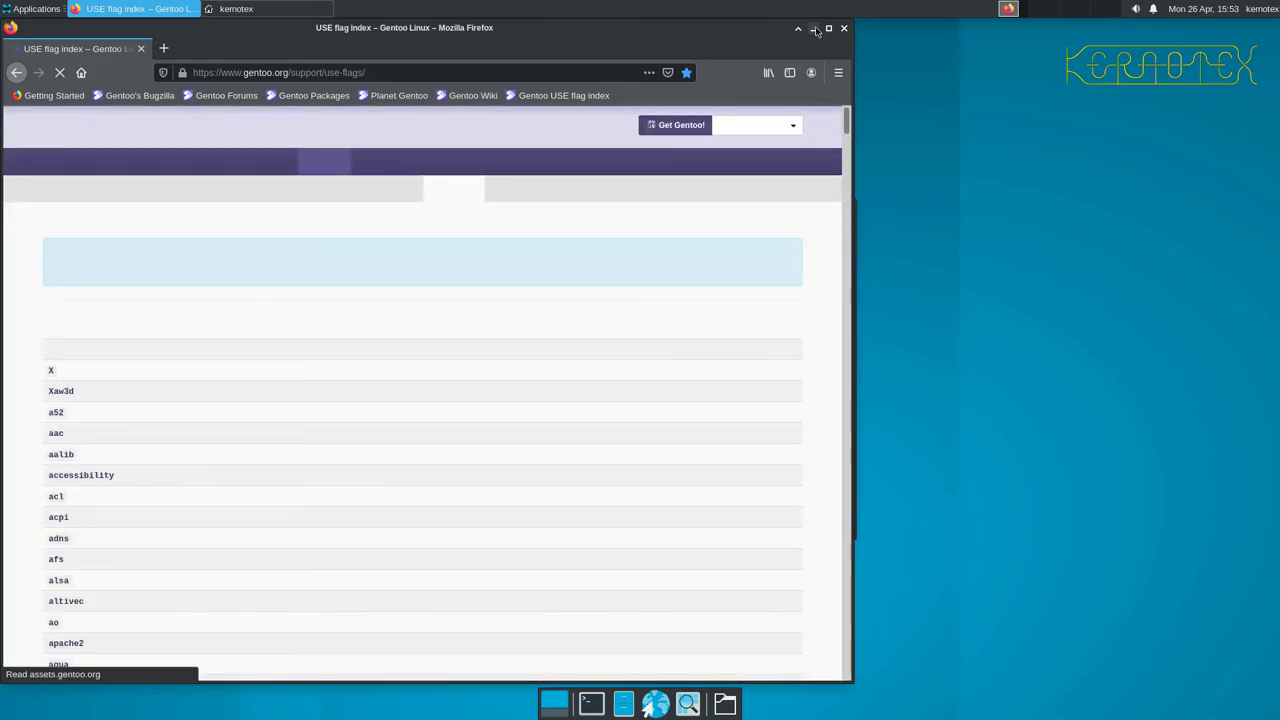
click(814, 28)
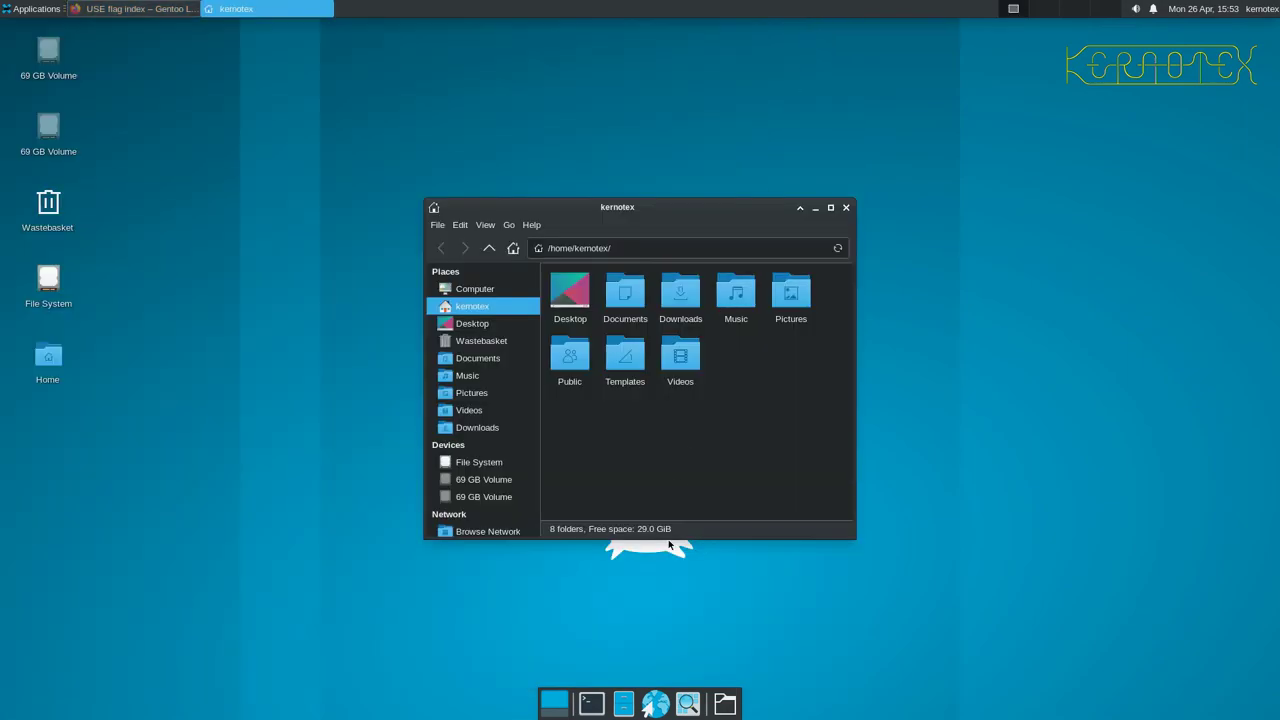
- Open the Application Finder, view the home directory shortcut list, and close the finder
click(690, 706)
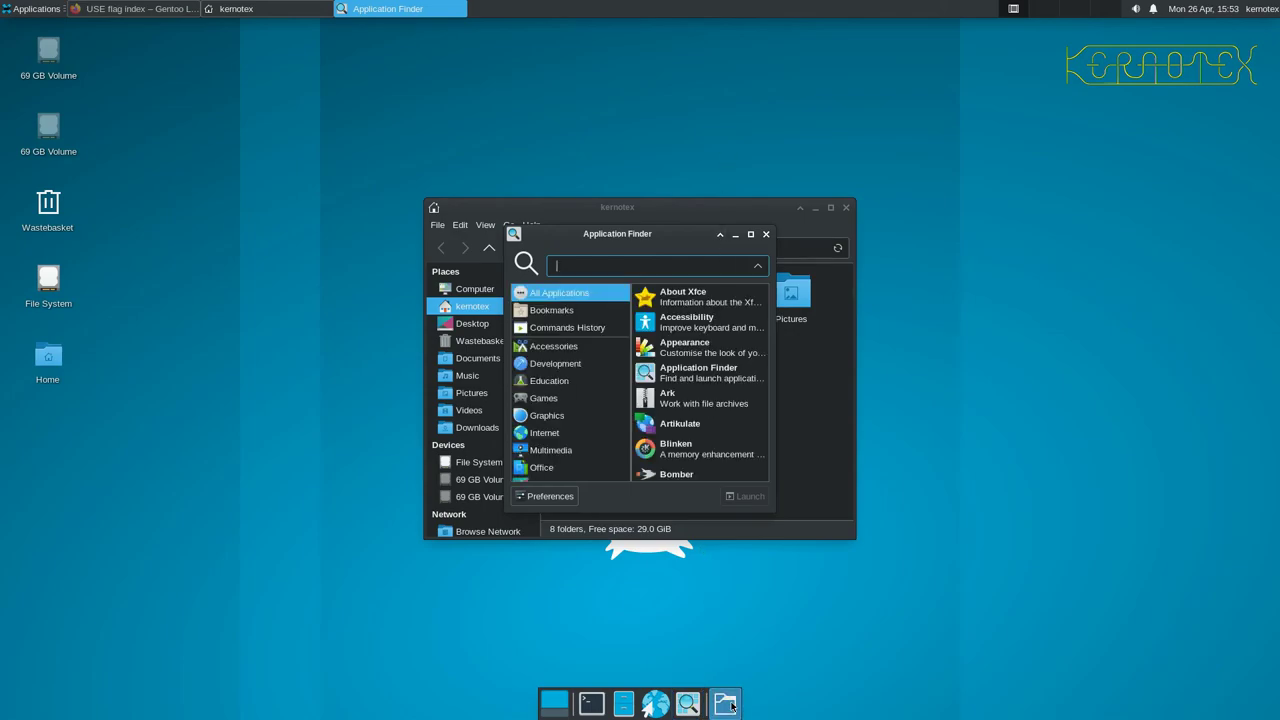
click(725, 704)
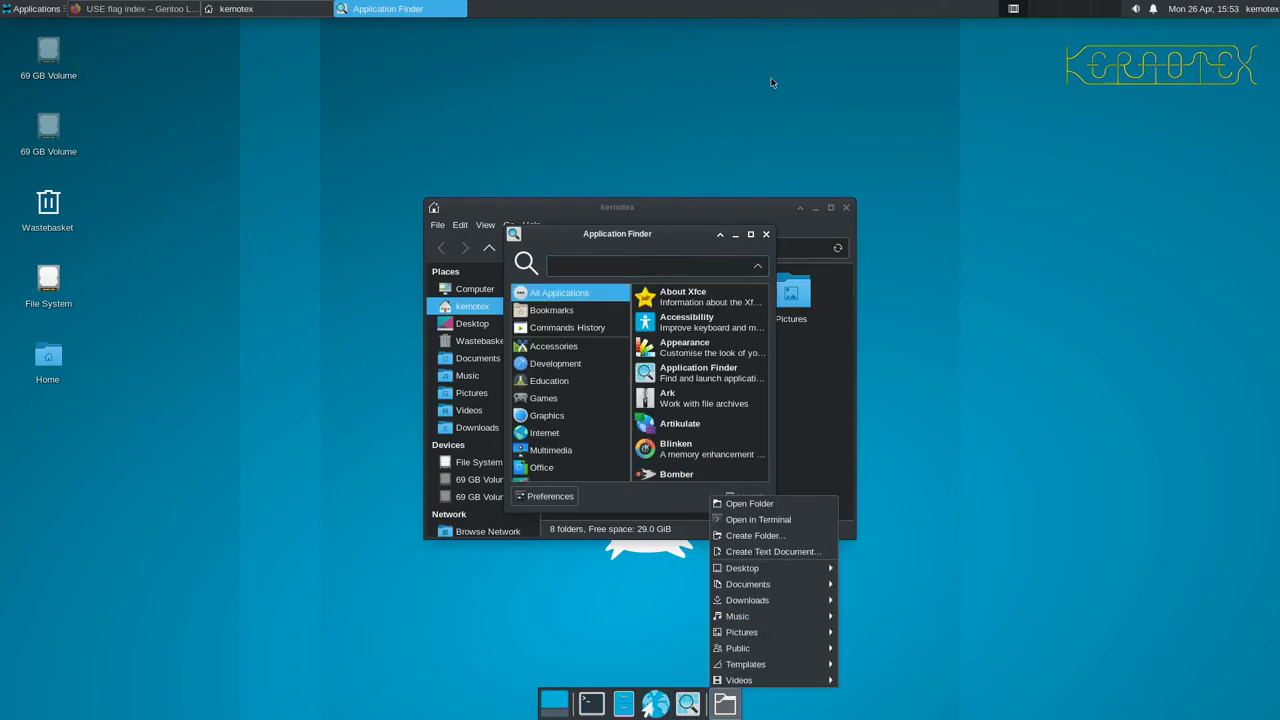
click(767, 234)
click(767, 234)
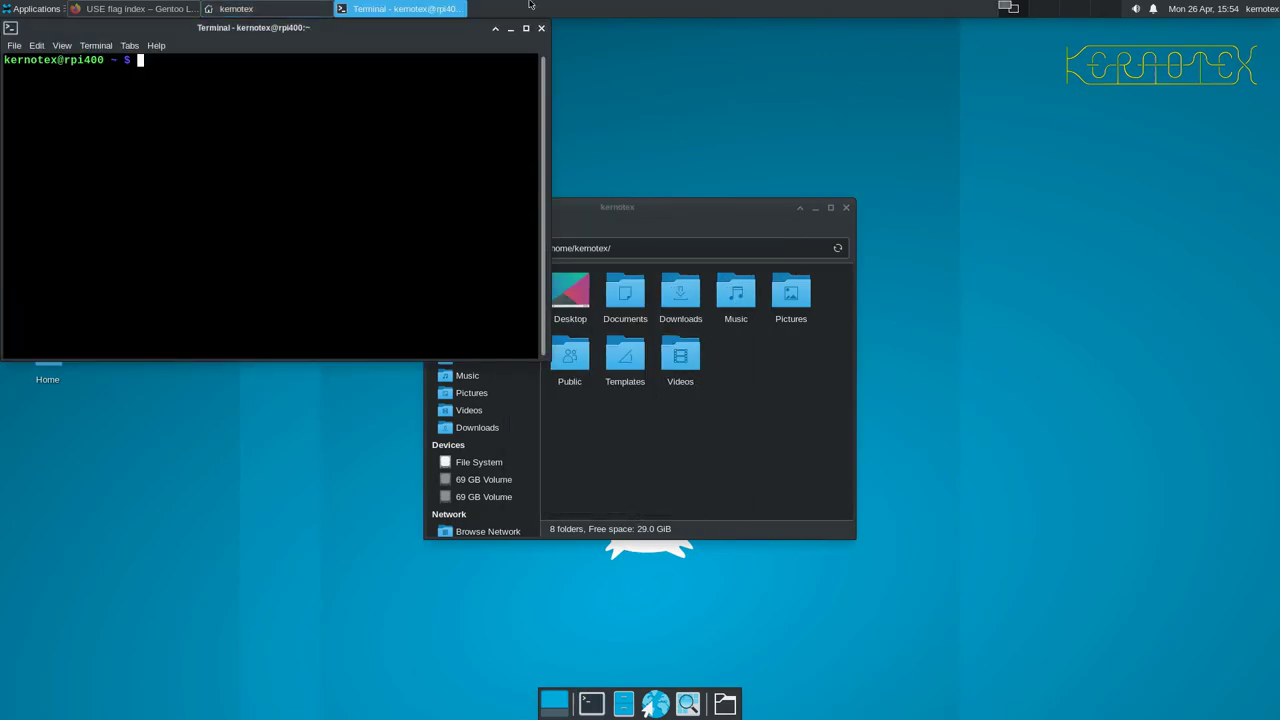
- Open a terminal window, and close both the terminal and the home folder window
click(540, 30)
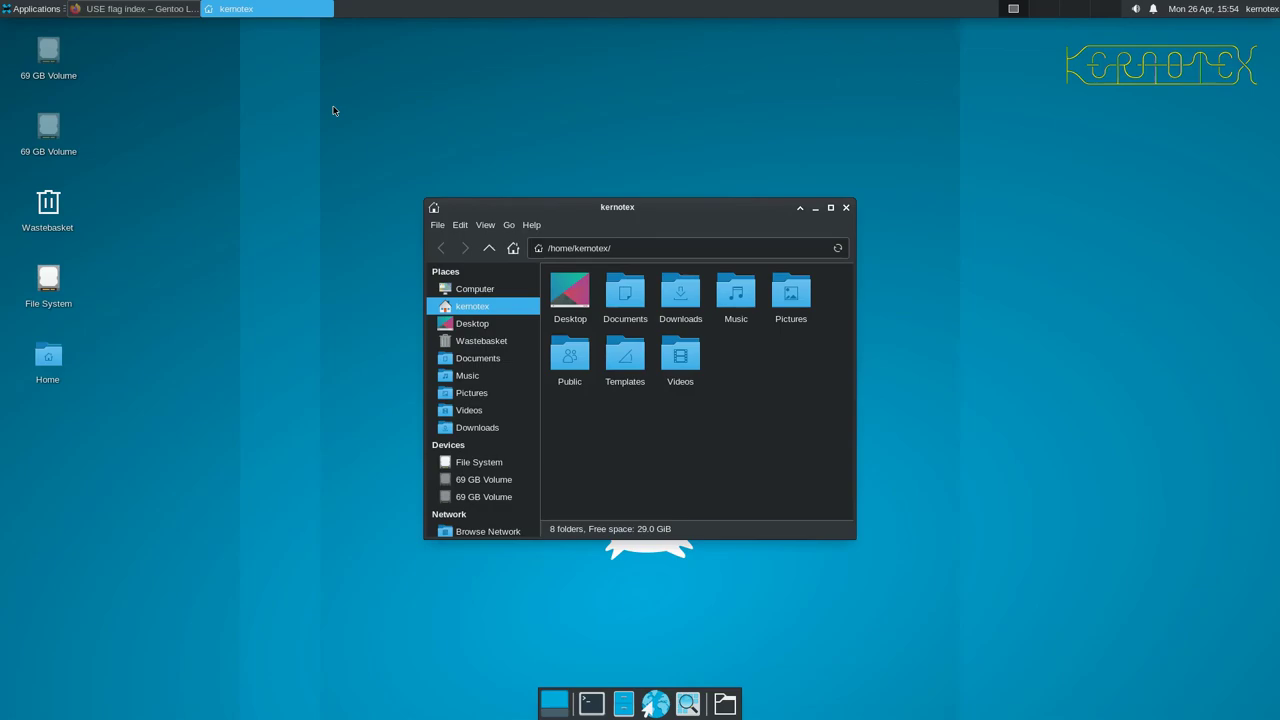
click(846, 208)
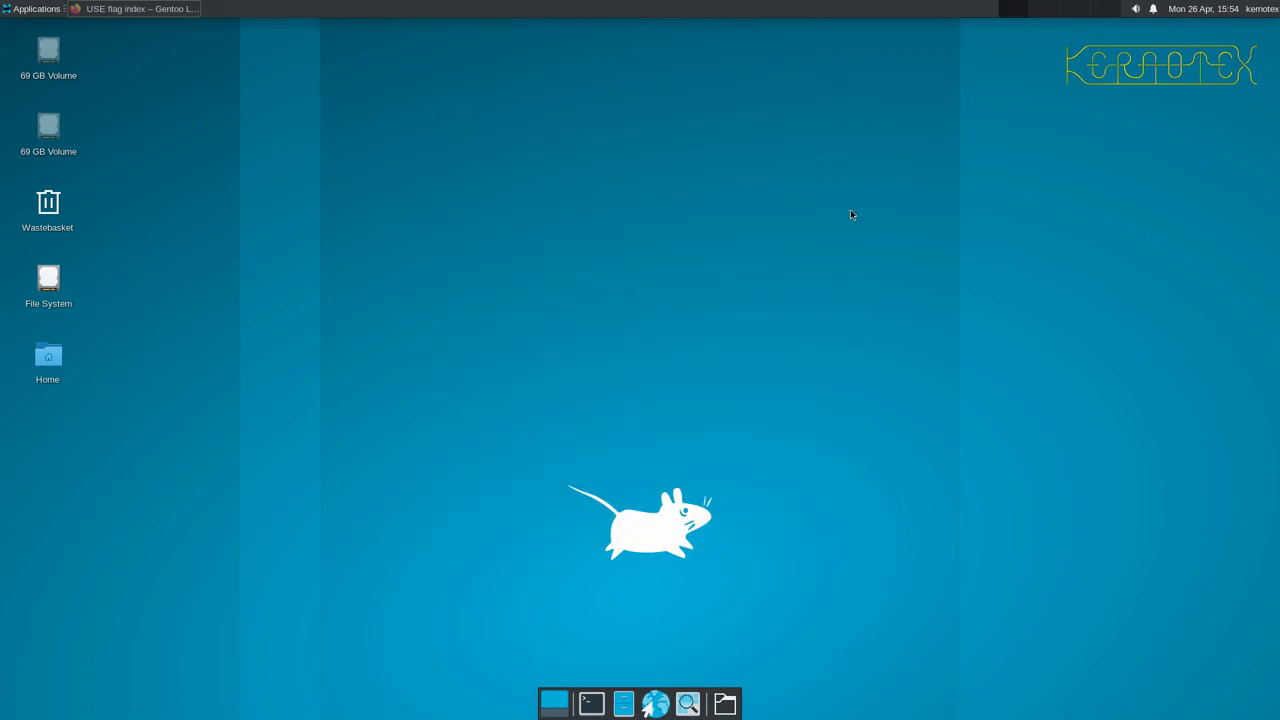